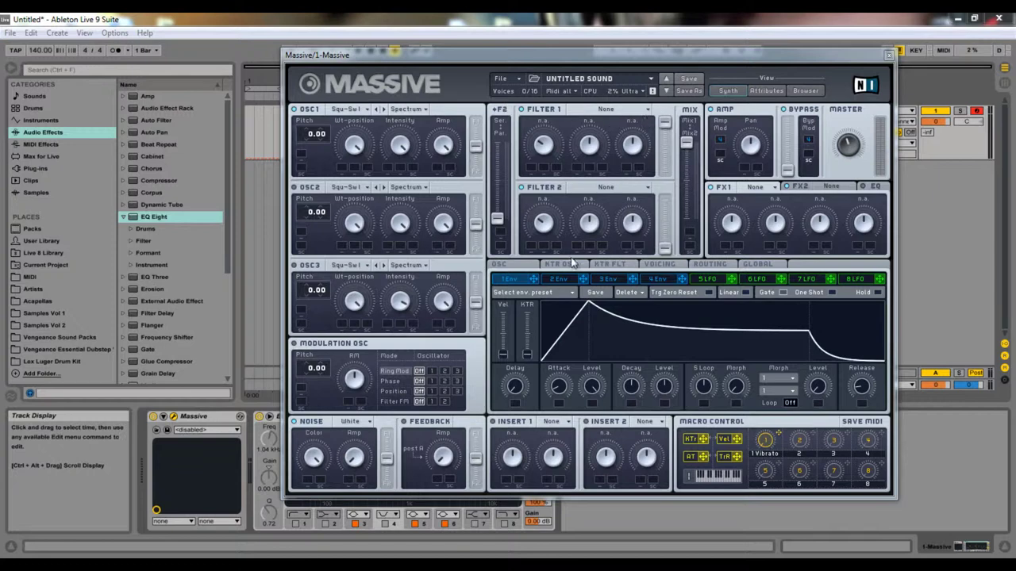
Start a new sound in the Massive synth so the patch has its default settings
{"action": "left_click_drag", "start_coordinate": [500, 216], "coordinate": [484, 277]}
{"action": "left_click", "coordinate": [508, 79]}
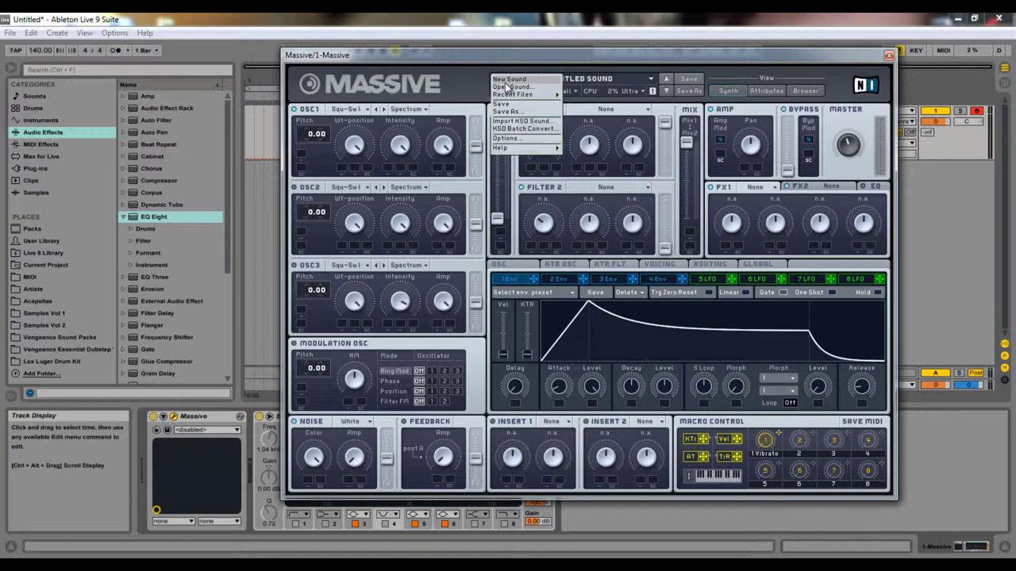
{"action": "left_click", "coordinate": [506, 82]}
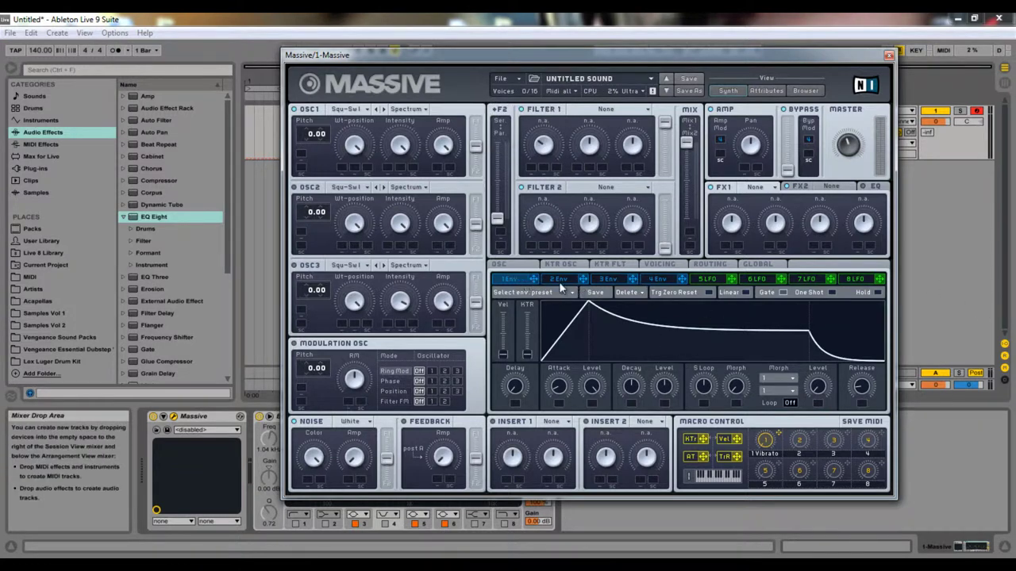
Examine the LFO pages, their available modulator modes and the envelope 1 page for comparison
{"action": "left_click", "coordinate": [760, 280]}
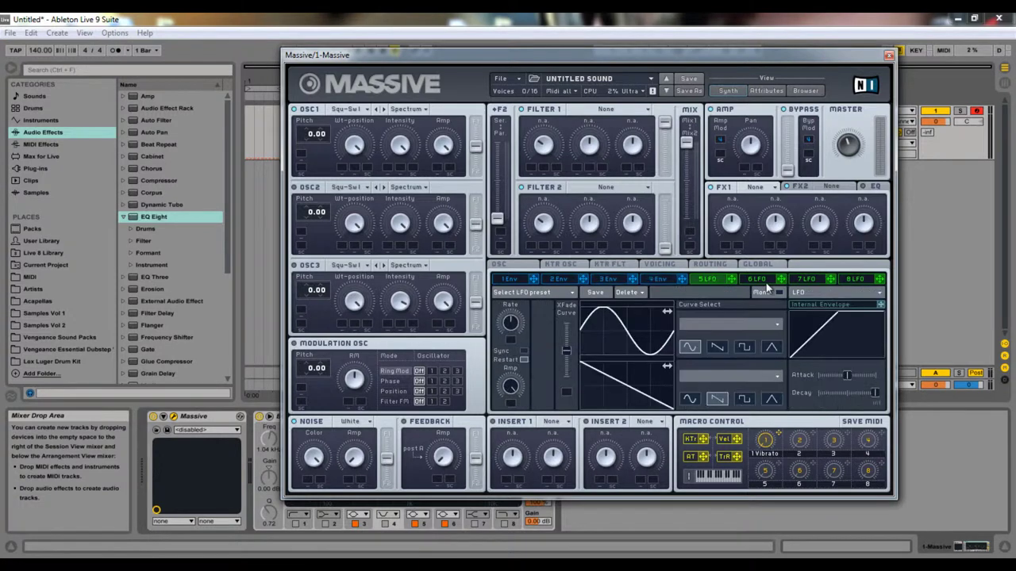
{"action": "left_click", "coordinate": [855, 279]}
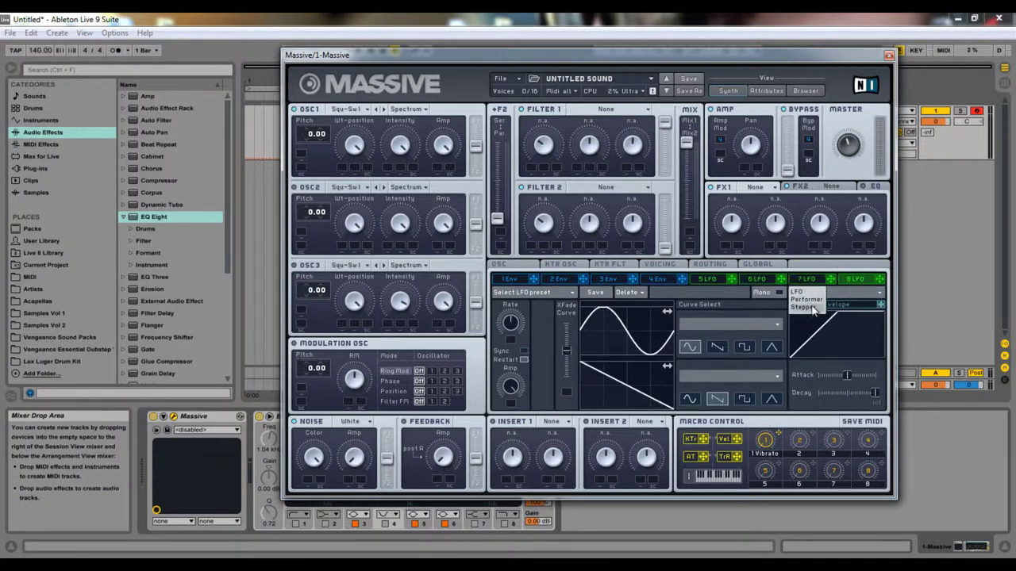
{"action": "left_click", "coordinate": [848, 278]}
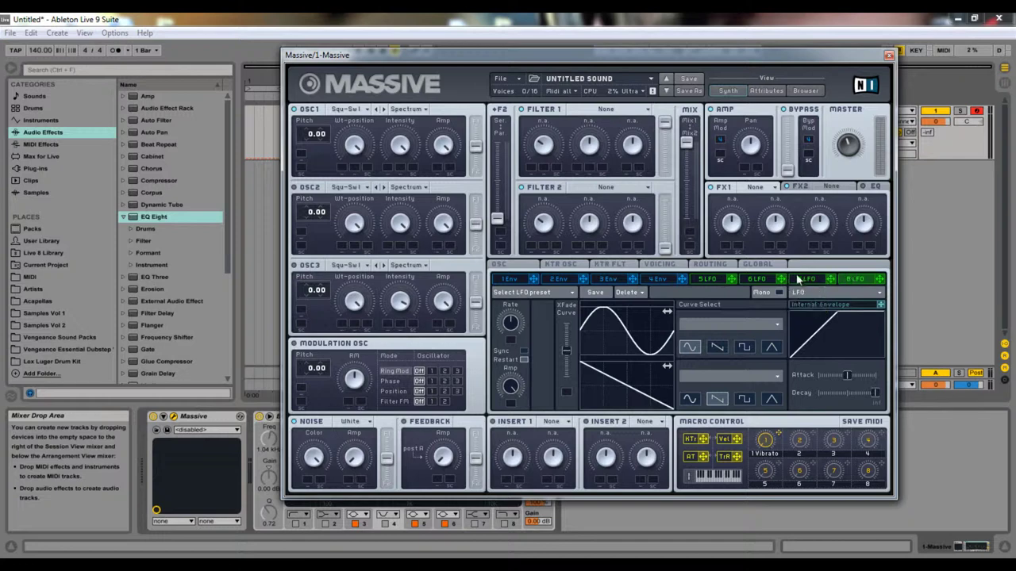
{"action": "left_click", "coordinate": [506, 280]}
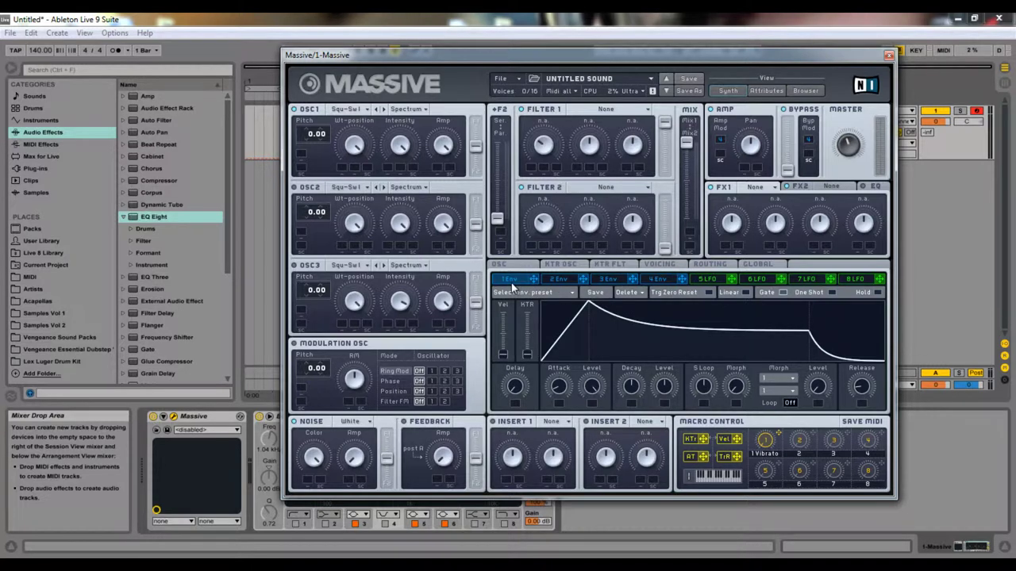
{"action": "left_click", "coordinate": [709, 279]}
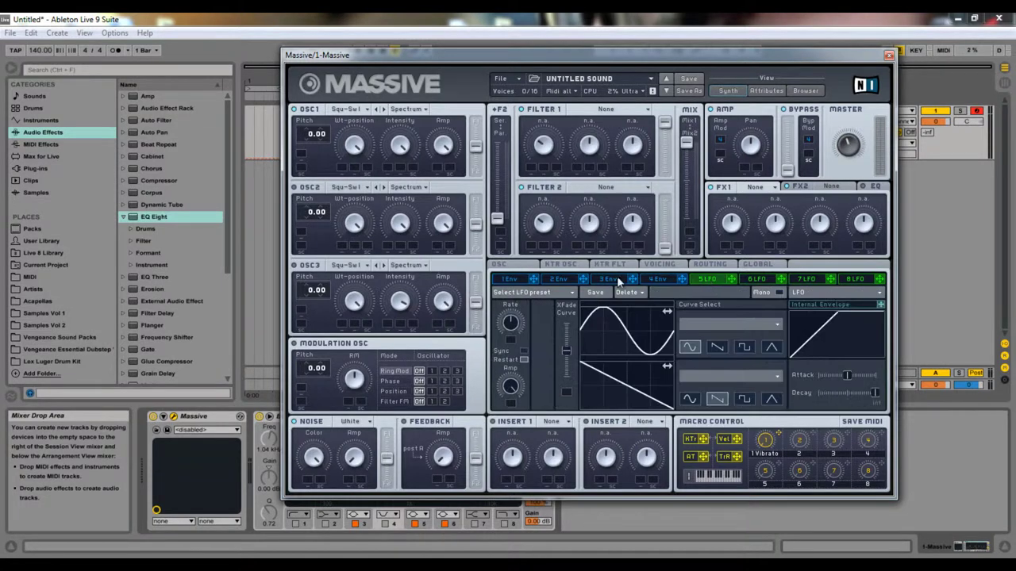
{"action": "left_click", "coordinate": [514, 278]}
Reset the patch to a new sound and open the settings of envelope 4
{"action": "left_click_drag", "start_coordinate": [570, 314], "coordinate": [587, 269]}
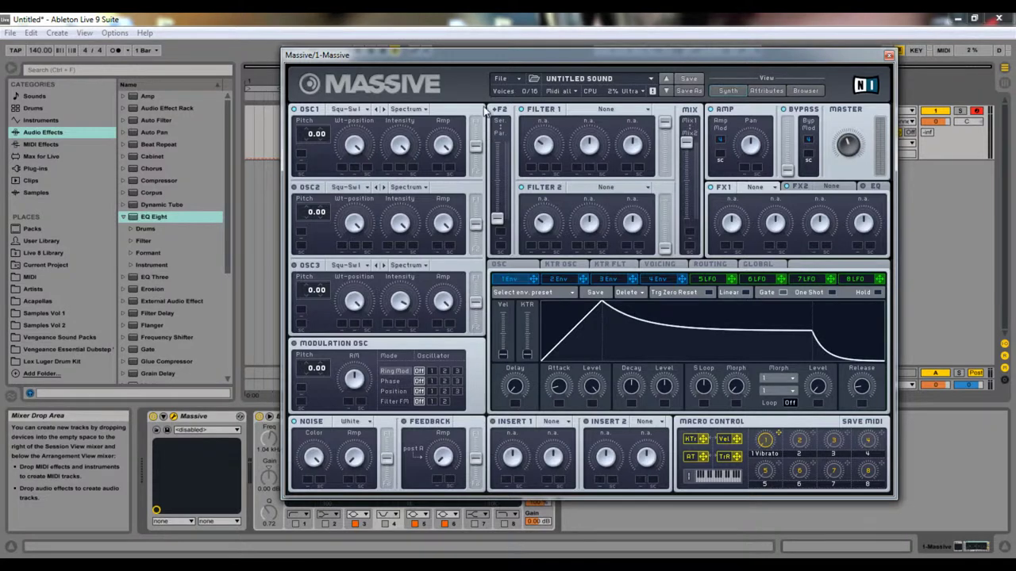
{"action": "left_click", "coordinate": [502, 79]}
{"action": "left_click", "coordinate": [511, 81]}
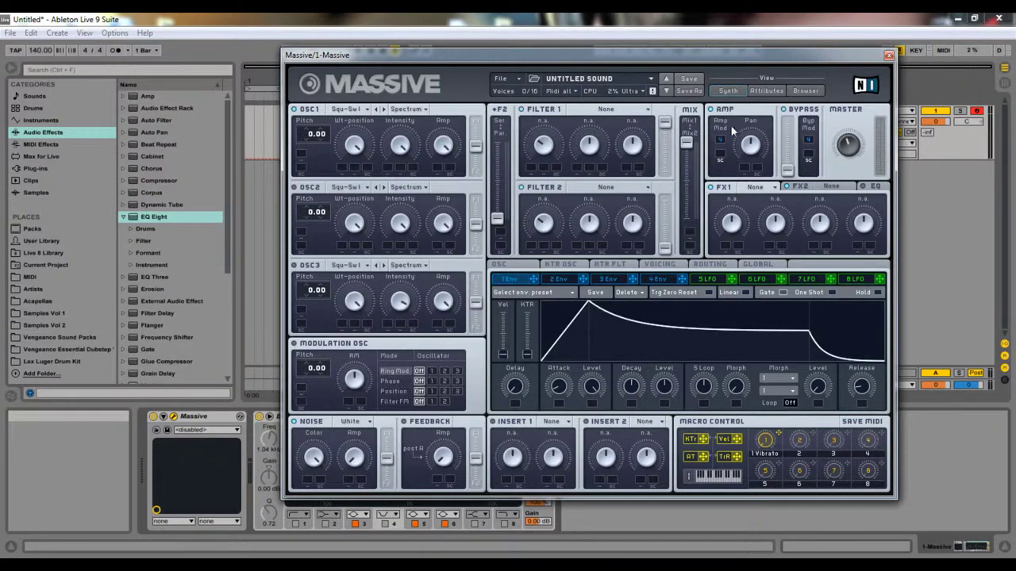
{"action": "left_click", "coordinate": [671, 280]}
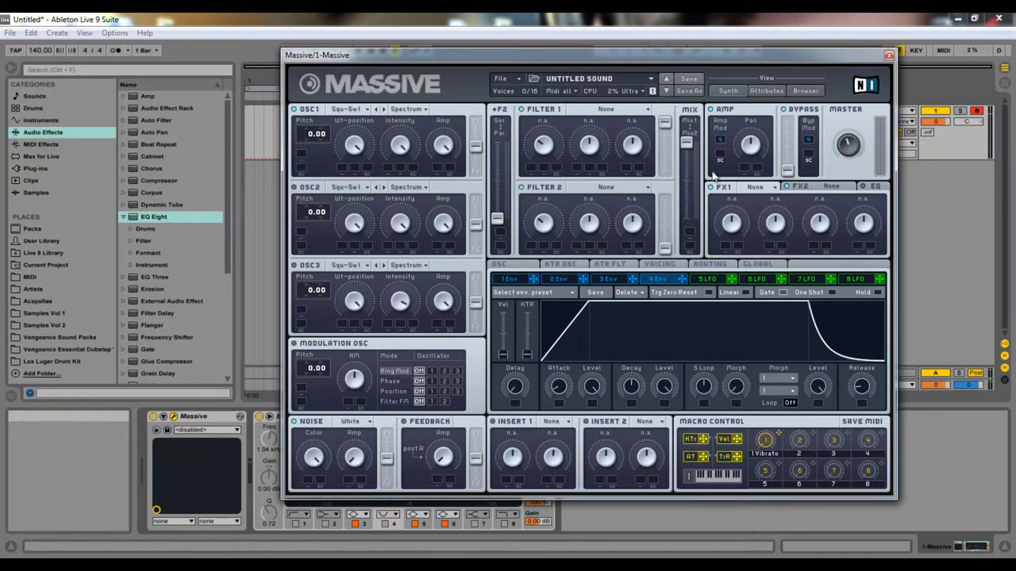
Try a near-zero attack on envelope 4 and vary its decay and release times
{"action": "left_click_drag", "start_coordinate": [587, 304], "coordinate": [577, 383]}
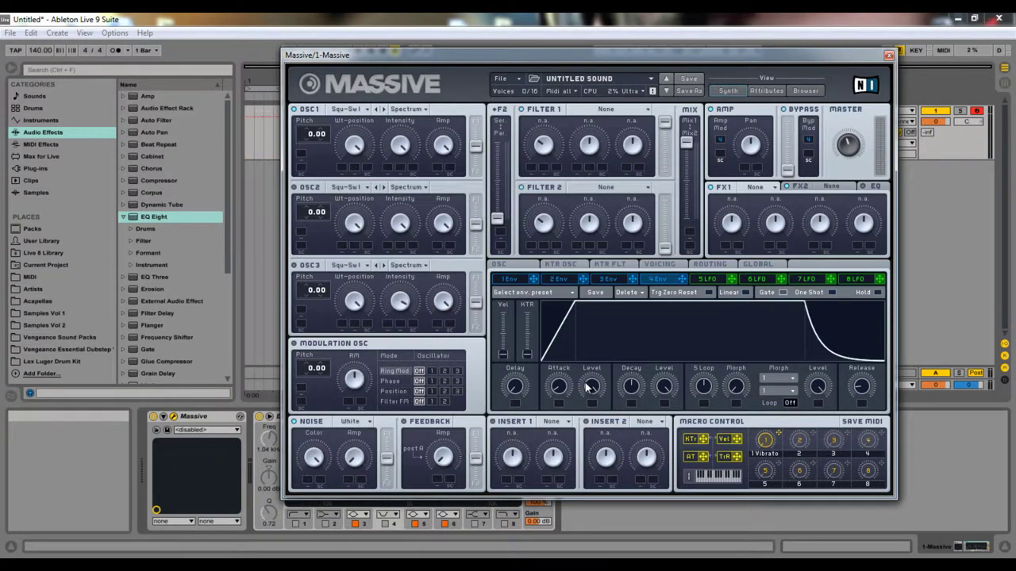
{"action": "left_click_drag", "start_coordinate": [665, 389], "coordinate": [654, 168]}
{"action": "left_click_drag", "start_coordinate": [518, 396], "coordinate": [499, 410]}
{"action": "left_click_drag", "start_coordinate": [568, 383], "coordinate": [565, 315]}
{"action": "left_click_drag", "start_coordinate": [627, 387], "coordinate": [656, 346]}
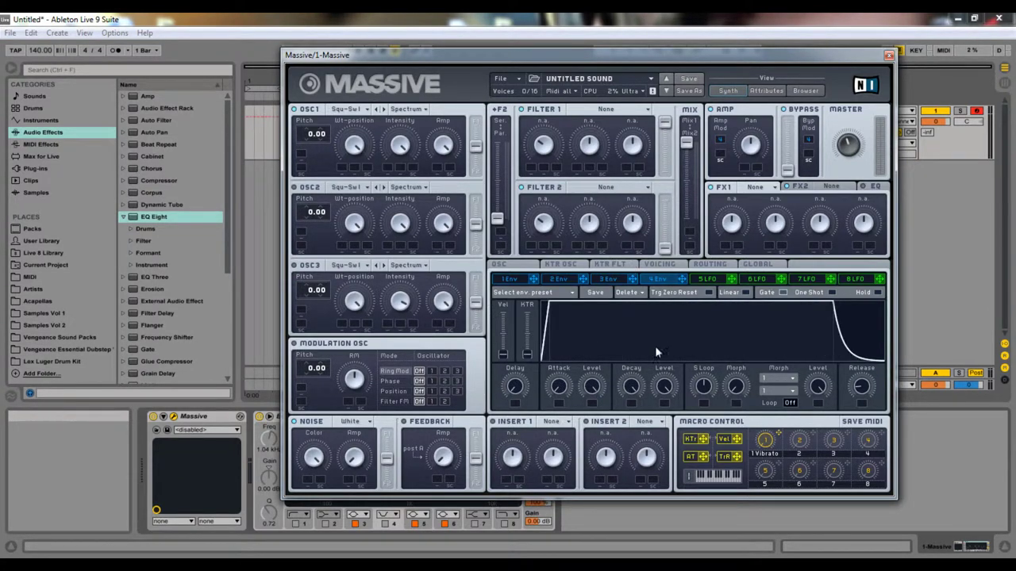
{"action": "left_click_drag", "start_coordinate": [664, 386], "coordinate": [665, 244]}
{"action": "mouse_move", "coordinate": [859, 387]}
{"action": "left_mouse_down"}
{"action": "mouse_move", "coordinate": [848, 281]}
{"action": "mouse_move", "coordinate": [850, 373]}
{"action": "left_mouse_up"}
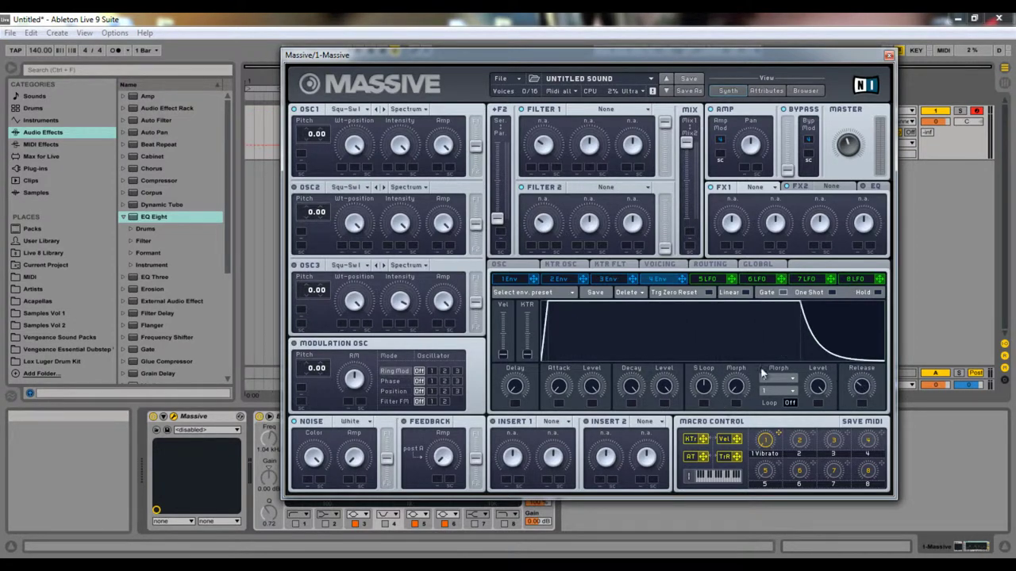
{"action": "double_click", "coordinate": [865, 388]}
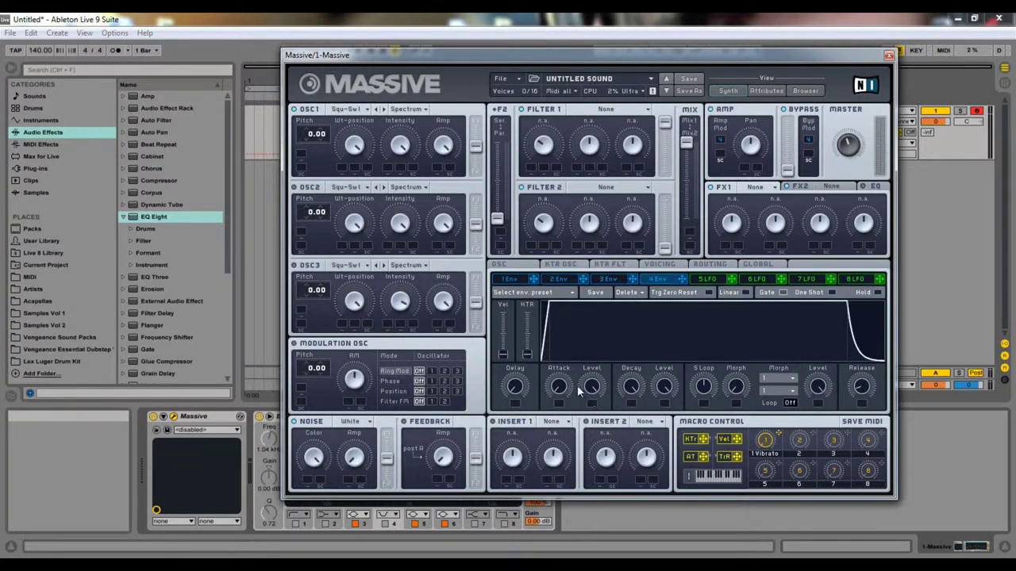
Try a long attack, a reduced decay level and a very short release on envelope 4
{"action": "left_click_drag", "start_coordinate": [558, 392], "coordinate": [545, 418]}
{"action": "left_click_drag", "start_coordinate": [595, 388], "coordinate": [577, 308]}
{"action": "left_click_drag", "start_coordinate": [559, 390], "coordinate": [545, 411]}
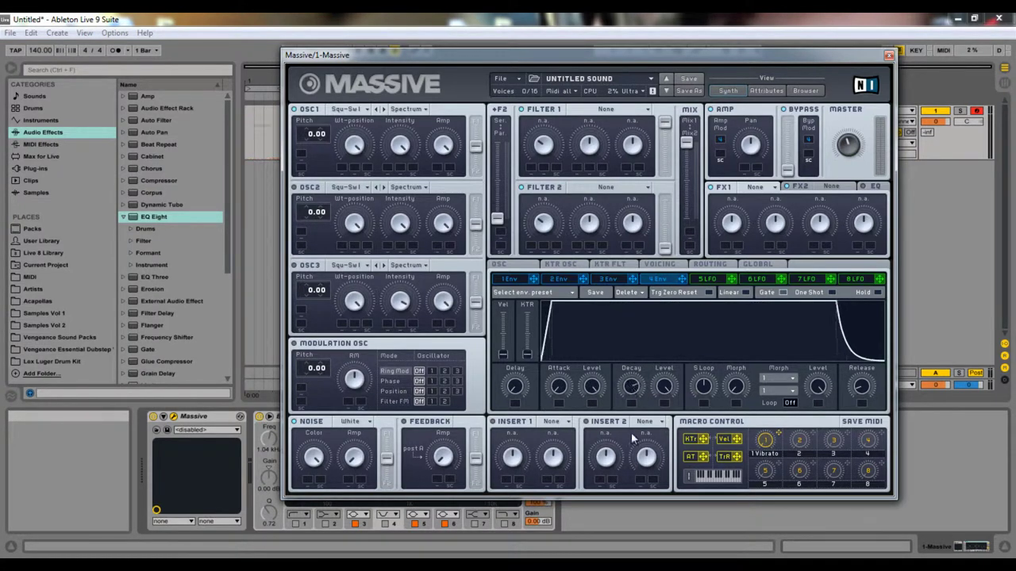
{"action": "left_click_drag", "start_coordinate": [865, 390], "coordinate": [850, 448]}
{"action": "left_click_drag", "start_coordinate": [560, 394], "coordinate": [560, 373]}
{"action": "mouse_move", "coordinate": [671, 387]}
{"action": "left_mouse_down"}
{"action": "mouse_move", "coordinate": [665, 395]}
{"action": "mouse_move", "coordinate": [662, 381]}
{"action": "left_mouse_up"}
{"action": "left_click_drag", "start_coordinate": [553, 389], "coordinate": [562, 412]}
{"action": "left_click_drag", "start_coordinate": [637, 401], "coordinate": [681, 434]}
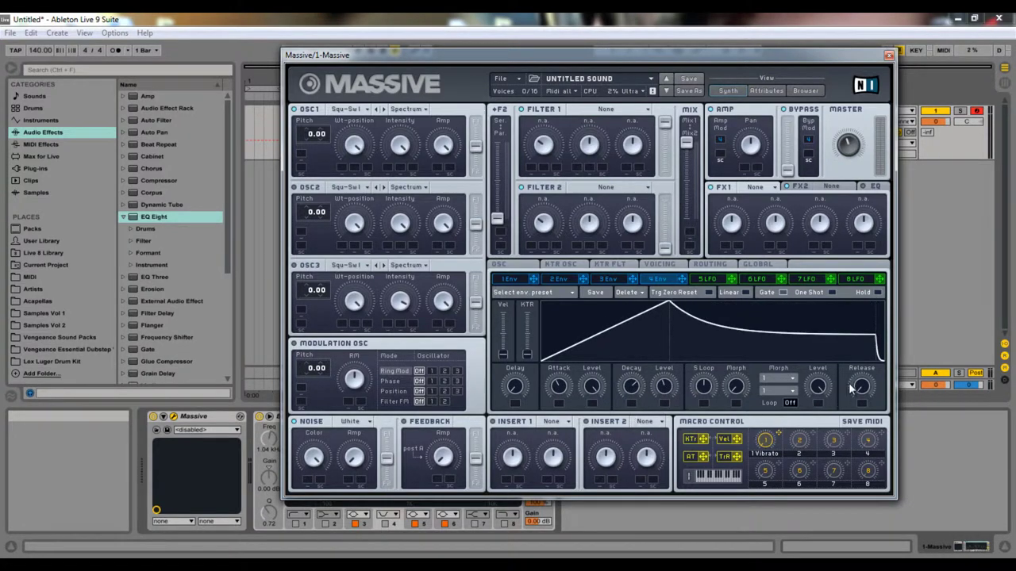
Restore the default decay time and decay level of envelope 4 and shorten its attack
{"action": "mouse_move", "coordinate": [664, 389]}
{"action": "left_mouse_down"}
{"action": "mouse_move", "coordinate": [663, 403]}
{"action": "mouse_move", "coordinate": [661, 393]}
{"action": "left_mouse_up"}
{"action": "double_click", "coordinate": [662, 394]}
{"action": "double_click", "coordinate": [631, 387]}
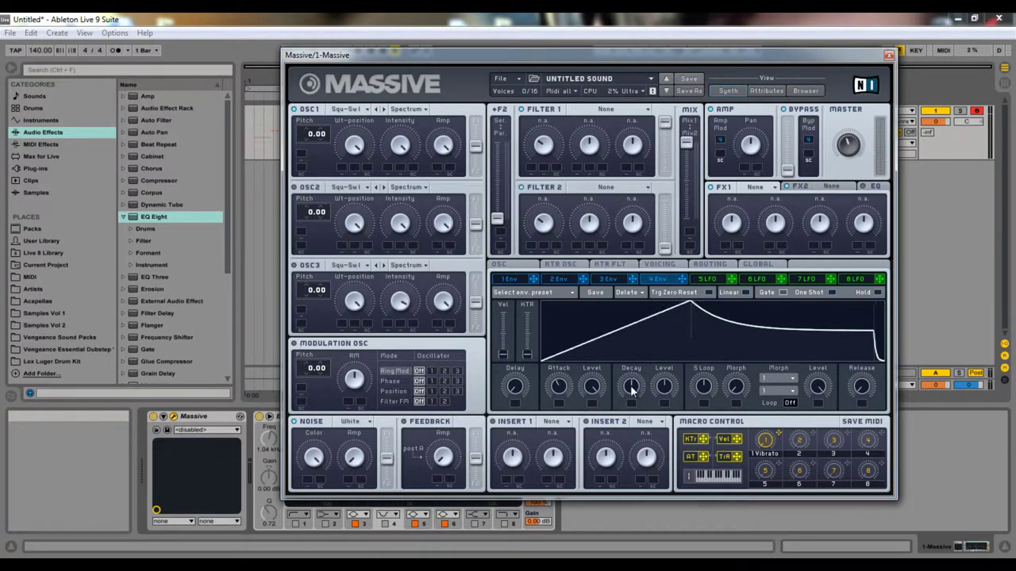
{"action": "left_click_drag", "start_coordinate": [569, 391], "coordinate": [566, 387]}
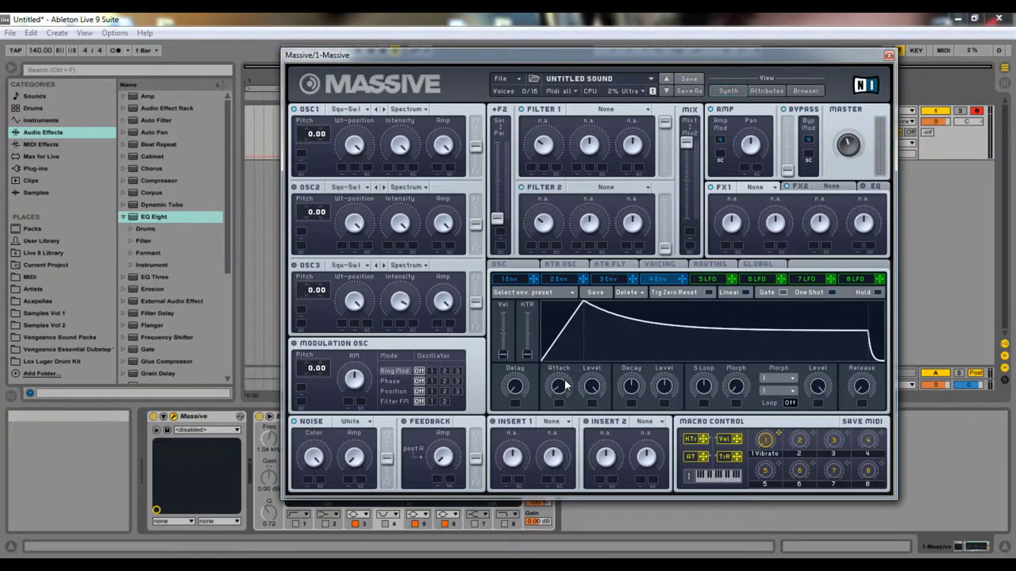
Reset envelope 4 to its default shape by starting a new sound
{"action": "left_click", "coordinate": [513, 79]}
{"action": "left_click", "coordinate": [514, 80]}
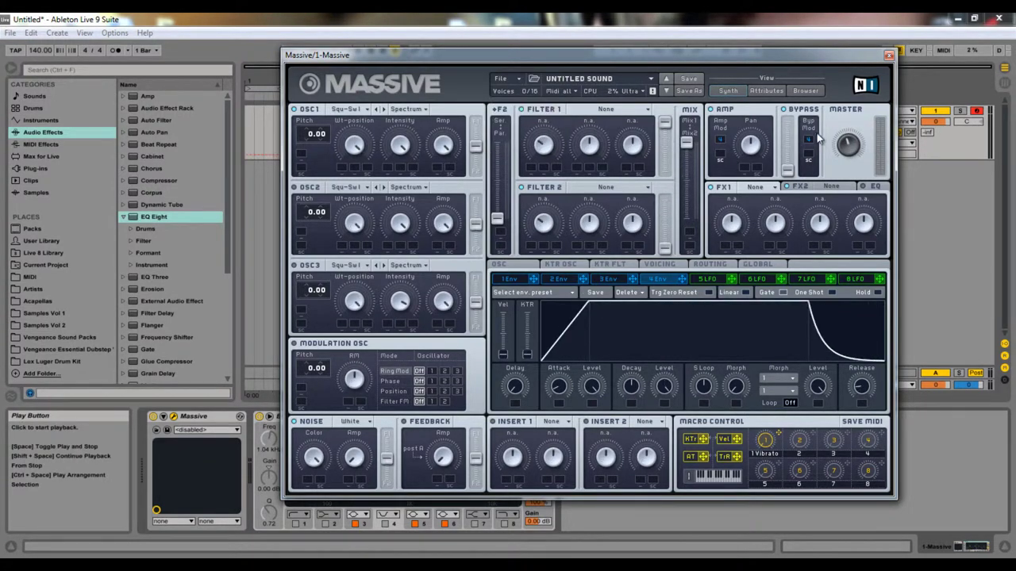
{"action": "left_click", "coordinate": [502, 79]}
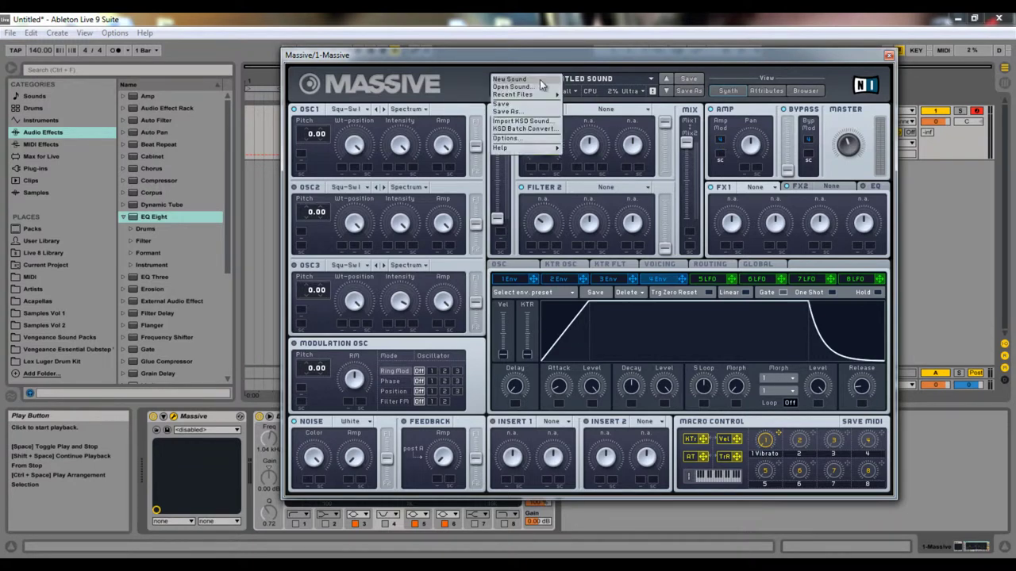
{"action": "left_click", "coordinate": [501, 80]}
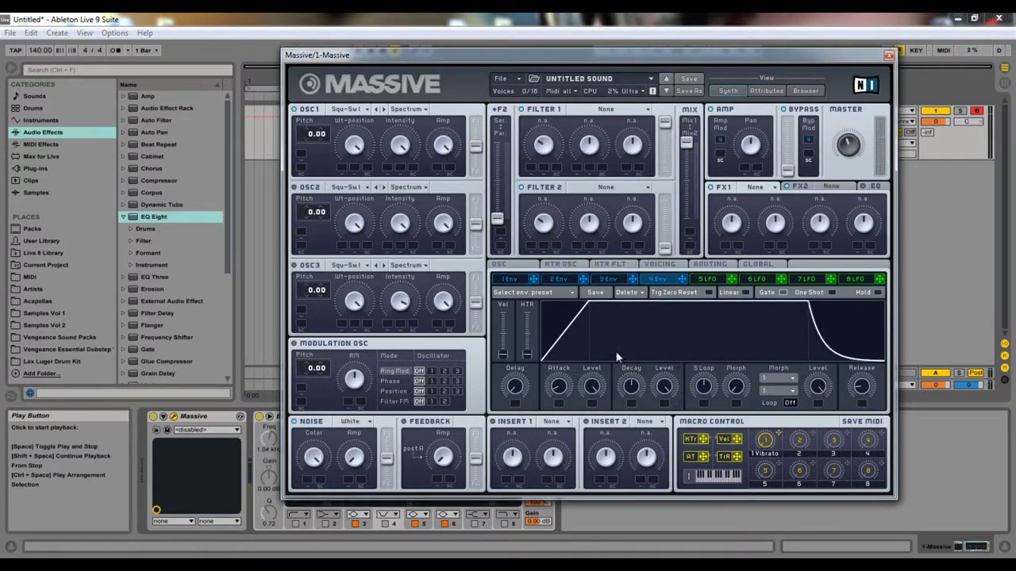
Try longer delay times on envelope 4 with a short attack, and return the delay to zero
{"action": "left_click_drag", "start_coordinate": [564, 389], "coordinate": [503, 357]}
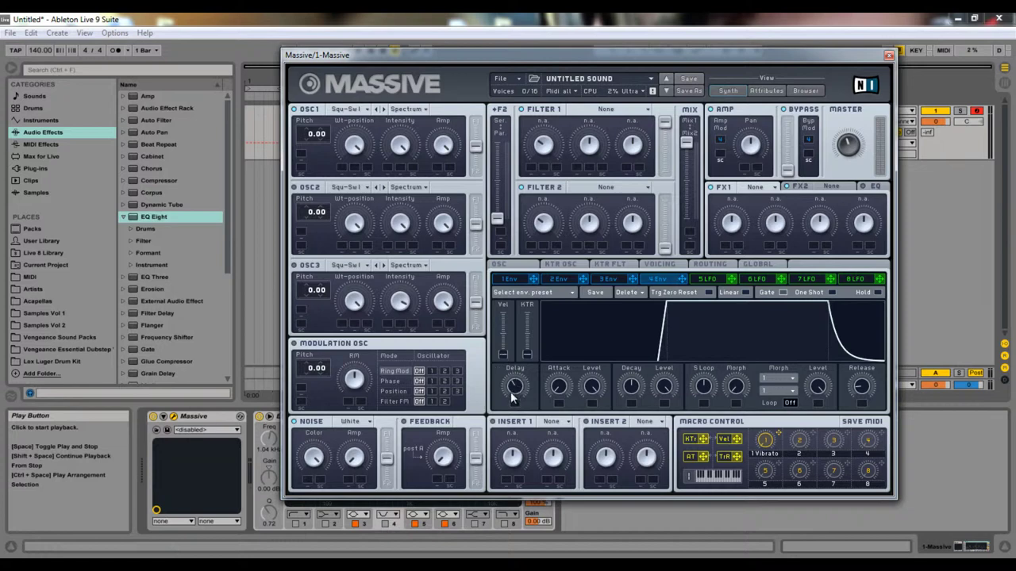
{"action": "left_click_drag", "start_coordinate": [549, 395], "coordinate": [492, 450]}
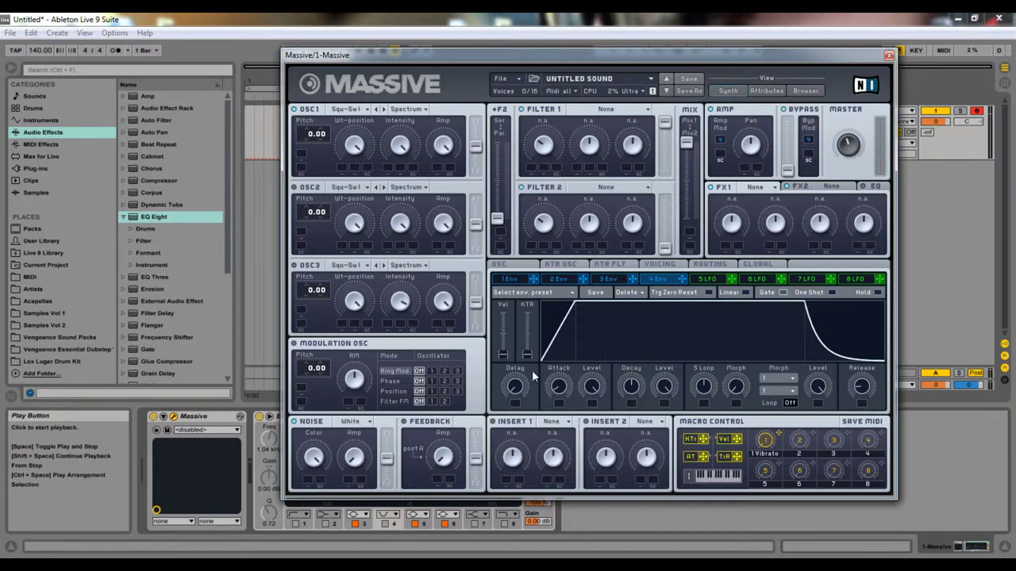
{"action": "left_click_drag", "start_coordinate": [514, 388], "coordinate": [523, 327]}
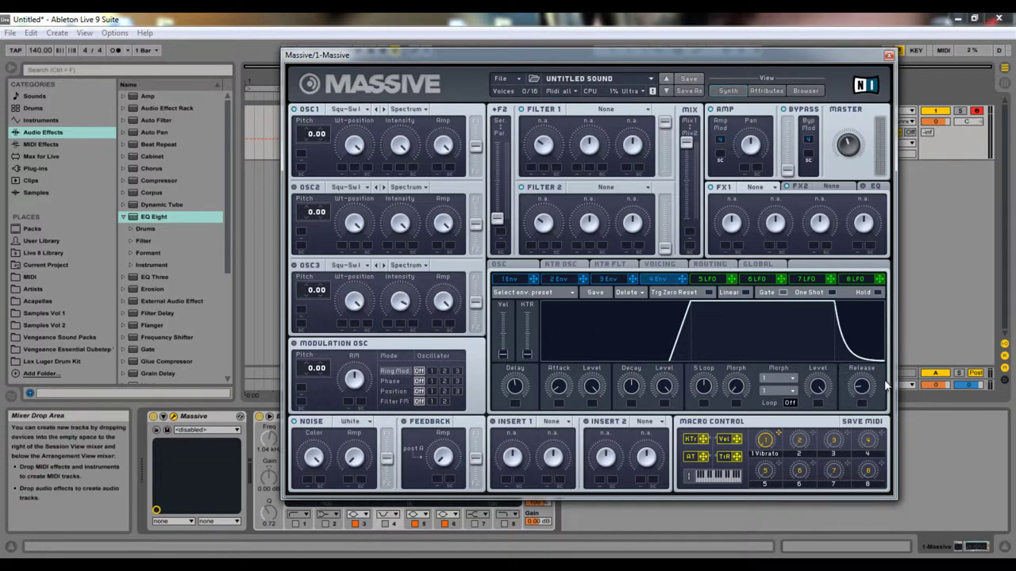
{"action": "left_click_drag", "start_coordinate": [512, 375], "coordinate": [507, 521]}
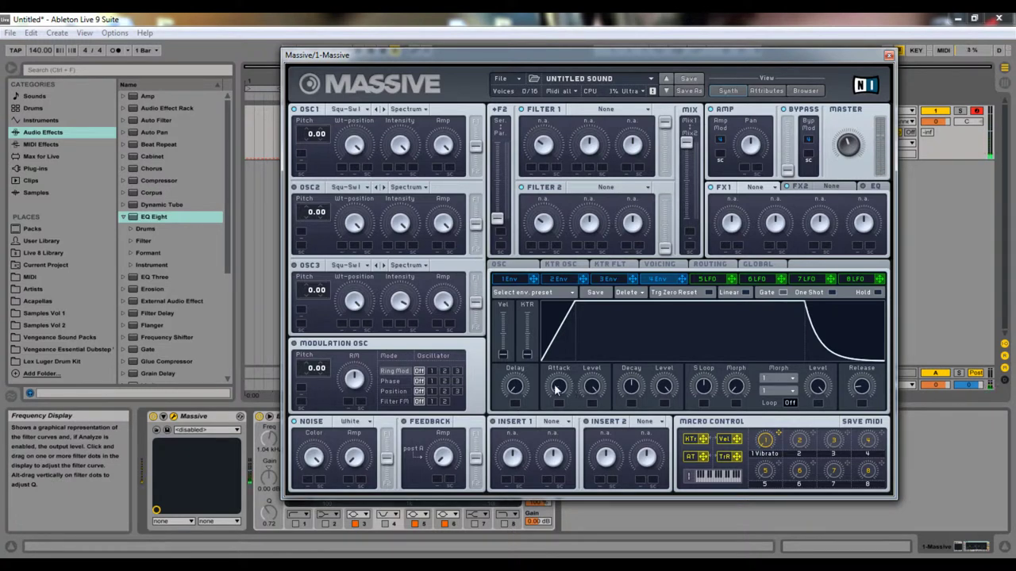
Lengthen the attack of envelope 4 to about the middle of its range, keeping the sustained part at full level
{"action": "left_click_drag", "start_coordinate": [558, 386], "coordinate": [540, 288]}
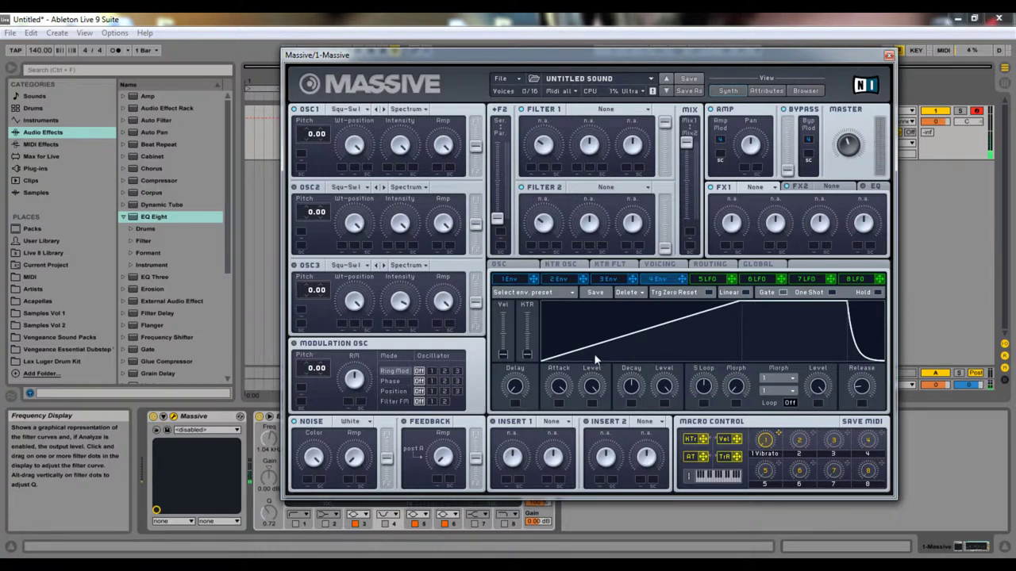
{"action": "left_click_drag", "start_coordinate": [558, 387], "coordinate": [560, 386]}
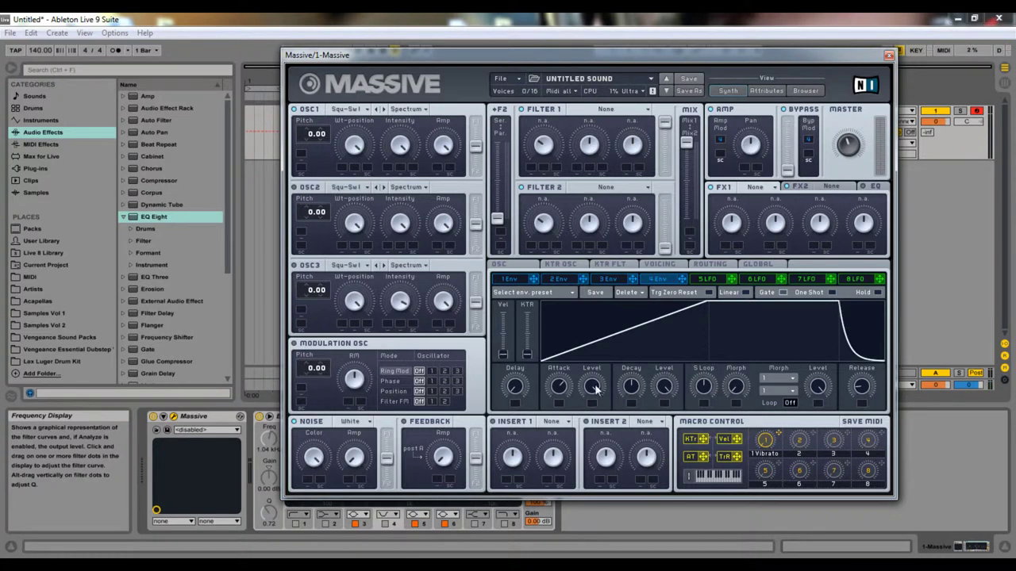
{"action": "left_click_drag", "start_coordinate": [554, 378], "coordinate": [539, 361]}
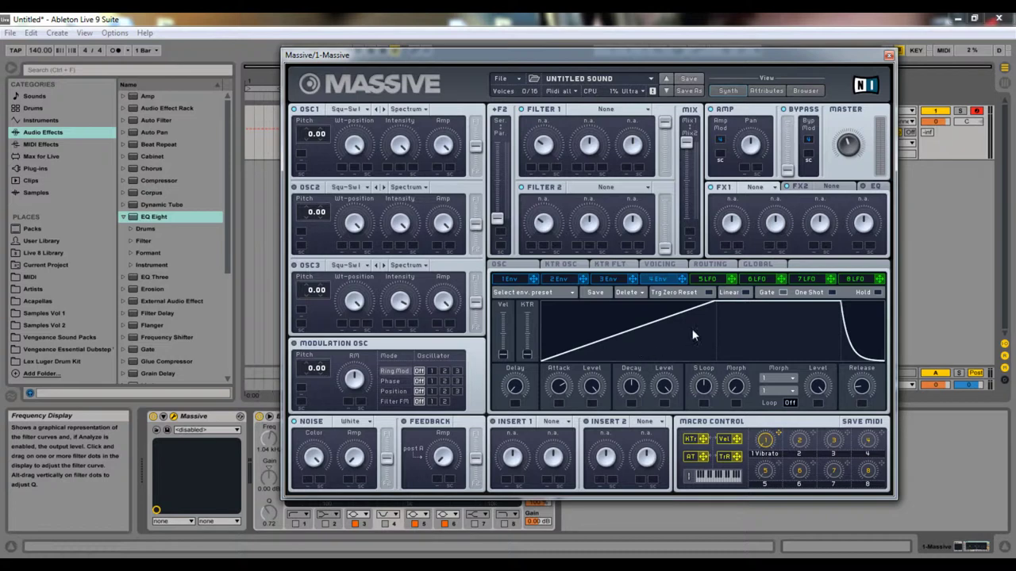
{"action": "left_click_drag", "start_coordinate": [734, 308], "coordinate": [784, 211]}
{"action": "left_click_drag", "start_coordinate": [554, 392], "coordinate": [550, 403]}
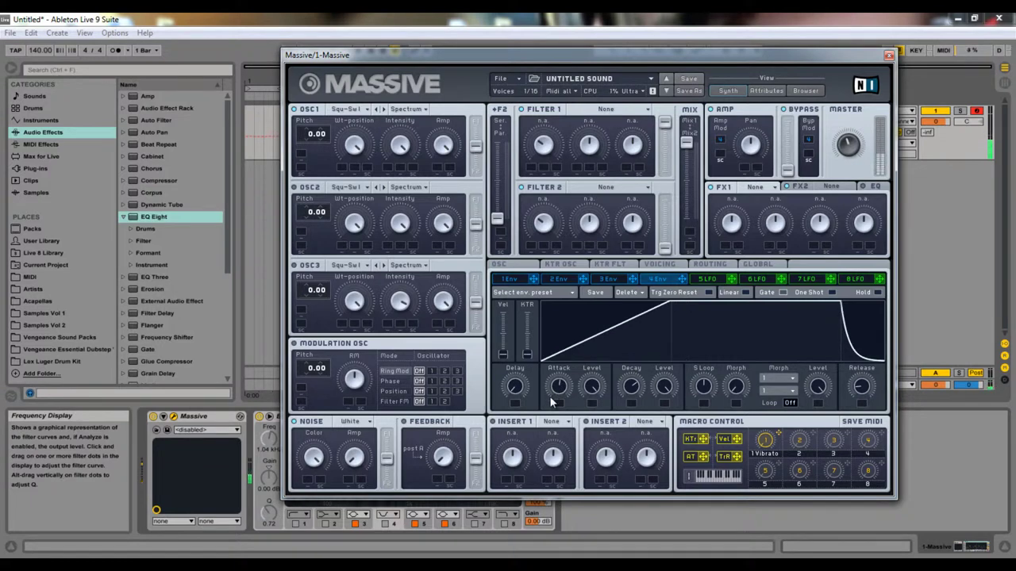
Reduce the decay time of envelope 4 to its minimum and lower its decay level to zero
{"action": "left_click_drag", "start_coordinate": [623, 382], "coordinate": [624, 418]}
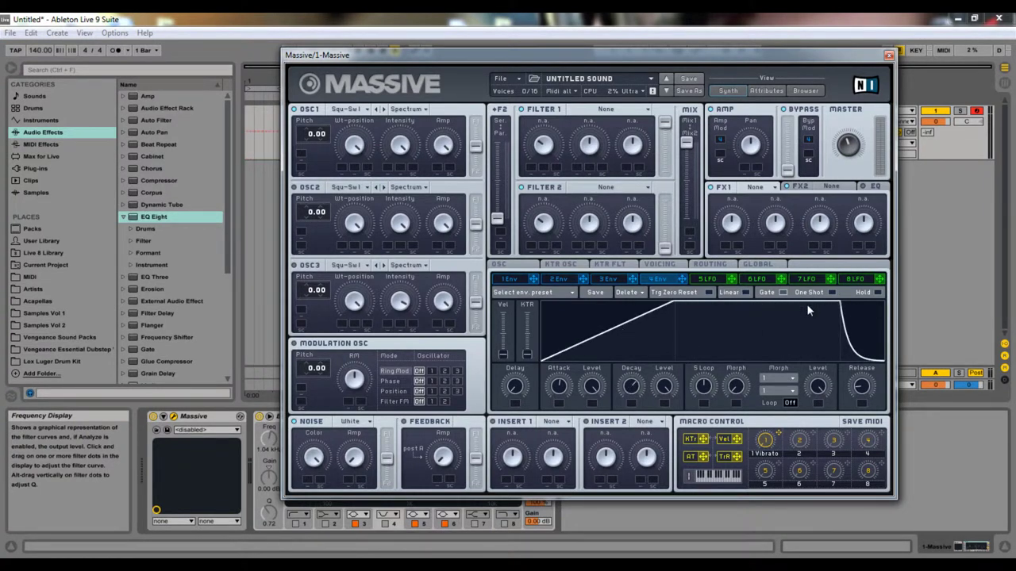
{"action": "left_click_drag", "start_coordinate": [670, 387], "coordinate": [678, 435]}
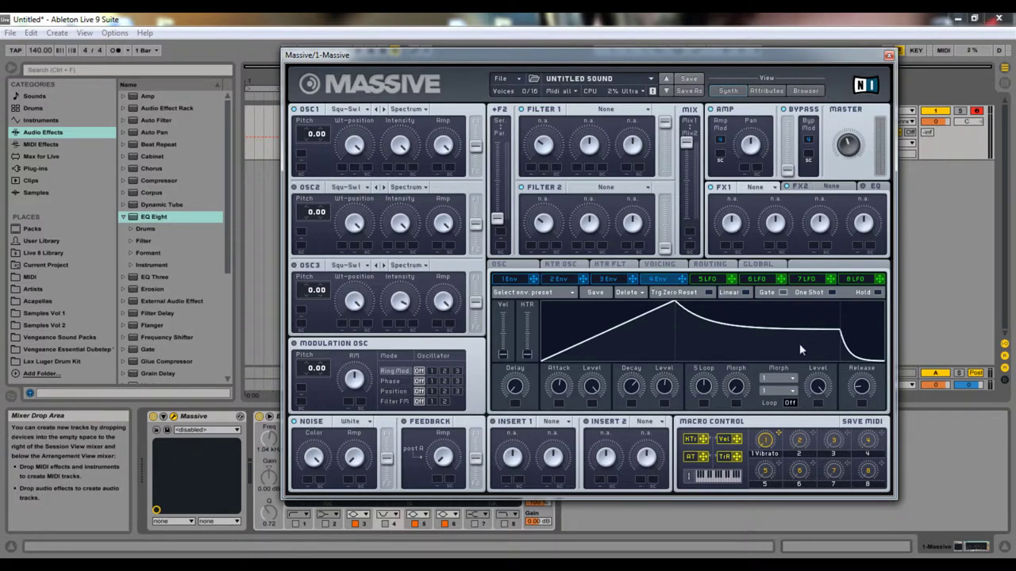
{"action": "left_click_drag", "start_coordinate": [659, 382], "coordinate": [656, 460]}
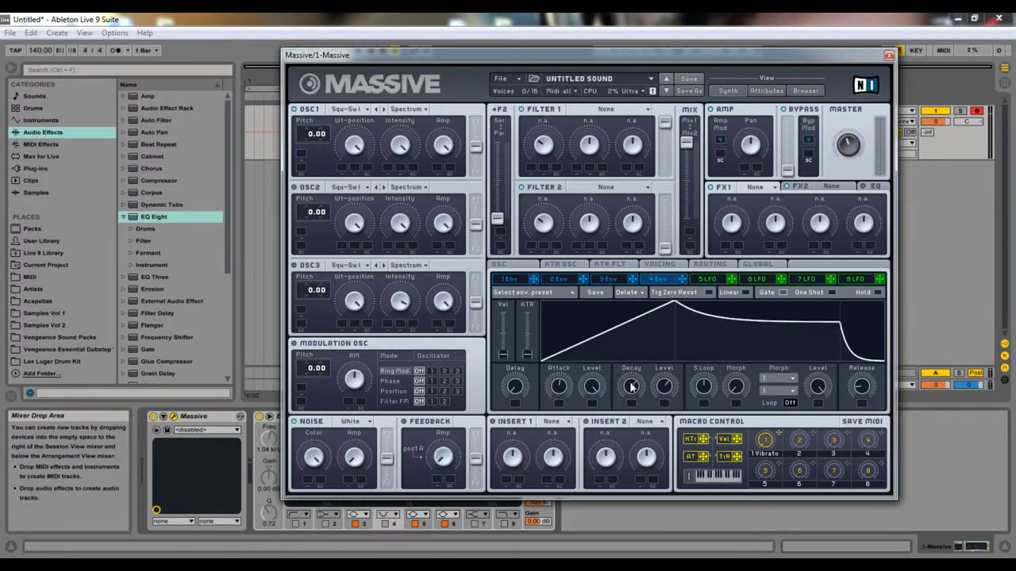
{"action": "left_click_drag", "start_coordinate": [626, 383], "coordinate": [617, 346]}
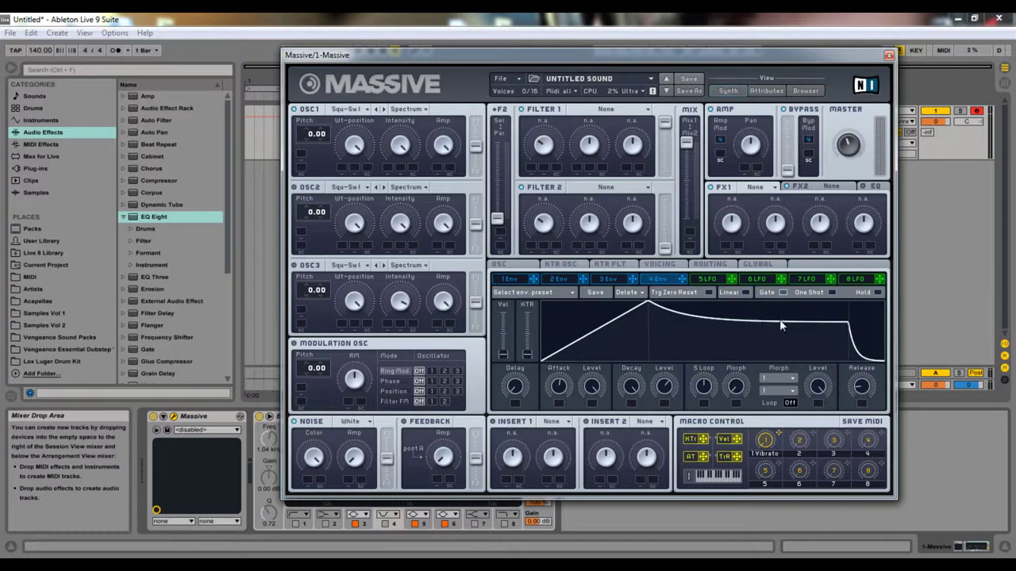
{"action": "left_click_drag", "start_coordinate": [631, 387], "coordinate": [627, 501]}
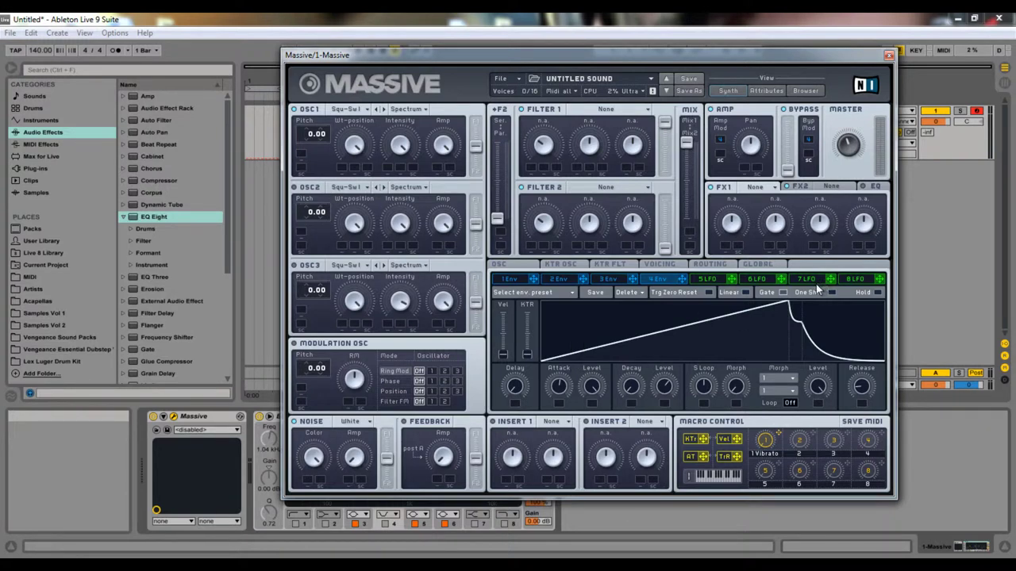
{"action": "left_click_drag", "start_coordinate": [659, 391], "coordinate": [654, 472]}
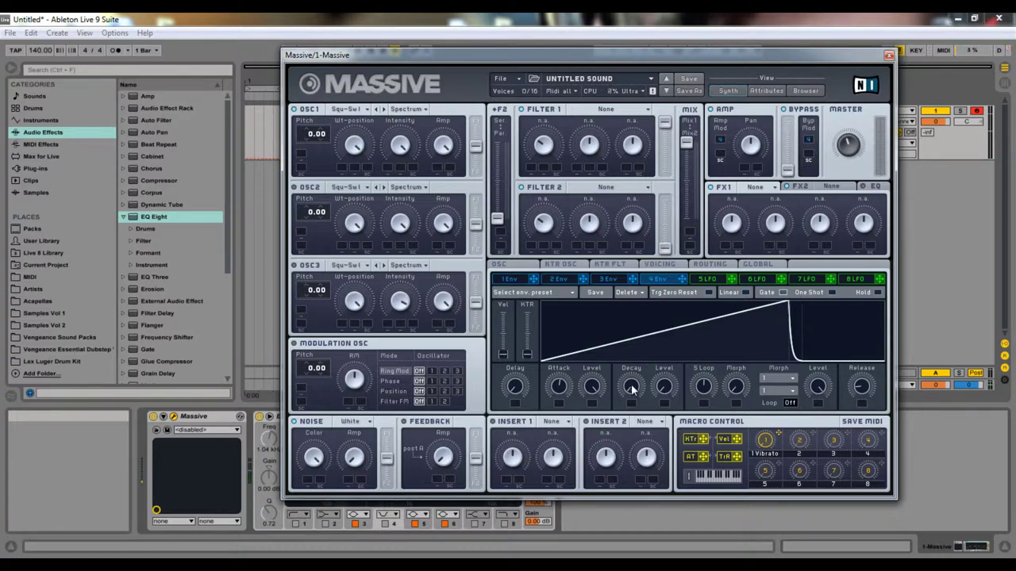
Try longer decay times on envelope 4, restore the default decay, and raise the decay level to about three quarters
{"action": "left_click_drag", "start_coordinate": [631, 389], "coordinate": [620, 324]}
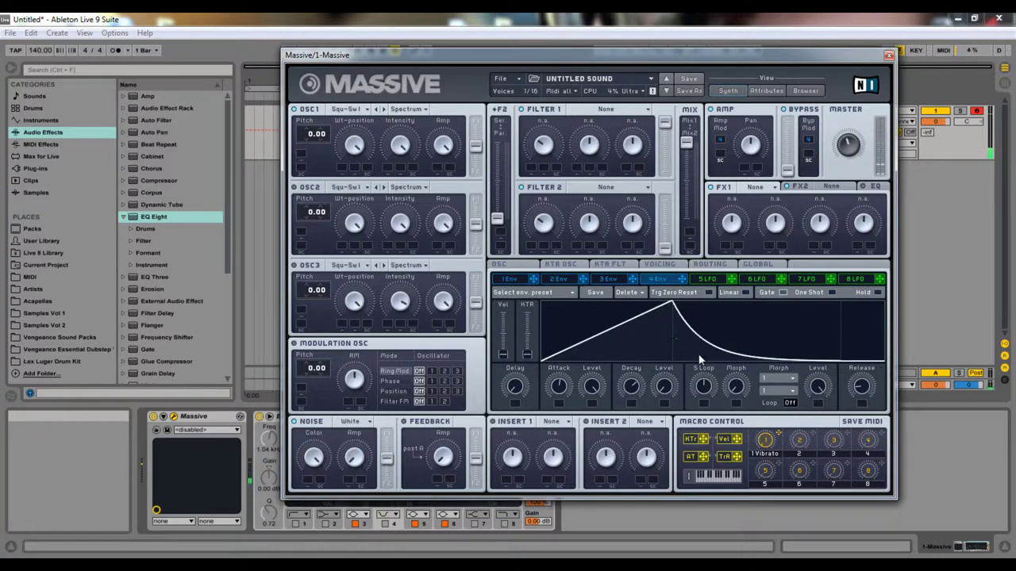
{"action": "left_click_drag", "start_coordinate": [631, 387], "coordinate": [587, 284]}
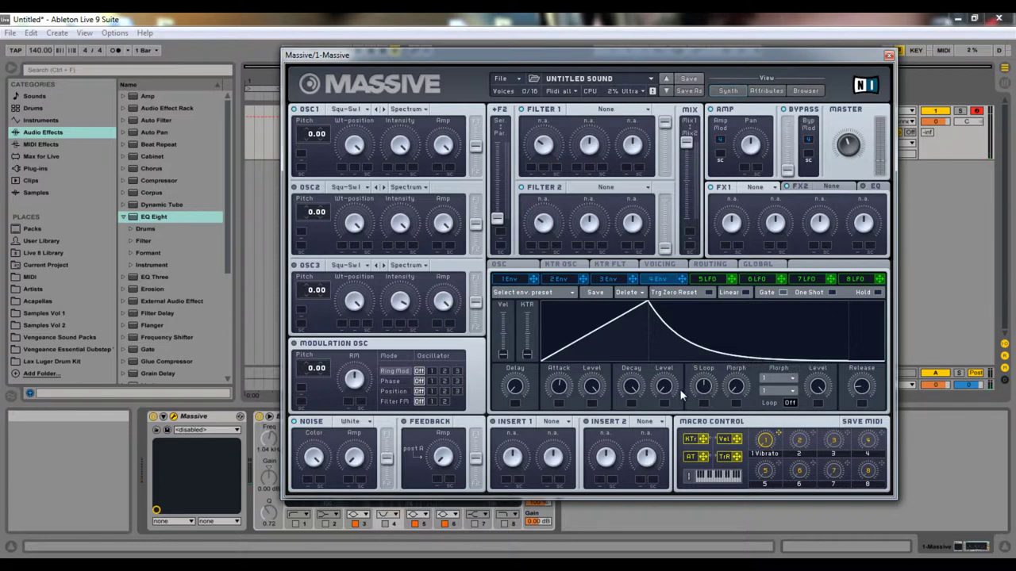
{"action": "double_click", "coordinate": [632, 387]}
{"action": "double_click", "coordinate": [665, 388]}
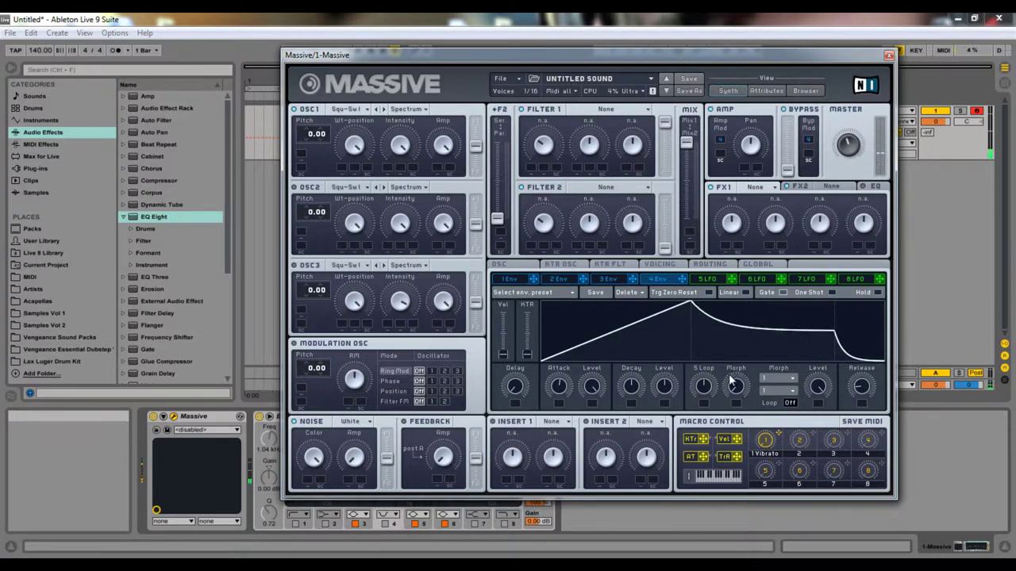
{"action": "left_click_drag", "start_coordinate": [664, 385], "coordinate": [669, 359]}
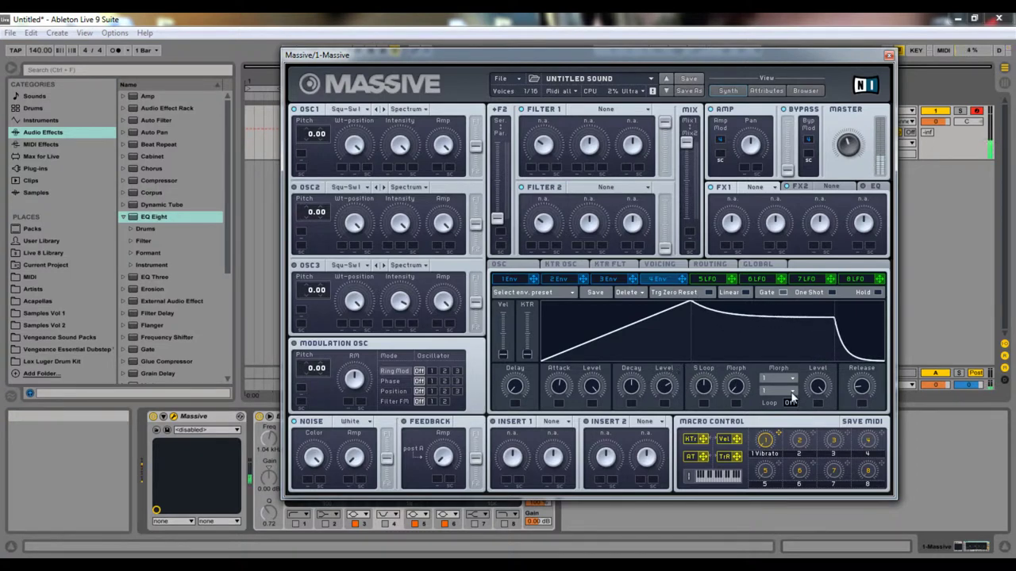
Try longer release times on envelope 4, and shorten its release and attack to the minimum
{"action": "left_click_drag", "start_coordinate": [870, 384], "coordinate": [864, 397]}
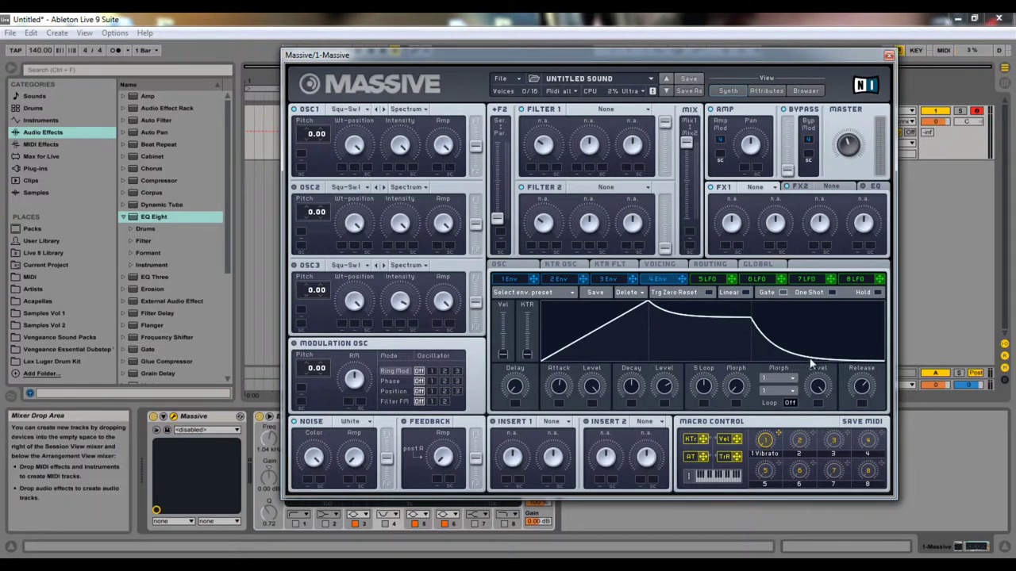
{"action": "left_click_drag", "start_coordinate": [863, 389], "coordinate": [855, 363]}
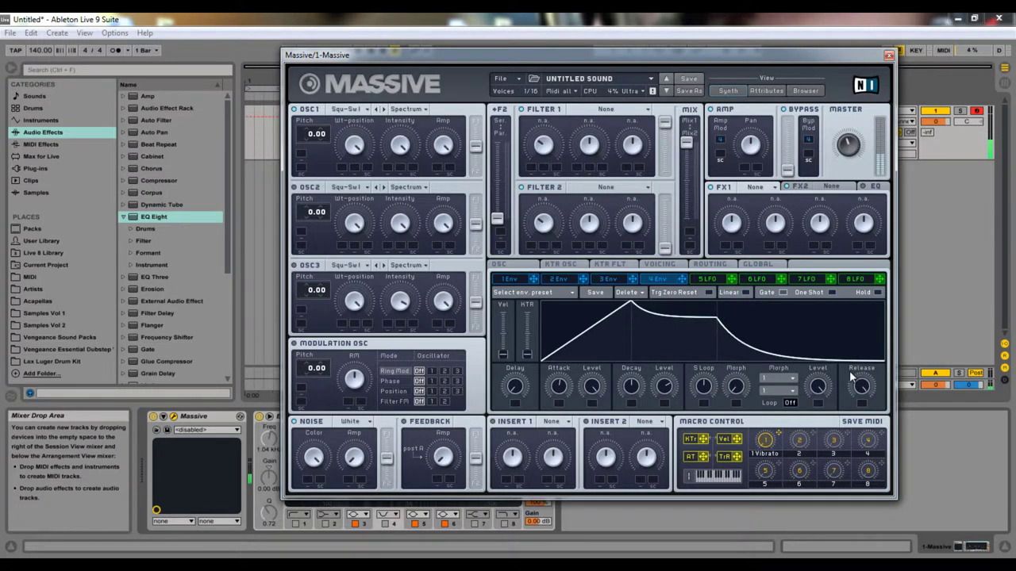
{"action": "left_click_drag", "start_coordinate": [858, 393], "coordinate": [831, 535]}
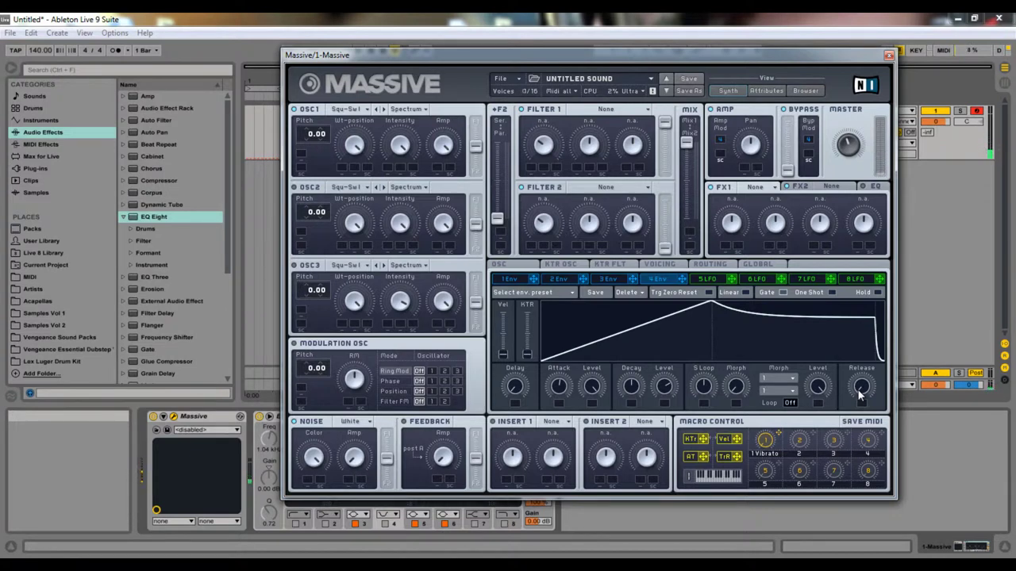
{"action": "left_click_drag", "start_coordinate": [558, 386], "coordinate": [553, 509]}
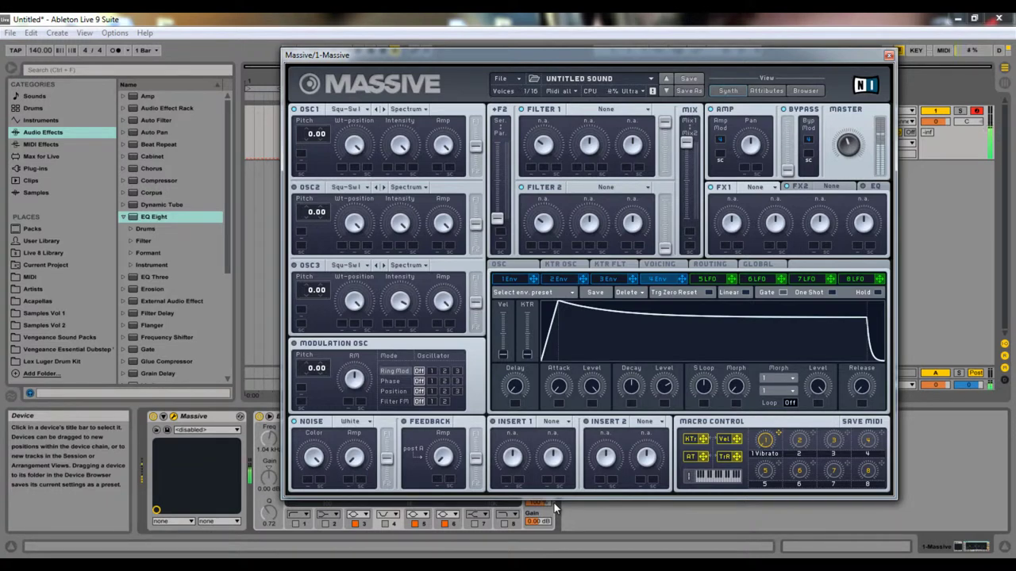
Start a new sound and compare the default shapes of envelopes 1, 2 and 4
{"action": "left_click", "coordinate": [502, 80]}
{"action": "left_click", "coordinate": [506, 79]}
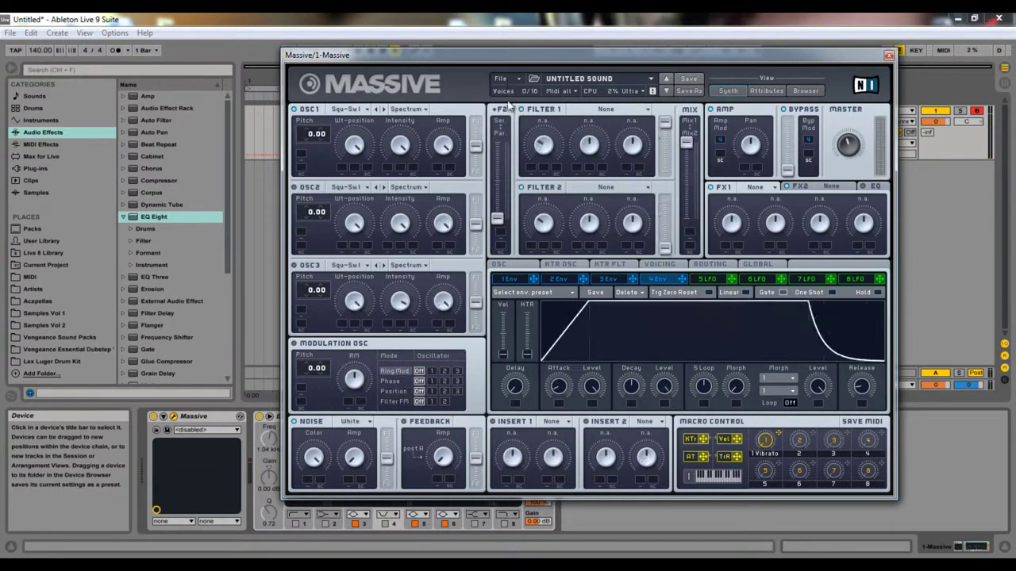
{"action": "left_click", "coordinate": [512, 280]}
{"action": "left_click", "coordinate": [664, 275]}
{"action": "left_click", "coordinate": [546, 279]}
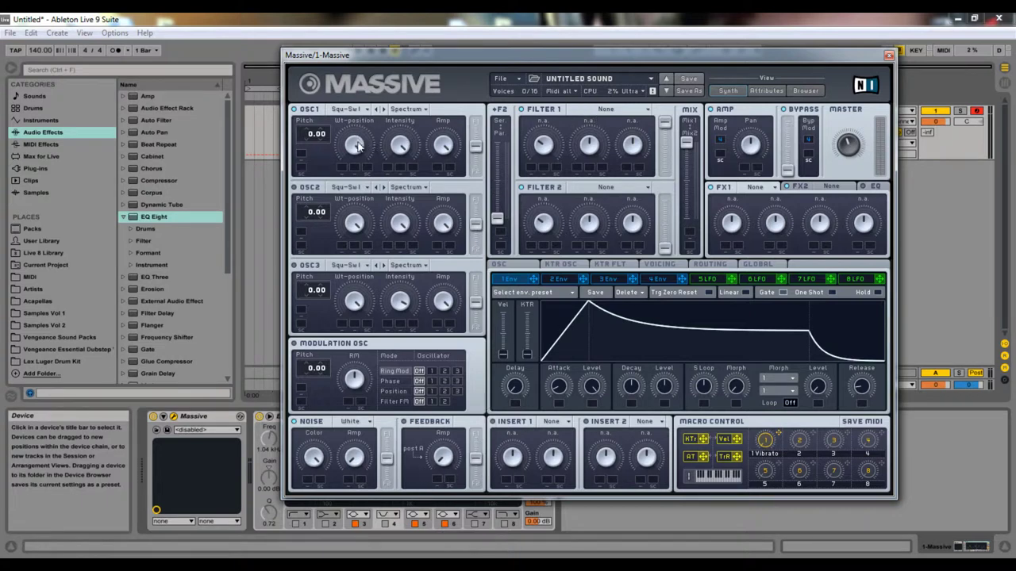
Set filter 1 to Lowpass 4 with minimum resonance, feed it fully from oscillator 1, and modulate its cutoff with envelope 1
{"action": "left_click", "coordinate": [597, 112]}
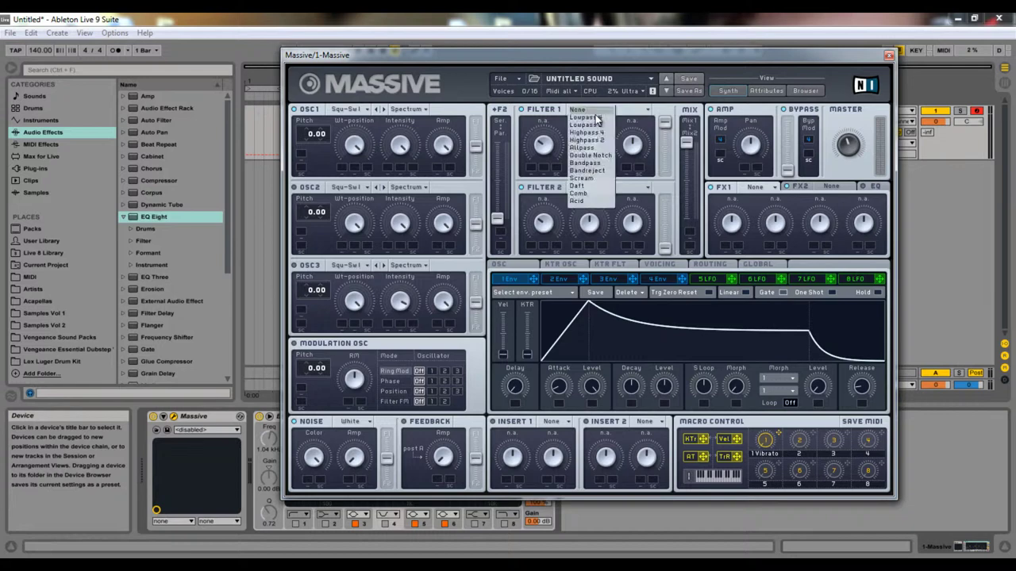
{"action": "left_click", "coordinate": [585, 118]}
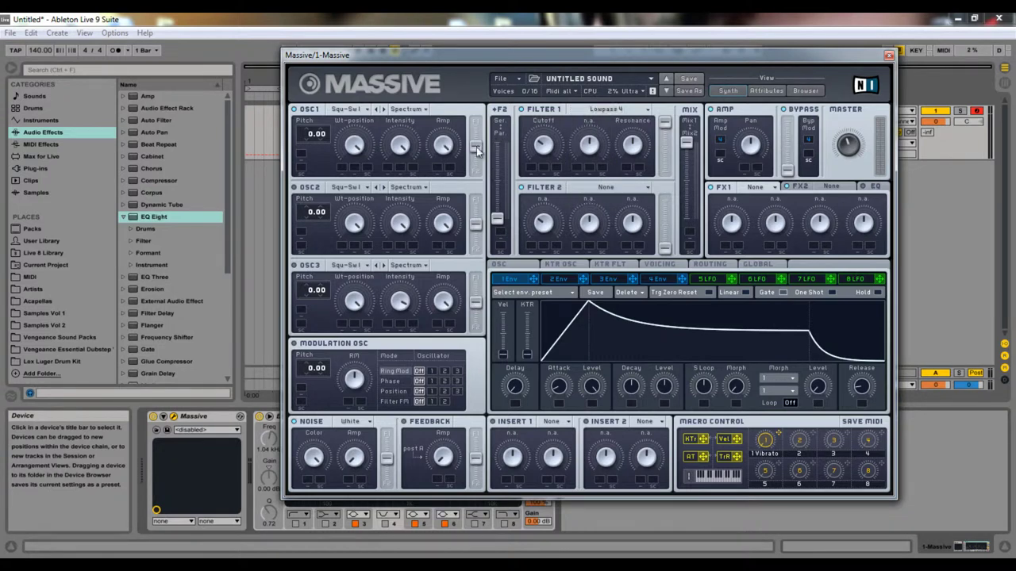
{"action": "left_click_drag", "start_coordinate": [471, 135], "coordinate": [471, 100]}
{"action": "left_click_drag", "start_coordinate": [545, 140], "coordinate": [523, 22]}
{"action": "left_click_drag", "start_coordinate": [632, 140], "coordinate": [636, 218]}
{"action": "left_click", "coordinate": [543, 143]}
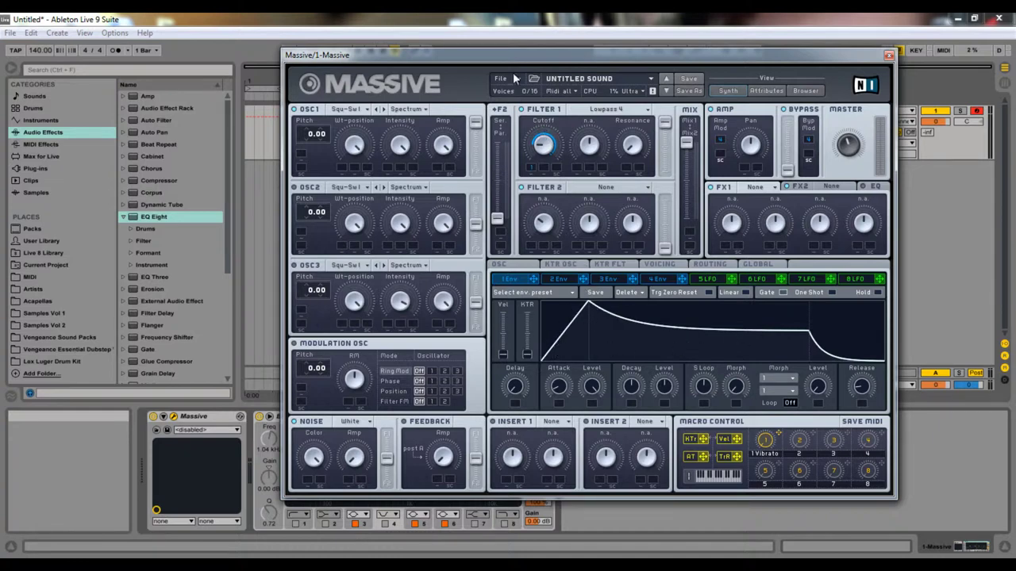
Lengthen the attack and release of envelope 1 with its sustained part at full level, and lengthen the release of envelope 4
{"action": "left_click_drag", "start_coordinate": [588, 303], "coordinate": [684, 301]}
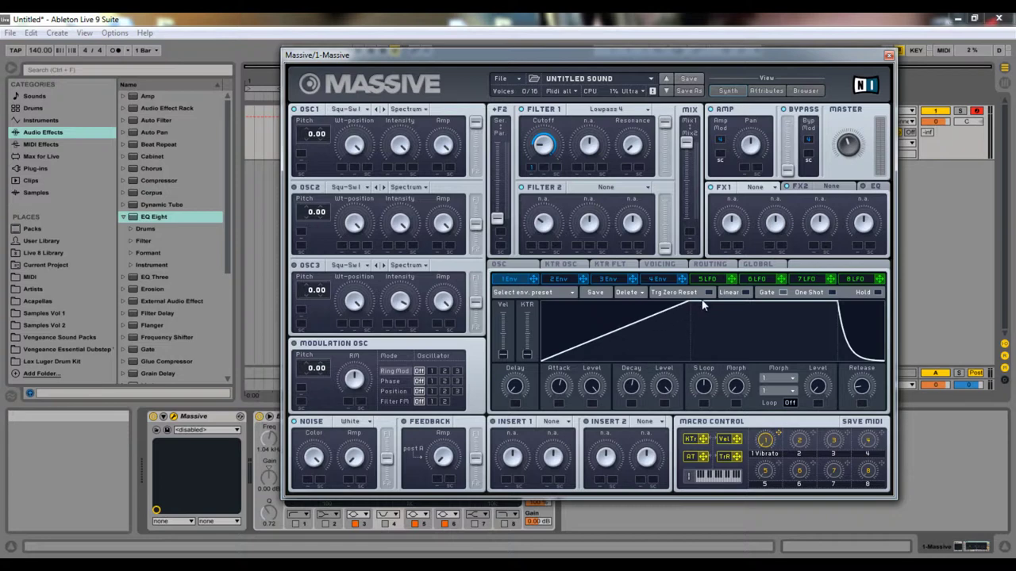
{"action": "left_click_drag", "start_coordinate": [864, 392], "coordinate": [861, 366]}
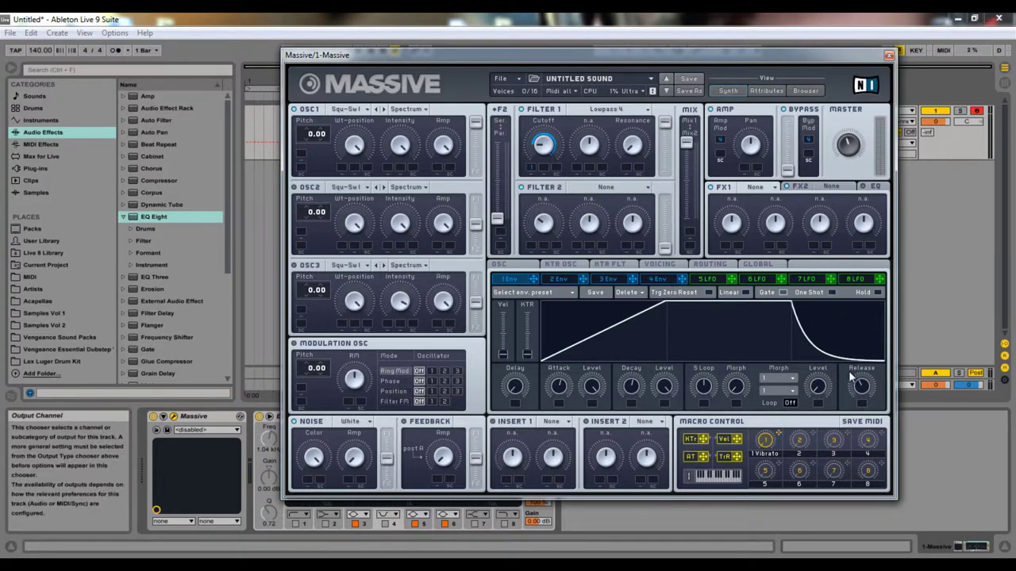
{"action": "left_click_drag", "start_coordinate": [861, 397], "coordinate": [857, 356]}
{"action": "left_click", "coordinate": [664, 279]}
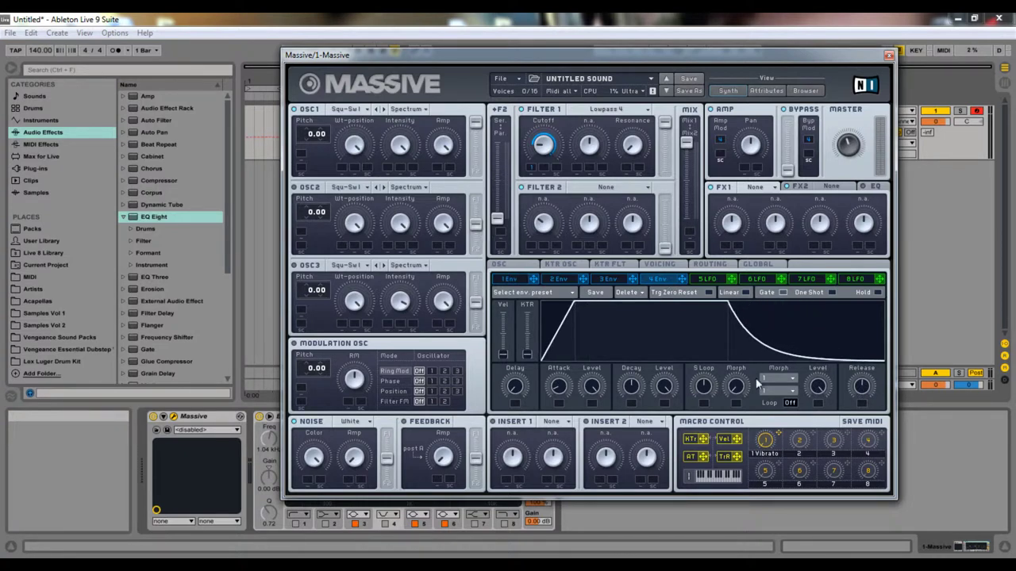
{"action": "left_click", "coordinate": [513, 282]}
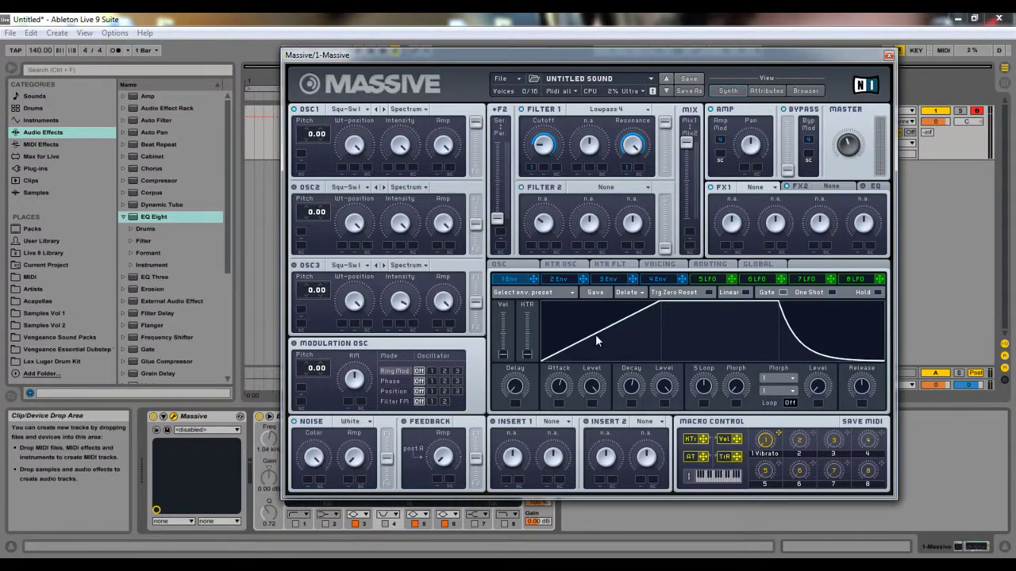
View the curves of envelopes 1, 2 and 3 in turn
{"action": "left_click", "coordinate": [554, 281]}
{"action": "left_click", "coordinate": [514, 284]}
{"action": "left_click", "coordinate": [552, 284]}
{"action": "left_click", "coordinate": [625, 284]}
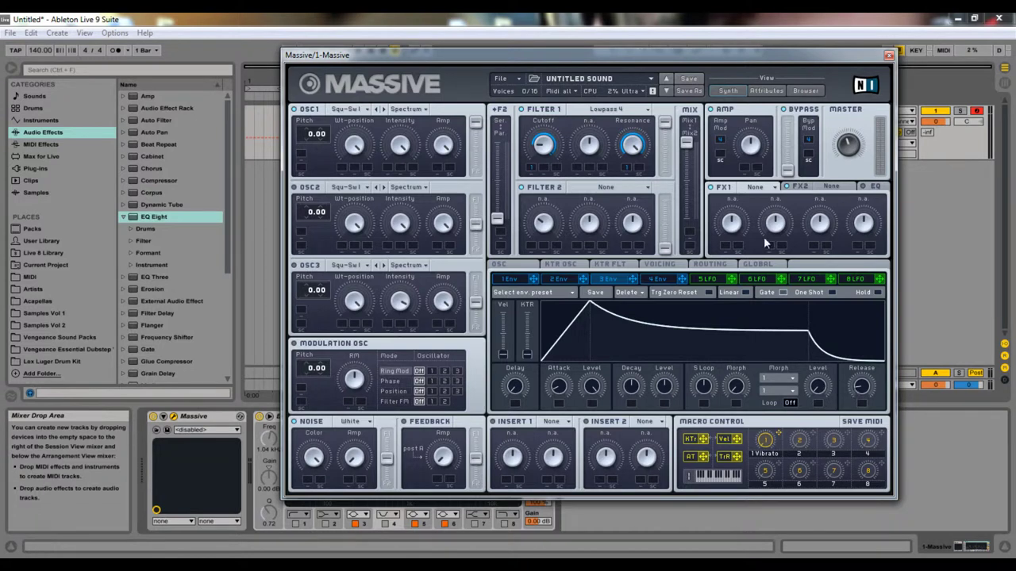
Start another new sound and show the settings of LFO 5
{"action": "left_click", "coordinate": [508, 79]}
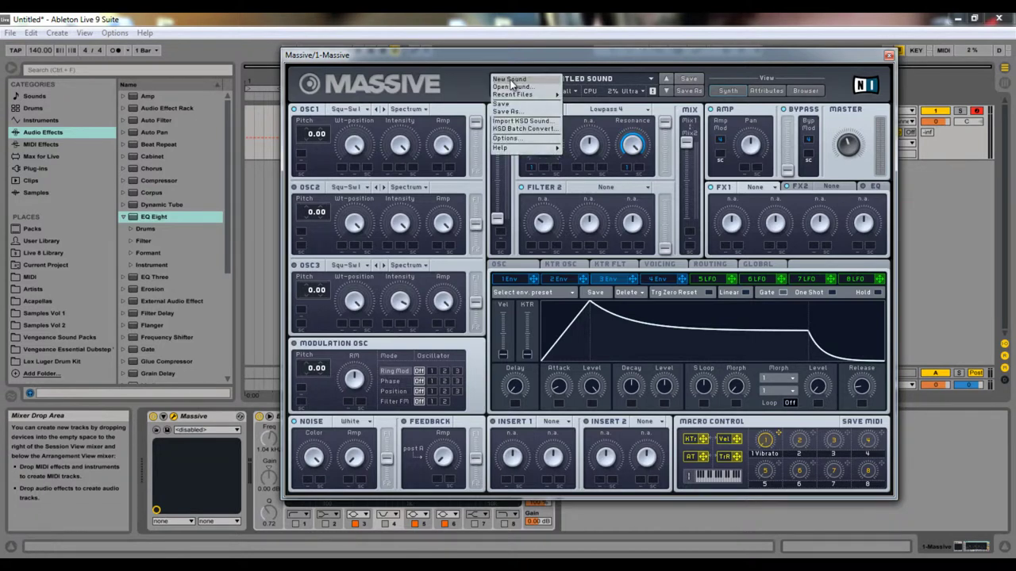
{"action": "left_click", "coordinate": [521, 82]}
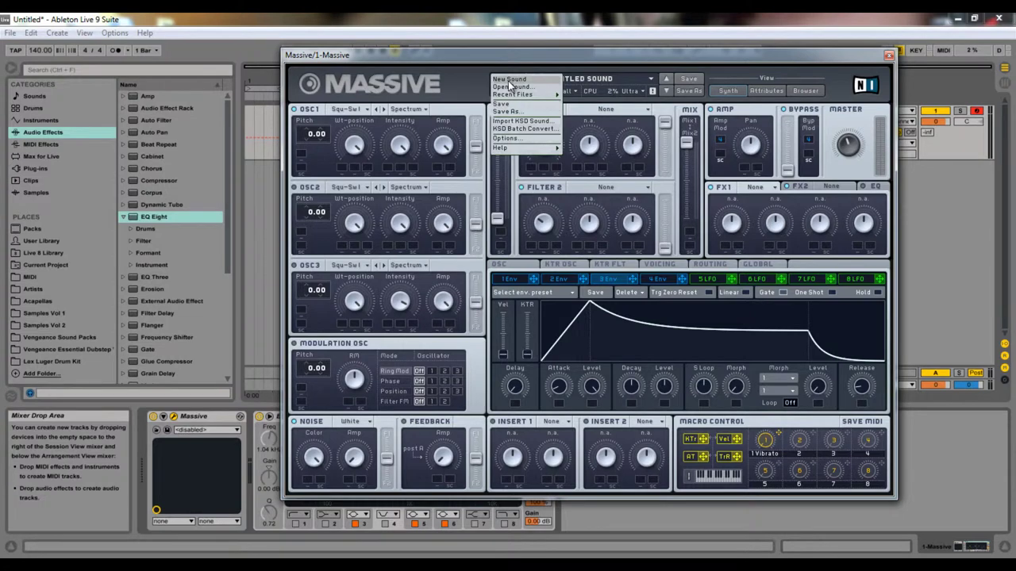
{"action": "left_click", "coordinate": [657, 279]}
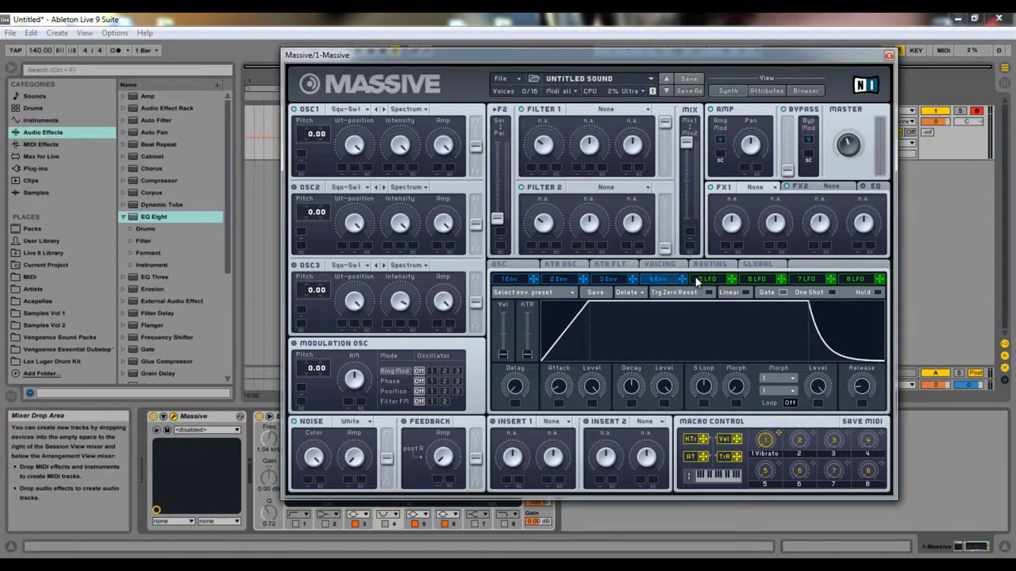
{"action": "left_click", "coordinate": [709, 280]}
Synchronise LFO 5 to the tempo with a ratio of 1/8
{"action": "left_click_drag", "start_coordinate": [563, 354], "coordinate": [567, 237]}
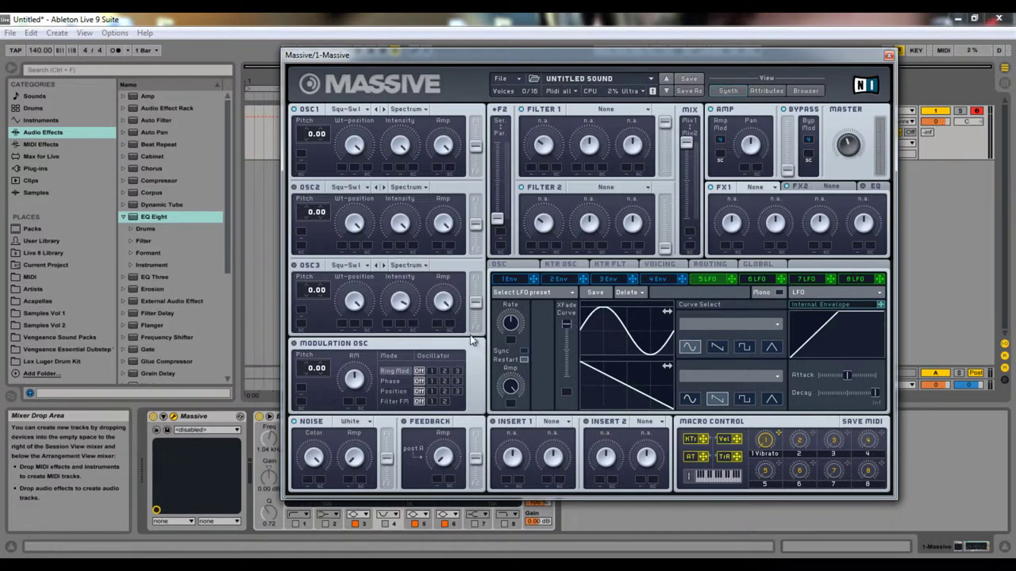
{"action": "left_click", "coordinate": [524, 351]}
{"action": "left_click_drag", "start_coordinate": [512, 332], "coordinate": [512, 323]}
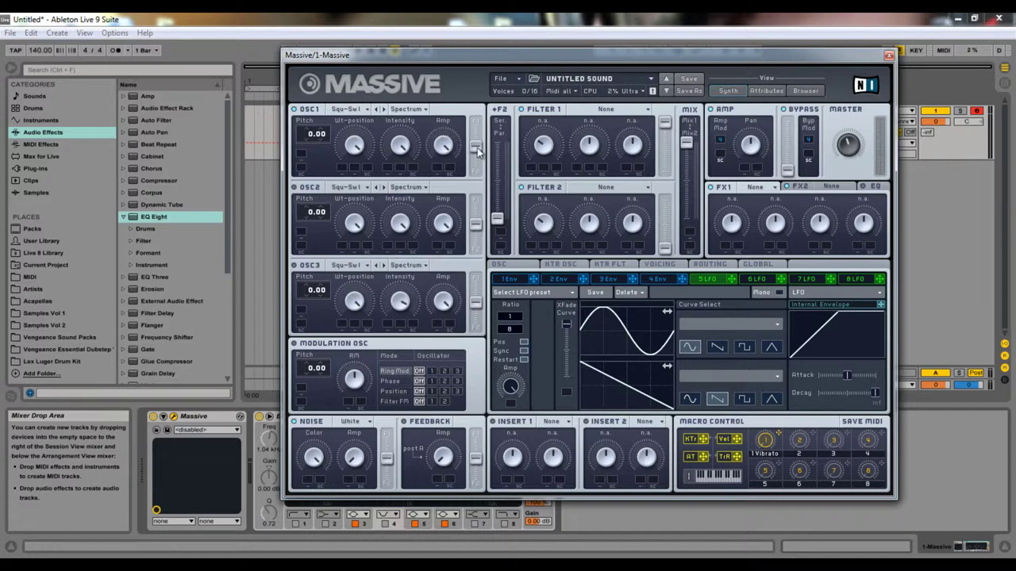
Set up filter 1 as Lowpass 4 fed fully by oscillator 1, with LFO 5 modulating its cutoff
{"action": "left_click_drag", "start_coordinate": [477, 147], "coordinate": [472, 80]}
{"action": "left_click", "coordinate": [506, 279]}
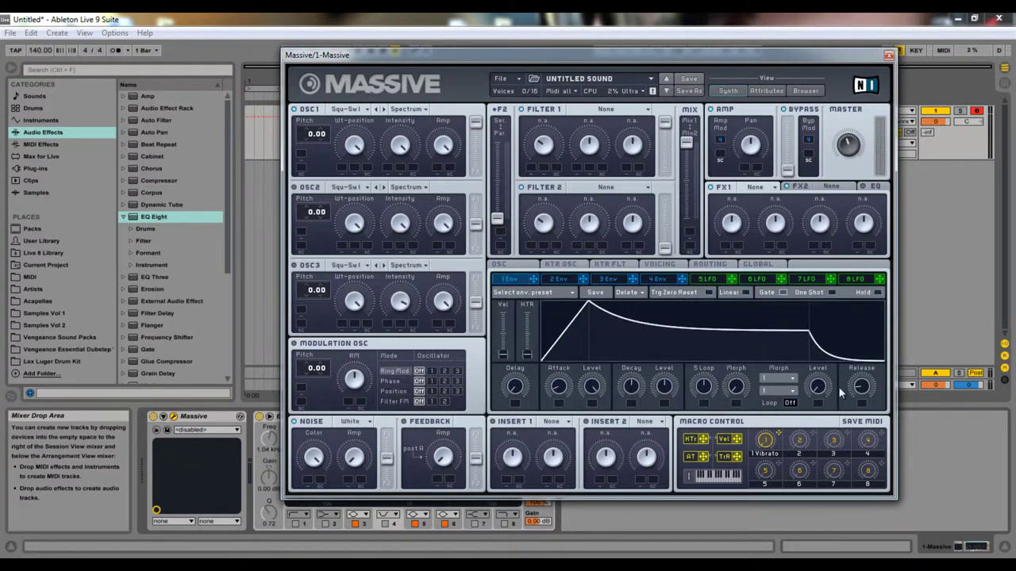
{"action": "left_click", "coordinate": [720, 281]}
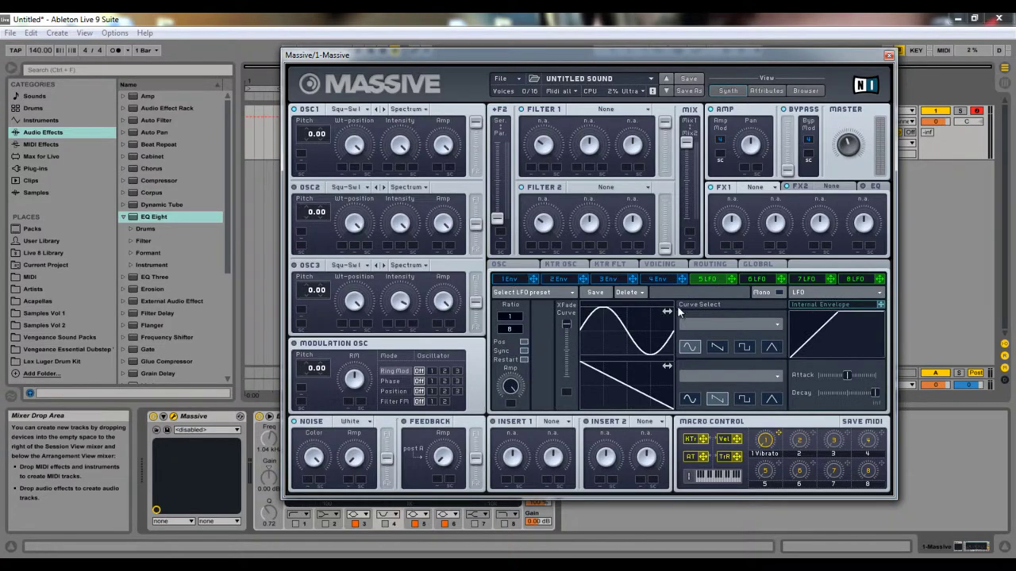
{"action": "left_click_drag", "start_coordinate": [733, 282], "coordinate": [532, 131]}
{"action": "left_click", "coordinate": [593, 110]}
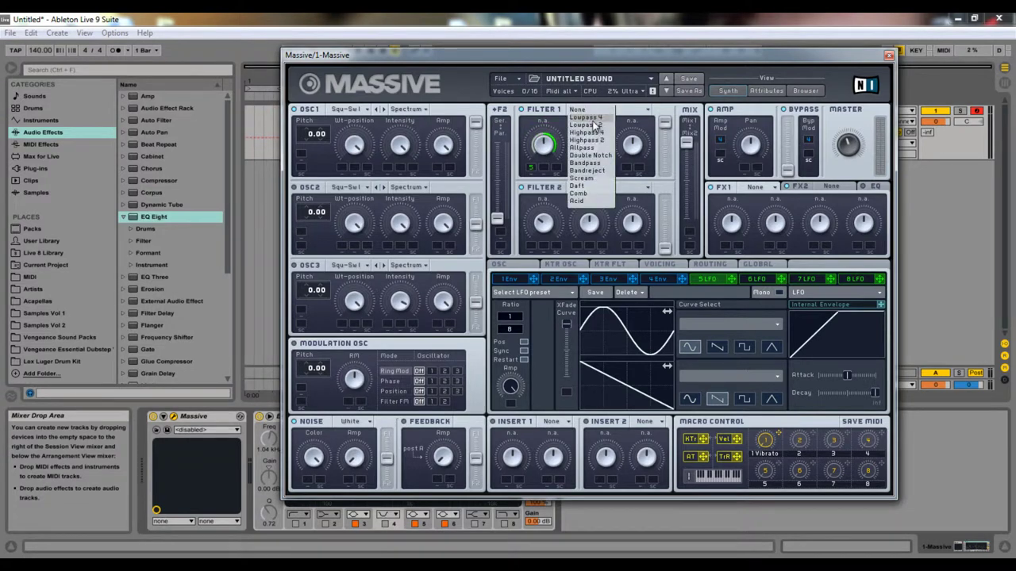
{"action": "left_click", "coordinate": [589, 118]}
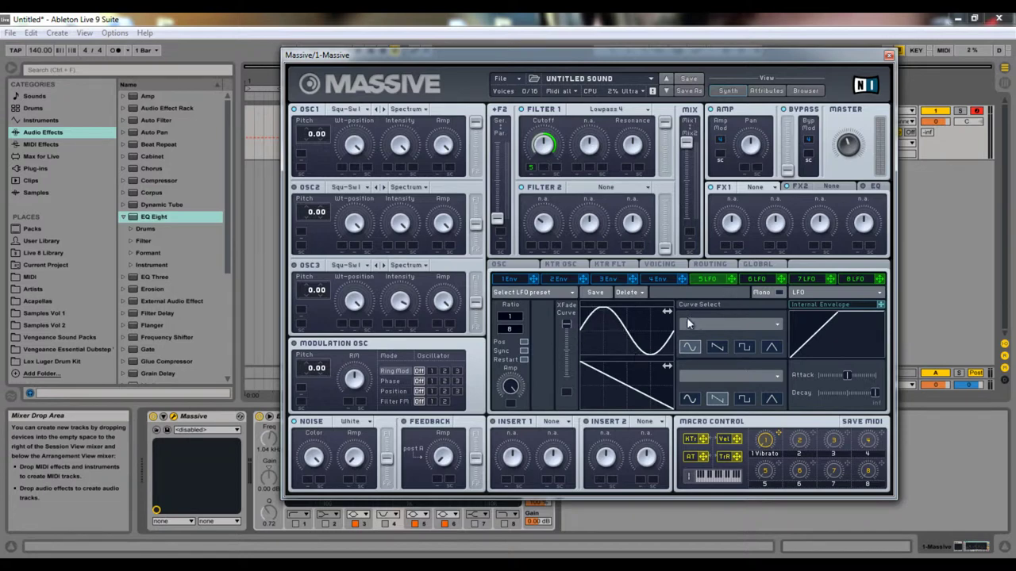
Set the ratio of LFO 5 to 1/2 and try the crossfade between its two curves
{"action": "left_click_drag", "start_coordinate": [509, 328], "coordinate": [509, 336]}
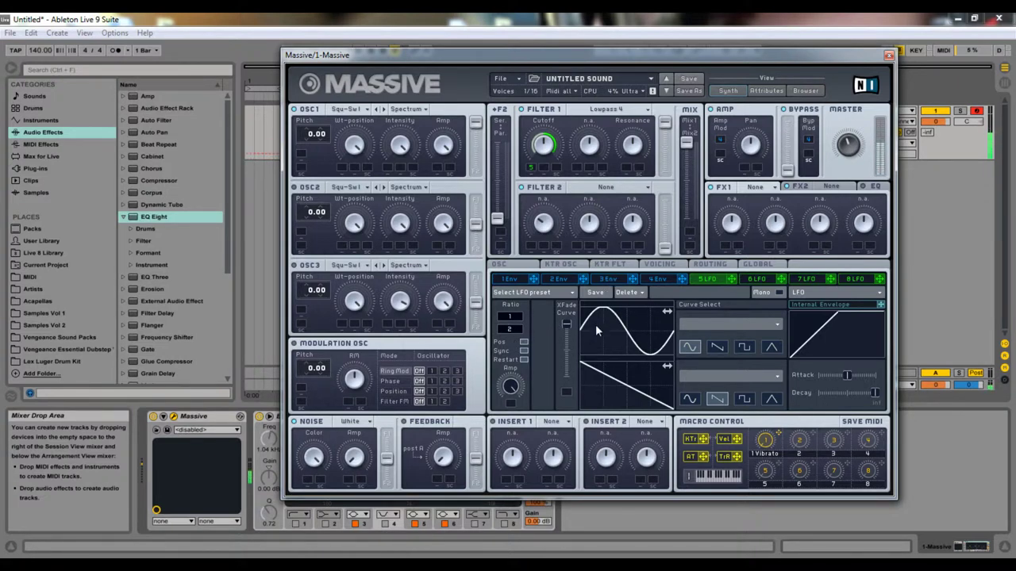
{"action": "left_click_drag", "start_coordinate": [565, 327], "coordinate": [569, 422]}
{"action": "left_click_drag", "start_coordinate": [561, 378], "coordinate": [527, 236]}
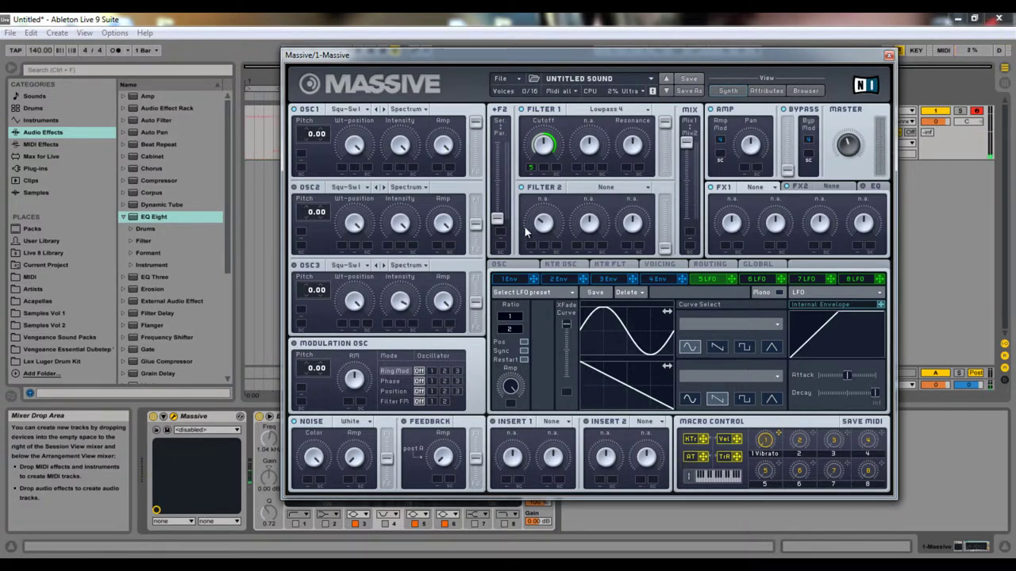
{"action": "left_click_drag", "start_coordinate": [531, 168], "coordinate": [532, 169]}
Switch LFO 5 between tempo-synced and free-running rate to compare the two modes
{"action": "left_click", "coordinate": [525, 350]}
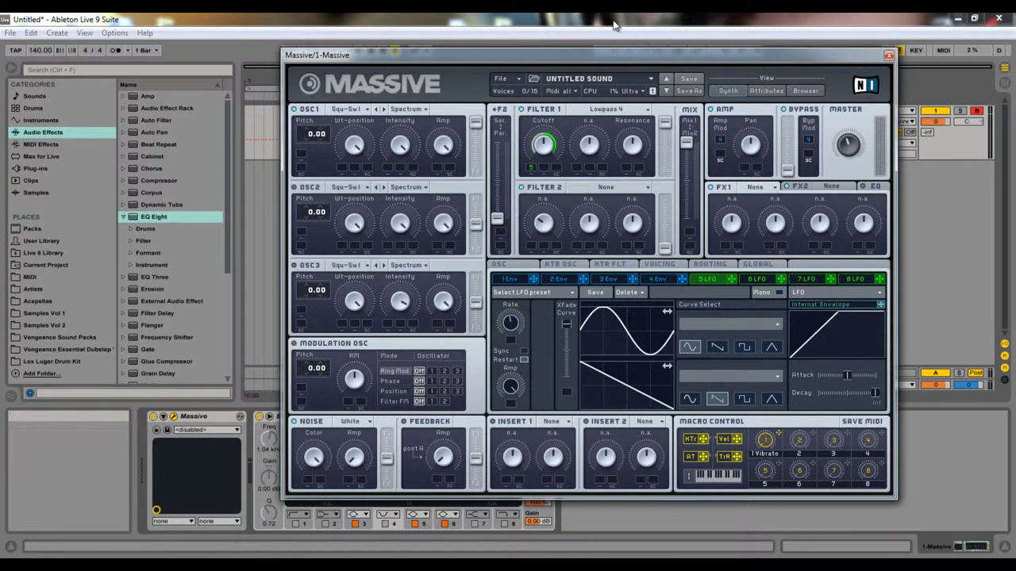
{"action": "left_click", "coordinate": [522, 350]}
{"action": "left_click", "coordinate": [523, 350]}
{"action": "left_click", "coordinate": [523, 350]}
{"action": "left_click", "coordinate": [523, 350]}
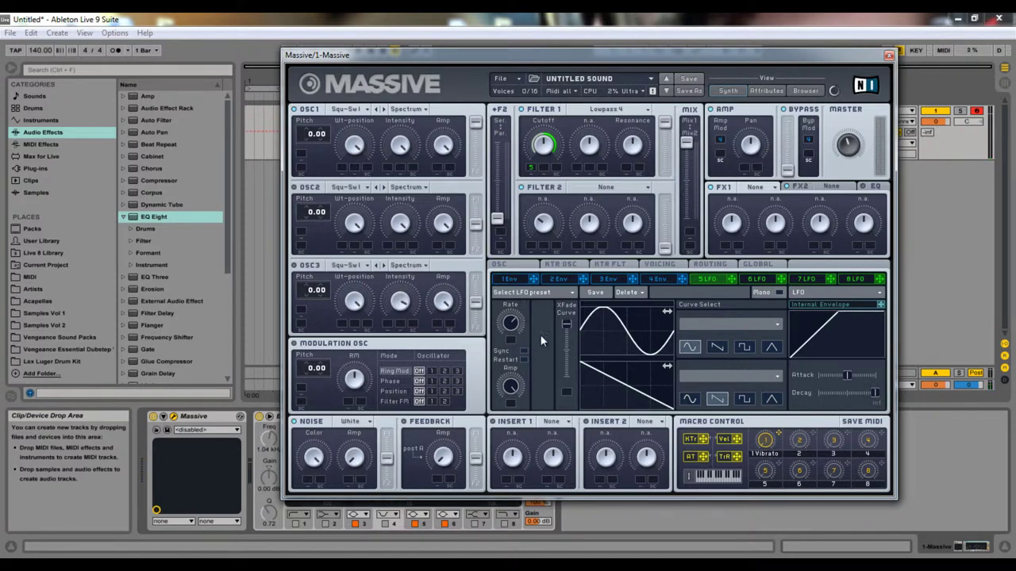
Turn tempo sync back on for LFO 5 and set its ratio to 1/4
{"action": "left_click", "coordinate": [521, 350]}
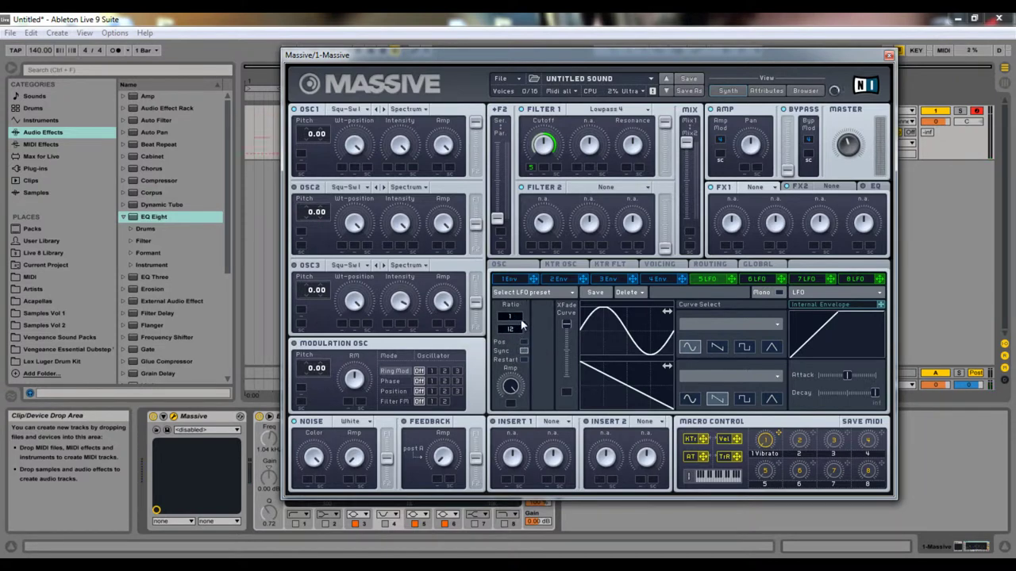
{"action": "left_click_drag", "start_coordinate": [521, 321], "coordinate": [518, 325]}
{"action": "left_click_drag", "start_coordinate": [513, 325], "coordinate": [500, 329]}
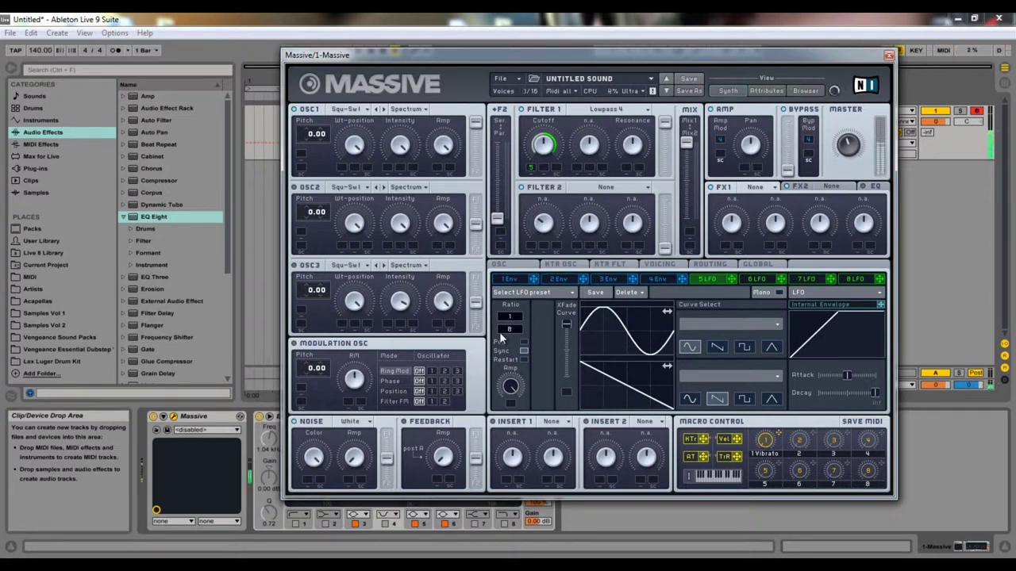
{"action": "mouse_move", "coordinate": [509, 337]}
{"action": "left_mouse_down"}
{"action": "mouse_move", "coordinate": [520, 315]}
{"action": "mouse_move", "coordinate": [512, 346]}
{"action": "left_mouse_up"}
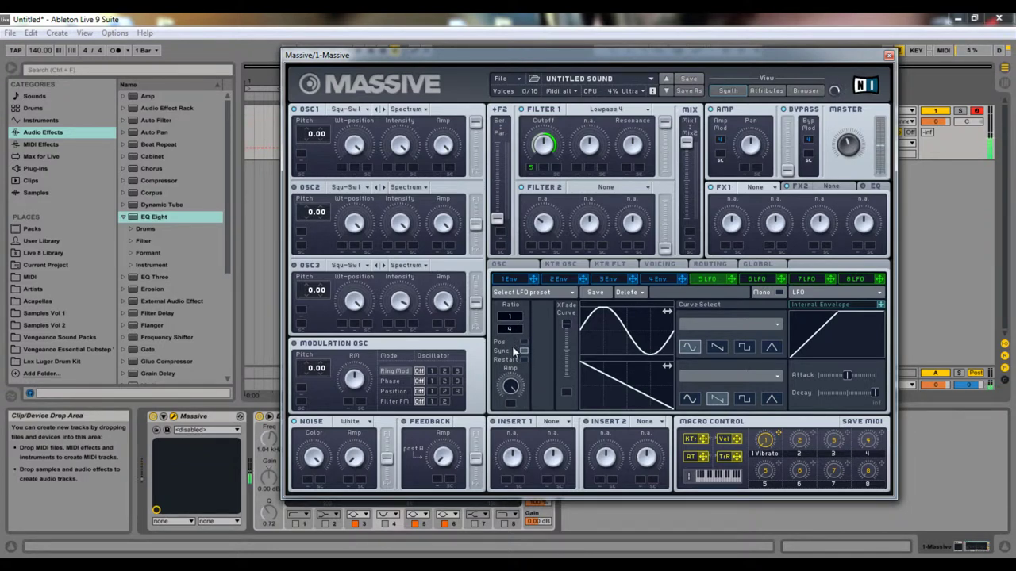
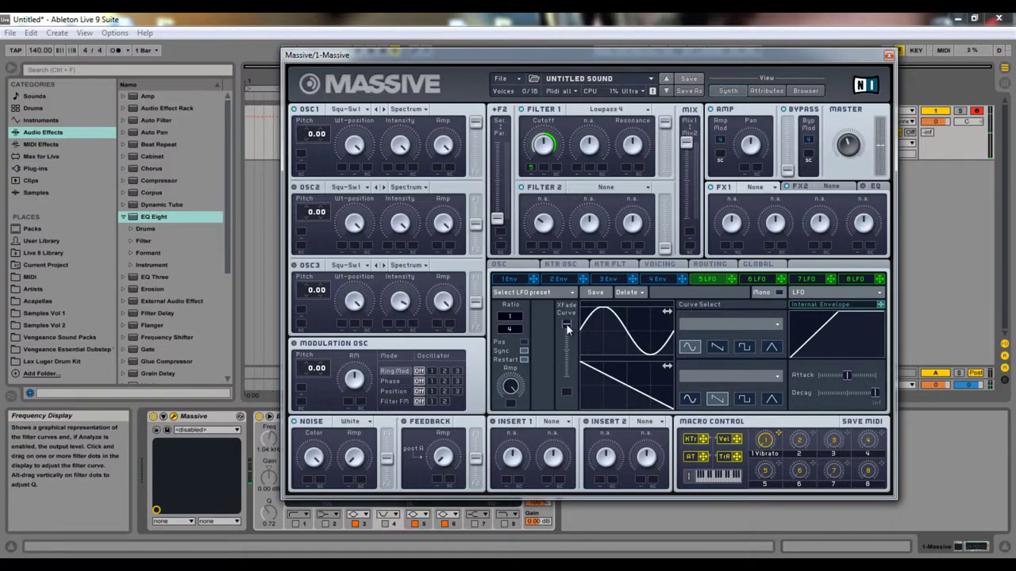
Move LFO 5's crossfade fully to the lower curve and modulate it with envelope 1 across its whole range
{"action": "left_click_drag", "start_coordinate": [566, 333], "coordinate": [568, 428]}
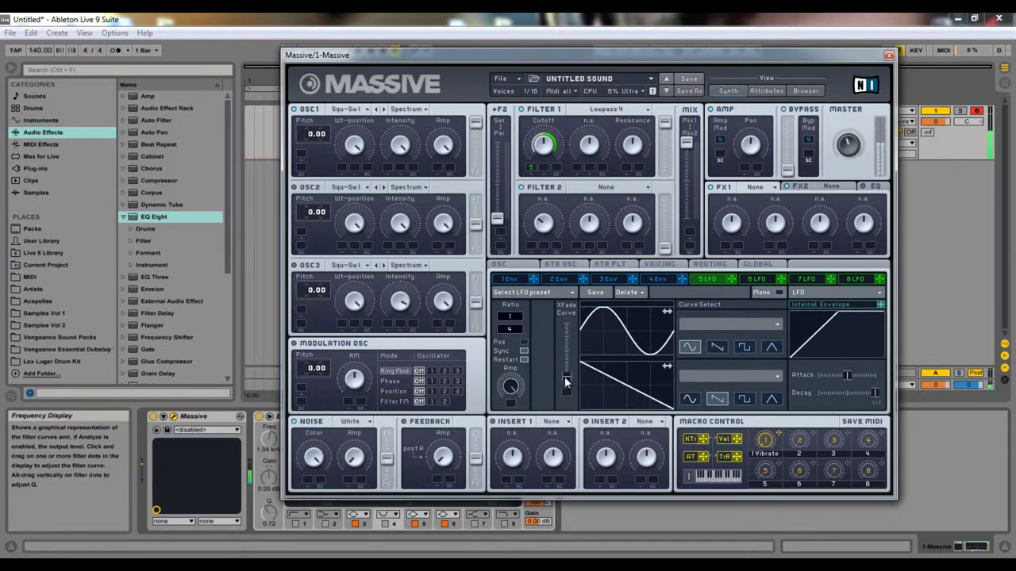
{"action": "left_click_drag", "start_coordinate": [565, 376], "coordinate": [545, 168]}
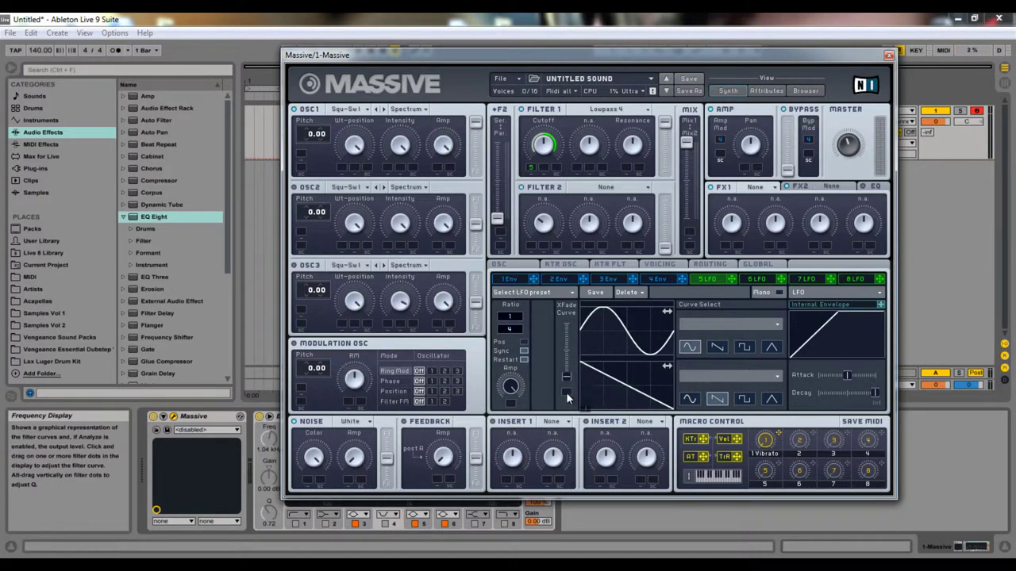
{"action": "left_click_drag", "start_coordinate": [567, 393], "coordinate": [547, 237]}
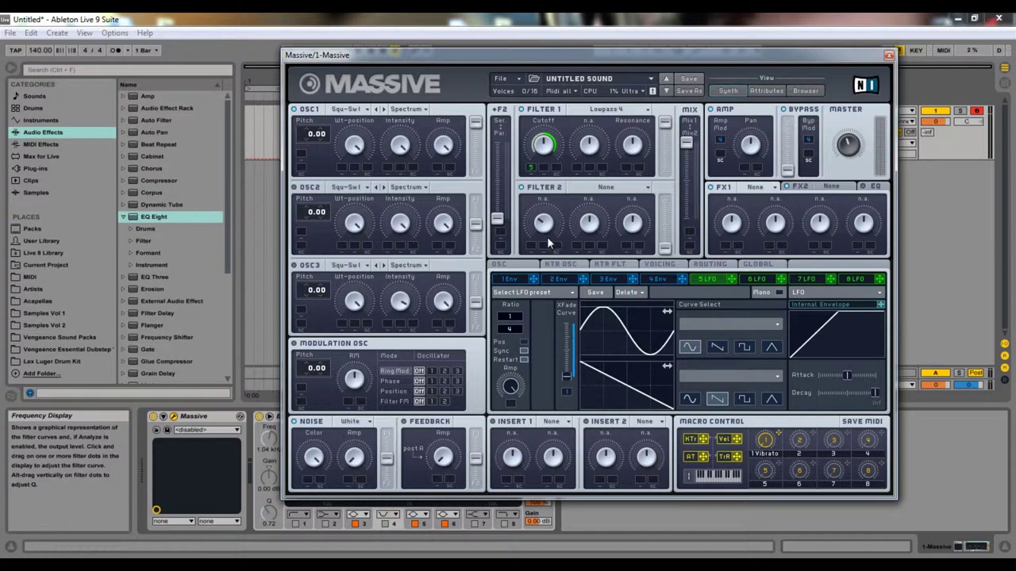
In envelope 1, bring the decay level down to zero and adjust the decay time
{"action": "left_click", "coordinate": [512, 280]}
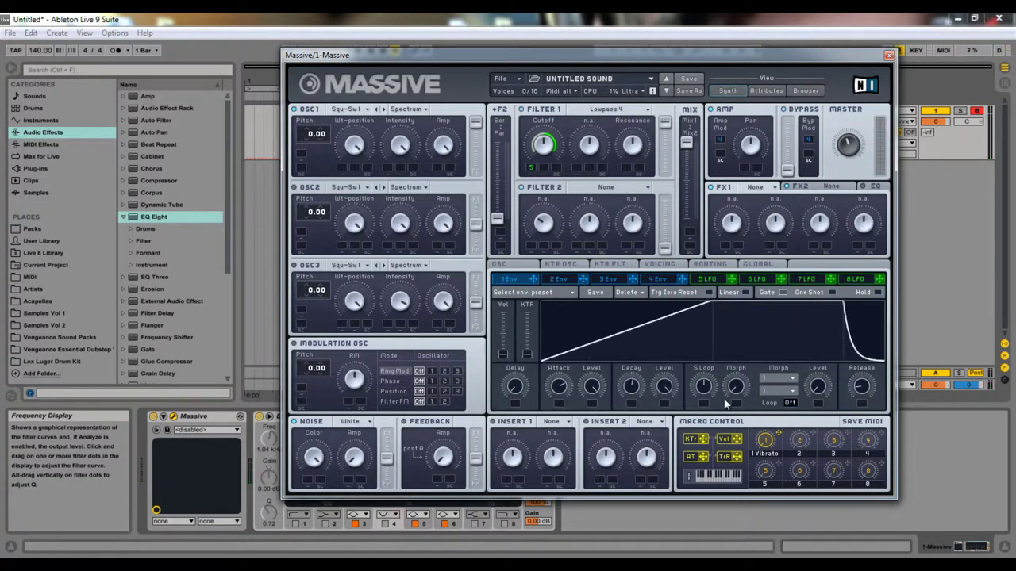
{"action": "left_click_drag", "start_coordinate": [668, 391], "coordinate": [633, 437]}
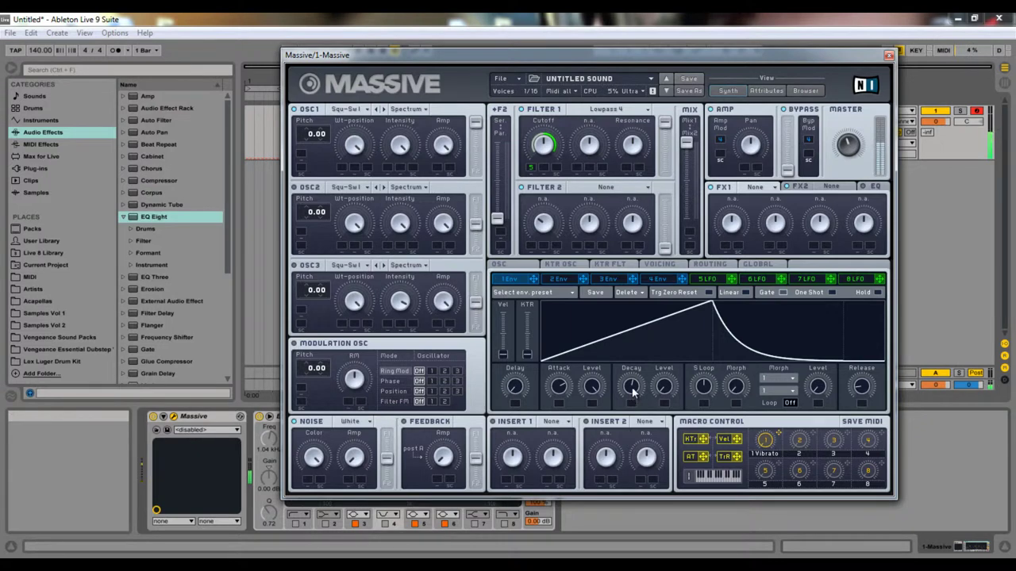
{"action": "left_click_drag", "start_coordinate": [632, 392], "coordinate": [609, 387]}
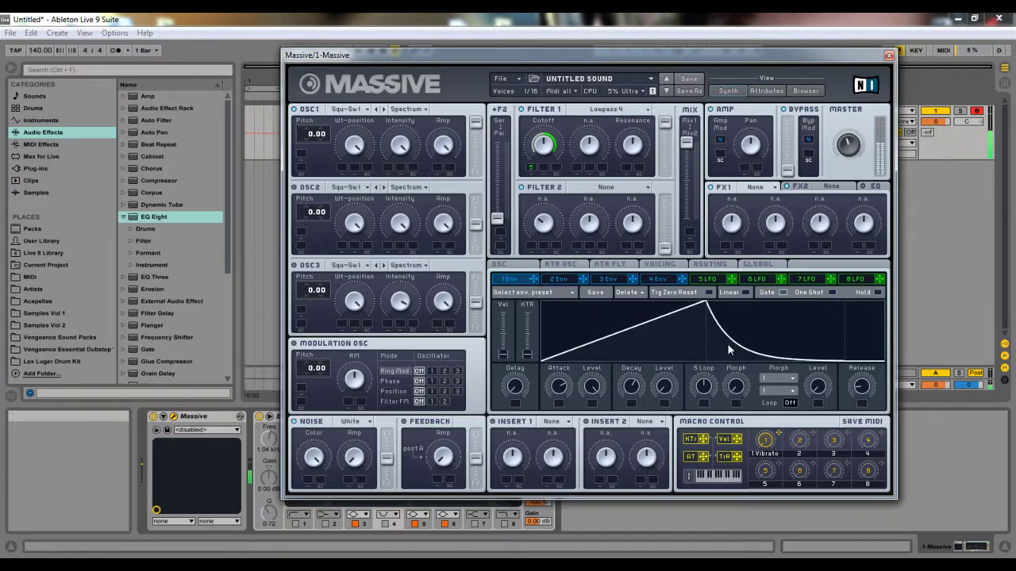
Remove the envelope 1 modulation from LFO 5's crossfade and return the crossfade fully to the upper curve
{"action": "left_click", "coordinate": [706, 278]}
{"action": "right_click", "coordinate": [571, 393]}
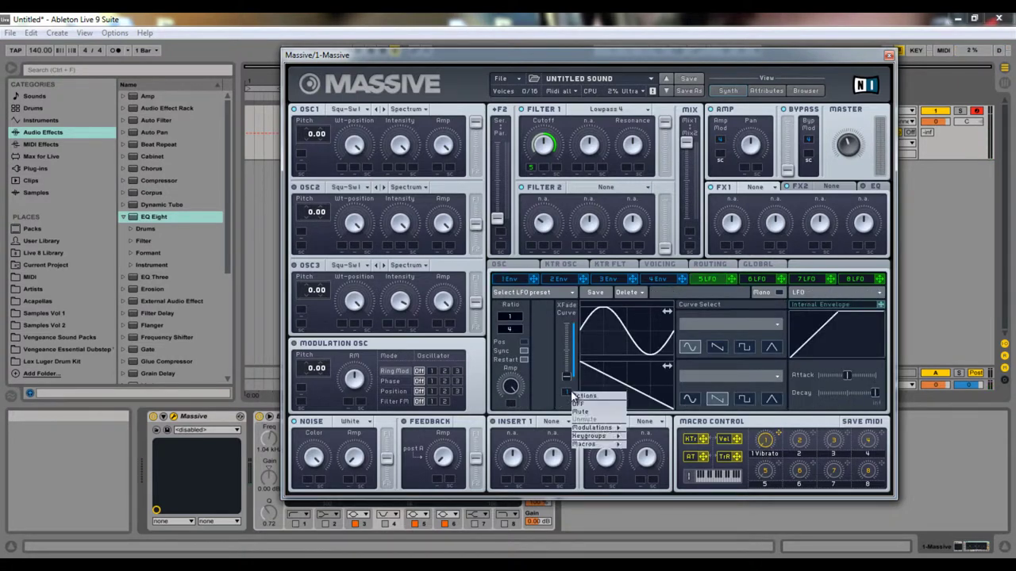
{"action": "left_click", "coordinate": [584, 403]}
{"action": "left_click_drag", "start_coordinate": [564, 375], "coordinate": [594, 345]}
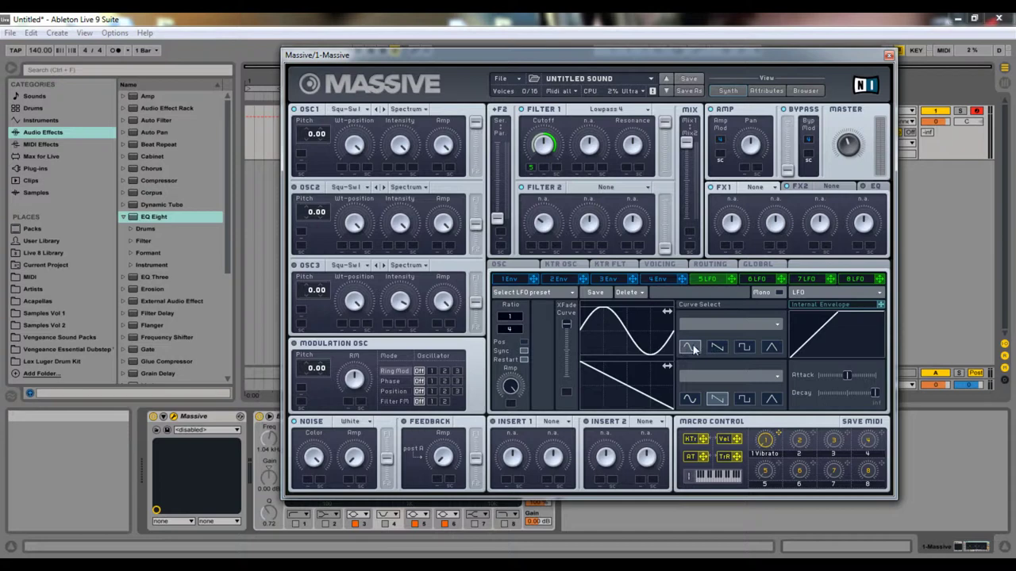
Cycle LFO 5's upper curve through the saw, square, triangle and sine waveforms
{"action": "left_click", "coordinate": [724, 351]}
{"action": "left_click", "coordinate": [746, 351]}
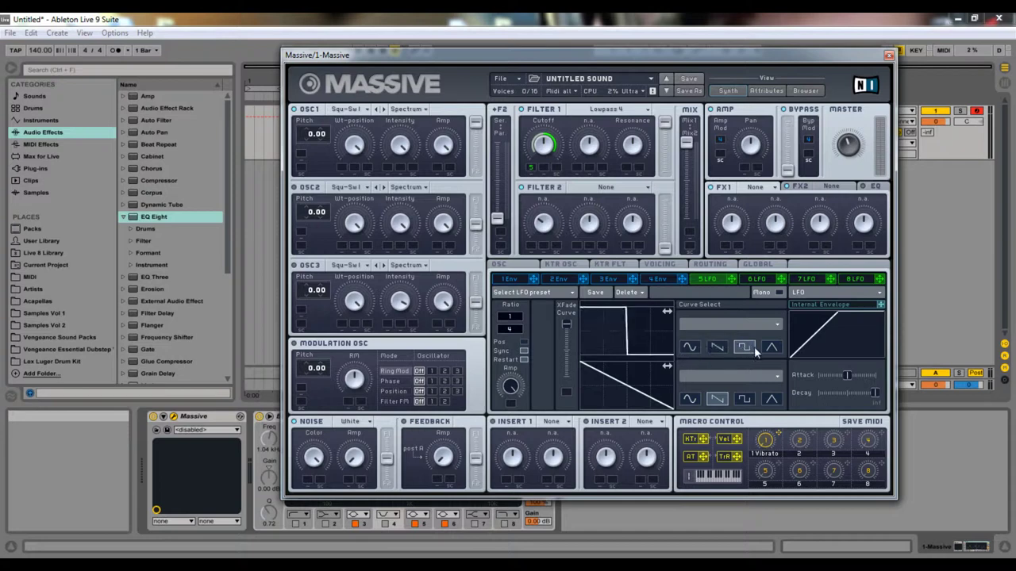
{"action": "left_click", "coordinate": [773, 351]}
{"action": "left_click", "coordinate": [692, 348]}
{"action": "left_click", "coordinate": [718, 349]}
{"action": "left_click", "coordinate": [745, 349]}
{"action": "left_click", "coordinate": [771, 348]}
{"action": "left_click", "coordinate": [690, 349]}
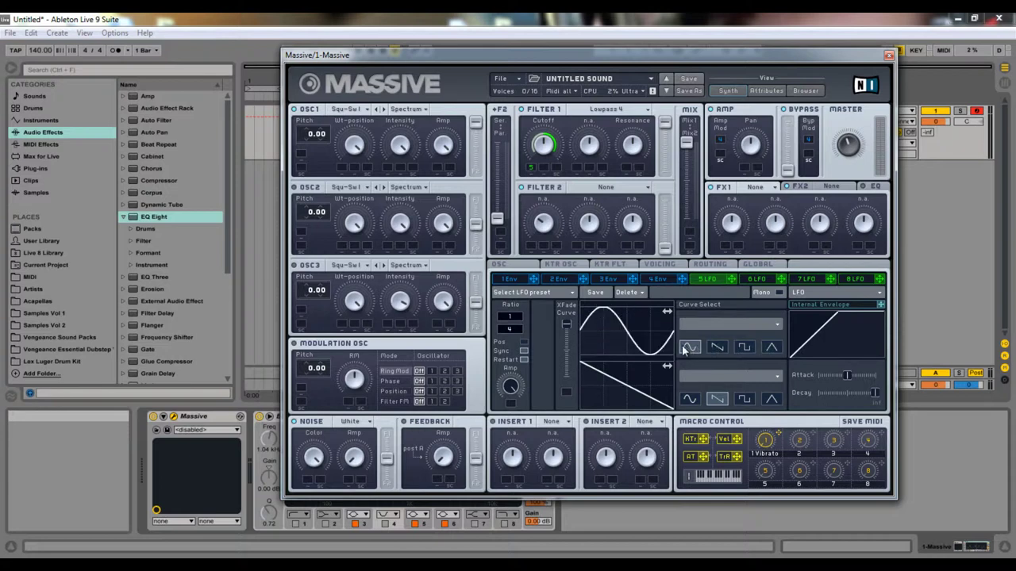
Audition the saw, square and triangle waveforms on LFO 5's upper curve to compare their effect on the cutoff
{"action": "left_click", "coordinate": [717, 347]}
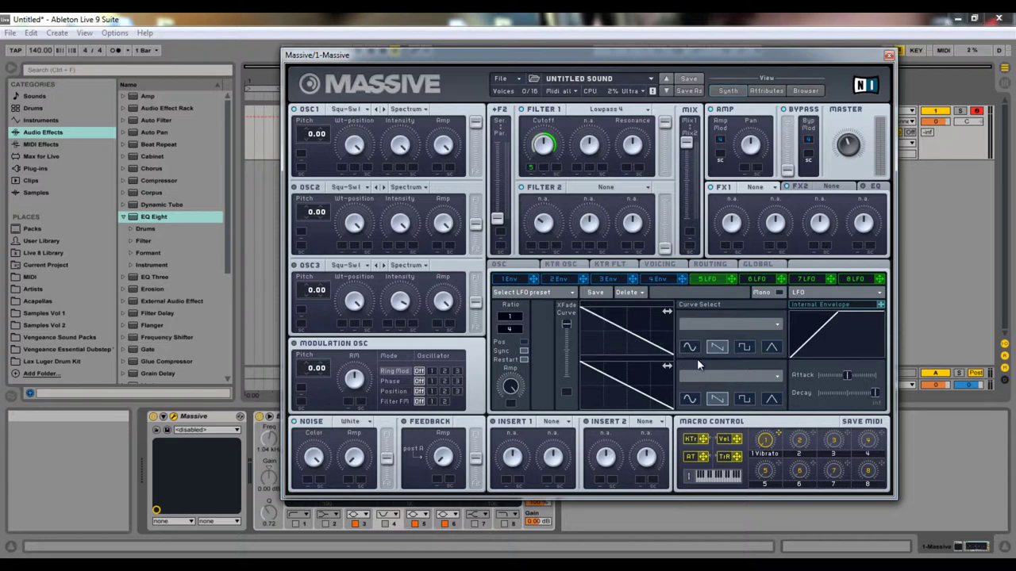
{"action": "left_click", "coordinate": [743, 346]}
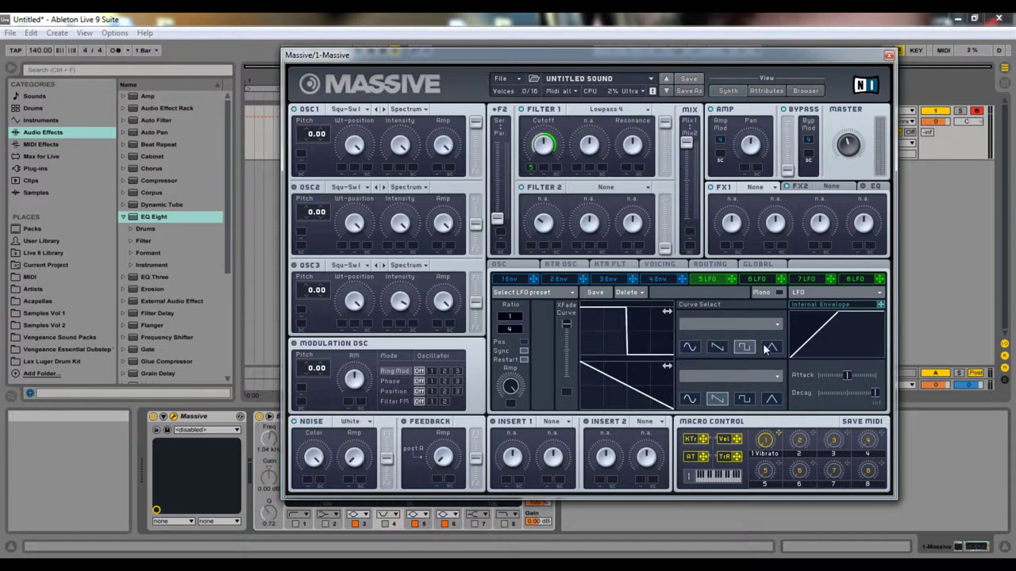
{"action": "left_click", "coordinate": [769, 348]}
{"action": "left_click", "coordinate": [746, 349]}
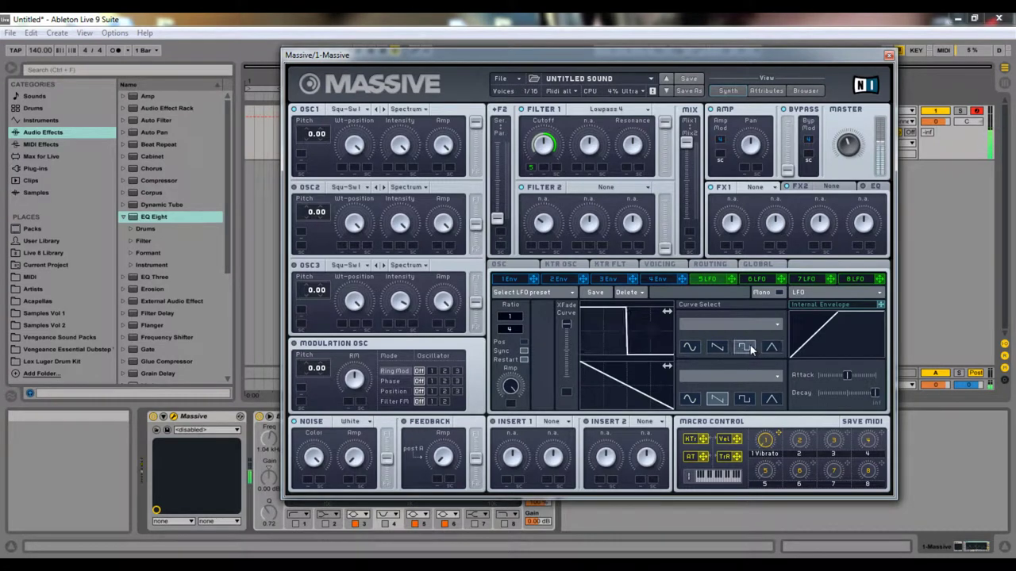
{"action": "left_click", "coordinate": [719, 349]}
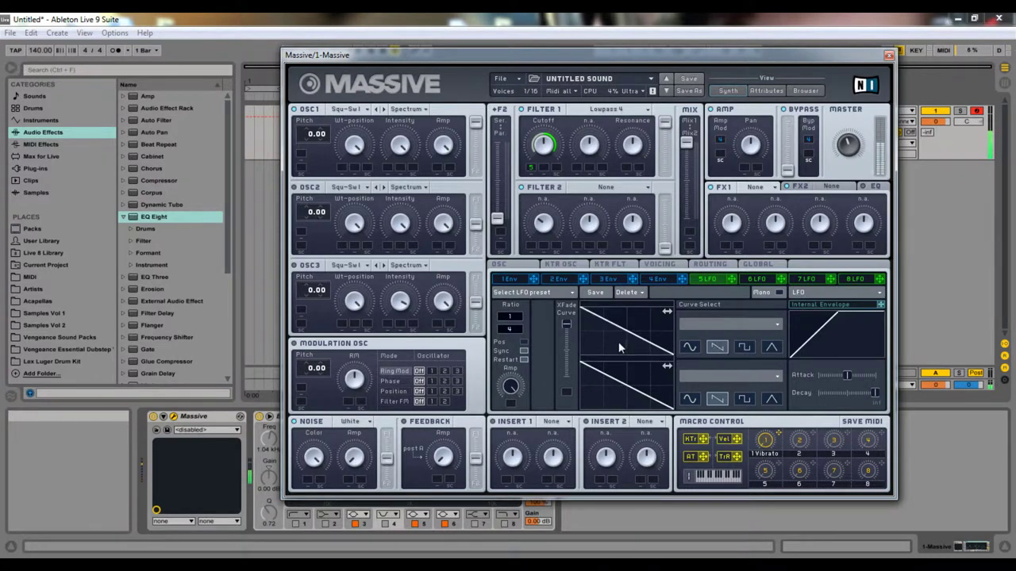
Set LFO 5's upper curve to sine and its lower curve to triangle
{"action": "left_click", "coordinate": [689, 347]}
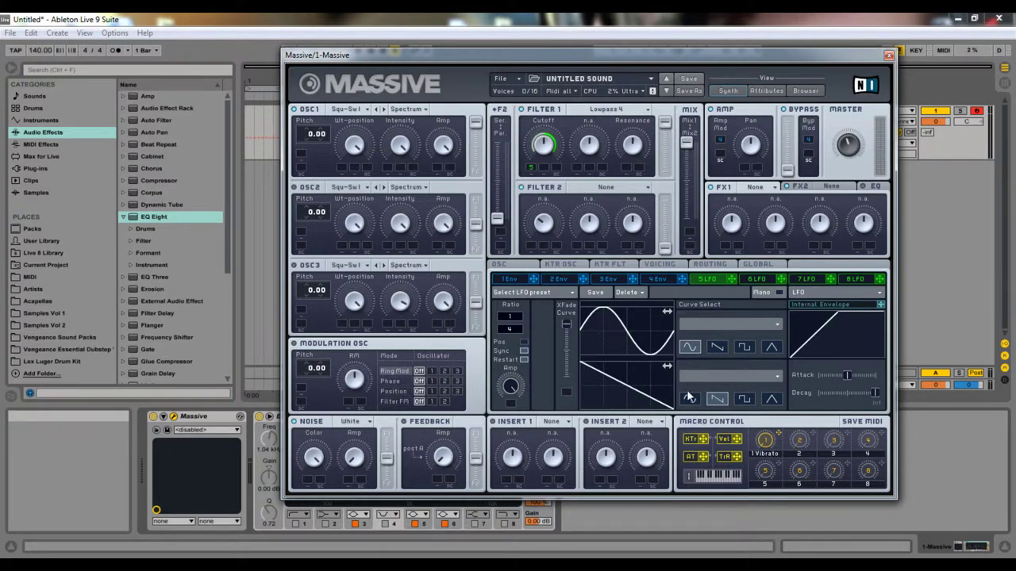
{"action": "left_click", "coordinate": [749, 399]}
{"action": "left_click", "coordinate": [771, 398]}
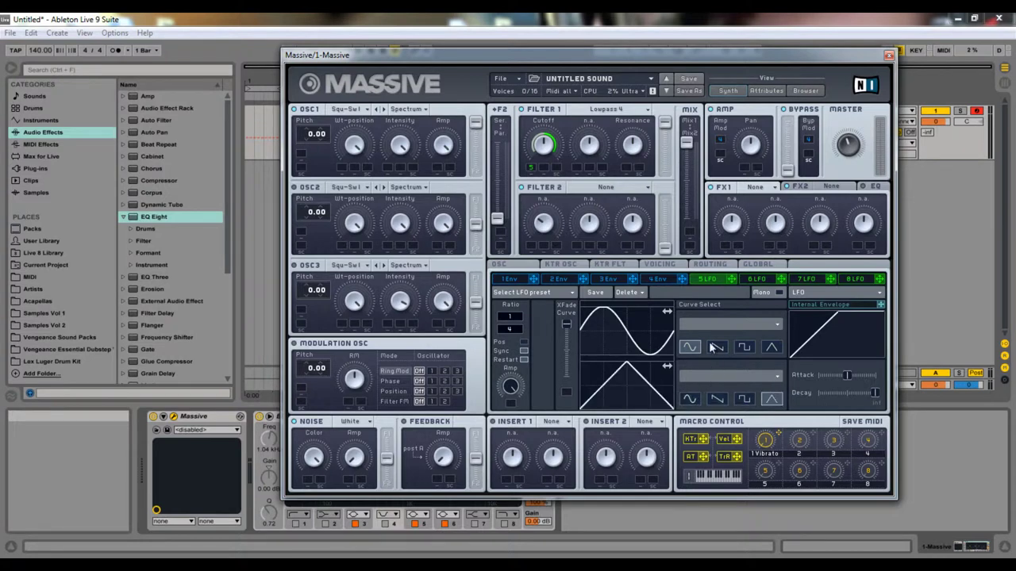
Try the preset curves Expo Down X2, Fall 2, Bending 5 and Random Steps 1 as LFO 5's upper curve
{"action": "left_click", "coordinate": [764, 324]}
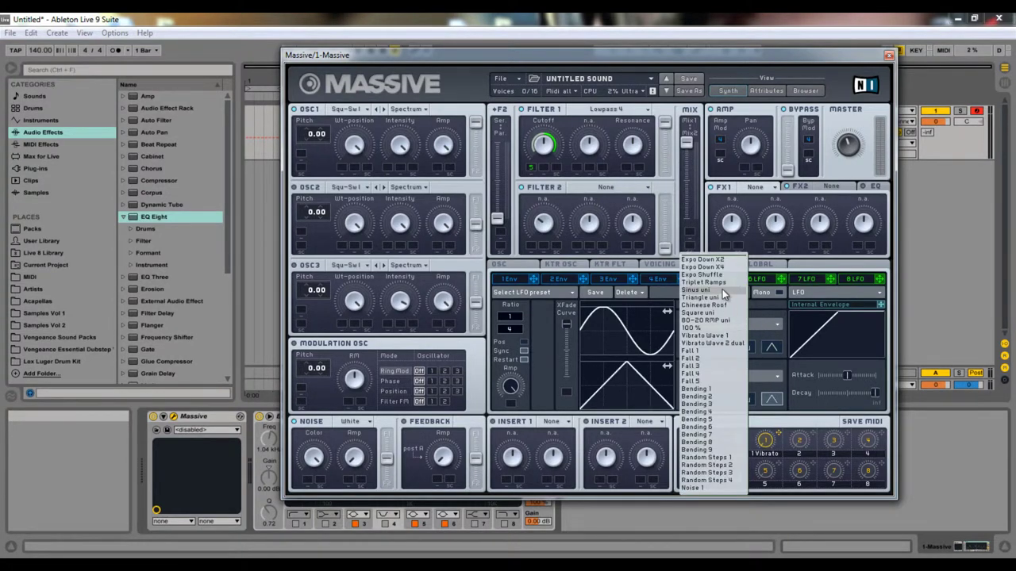
{"action": "left_click", "coordinate": [703, 259]}
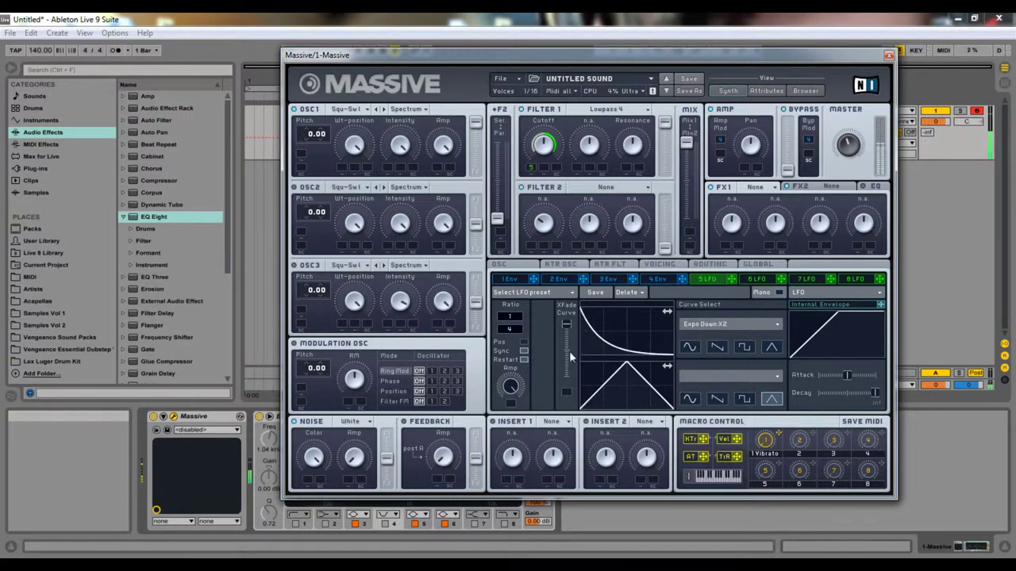
{"action": "left_click", "coordinate": [724, 318]}
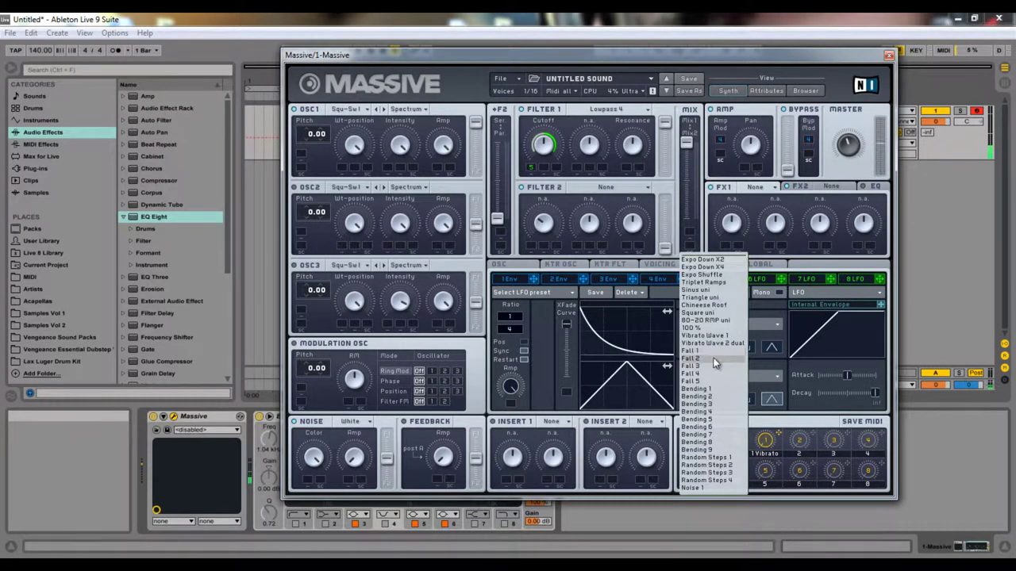
{"action": "left_click", "coordinate": [688, 359]}
{"action": "left_click", "coordinate": [706, 324]}
{"action": "left_click", "coordinate": [706, 428]}
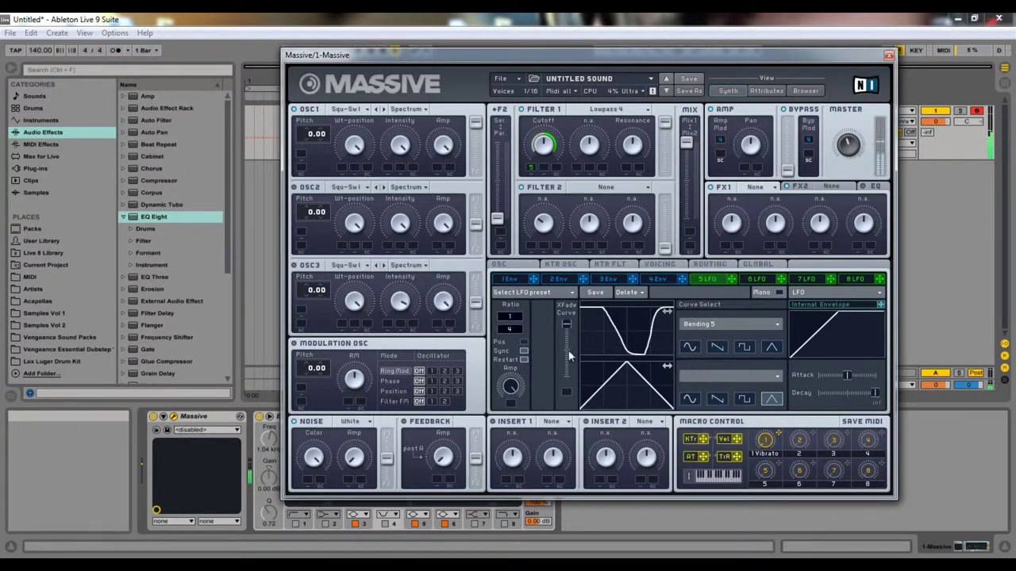
{"action": "left_click", "coordinate": [698, 324]}
{"action": "left_click", "coordinate": [717, 458]}
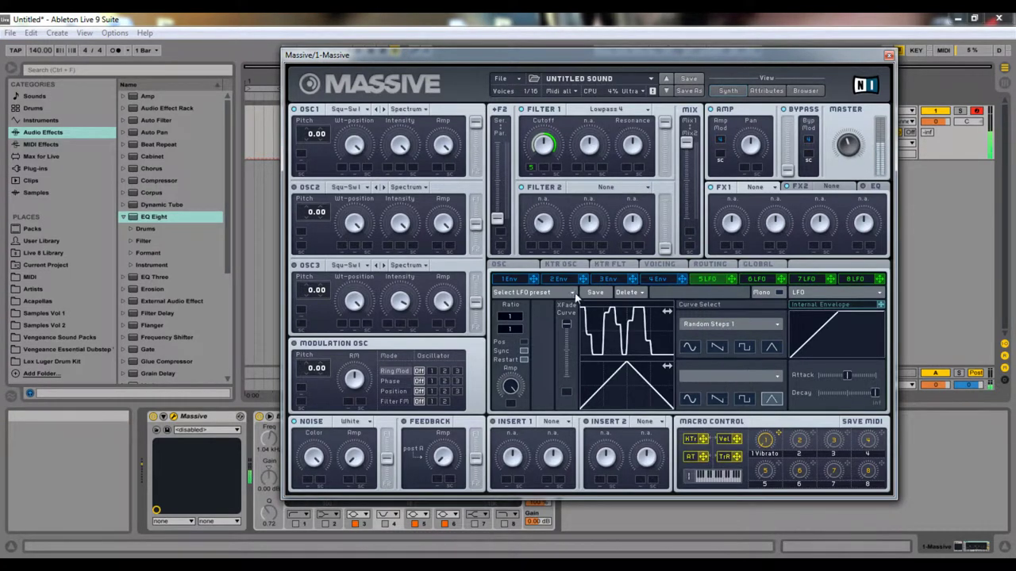
Try Noise 1, Sinus uni, Triangle uni and Expo Shuffle as LFO 5's upper curve and shift its phase
{"action": "left_click", "coordinate": [713, 325]}
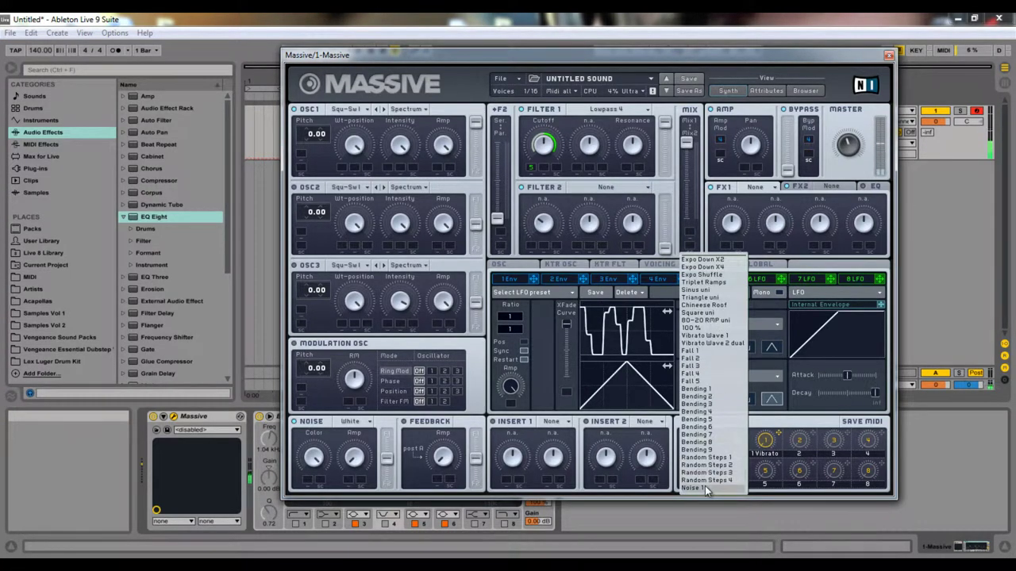
{"action": "left_click", "coordinate": [704, 486]}
{"action": "left_click", "coordinate": [715, 327]}
{"action": "left_click", "coordinate": [708, 289]}
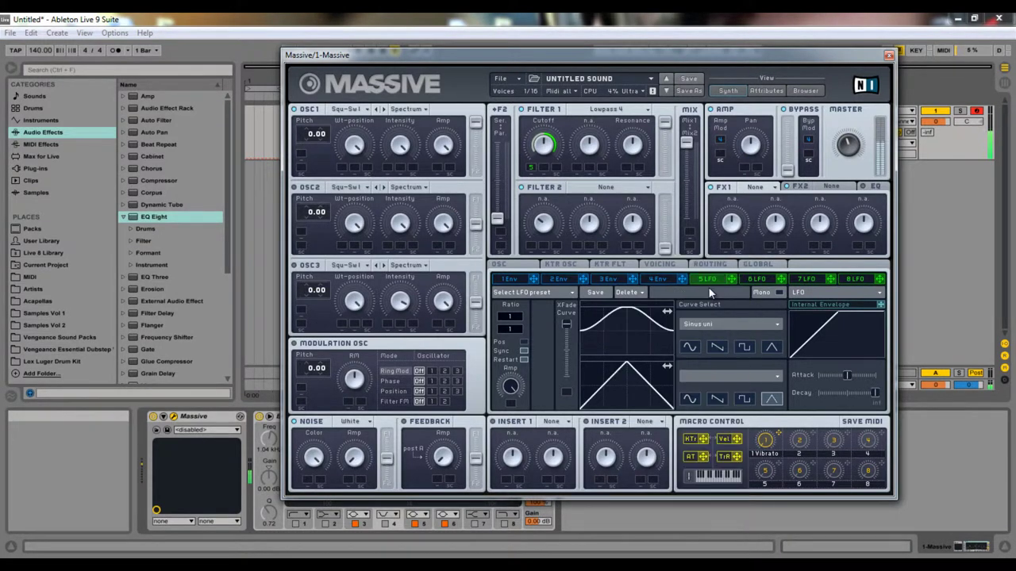
{"action": "left_click", "coordinate": [703, 322]}
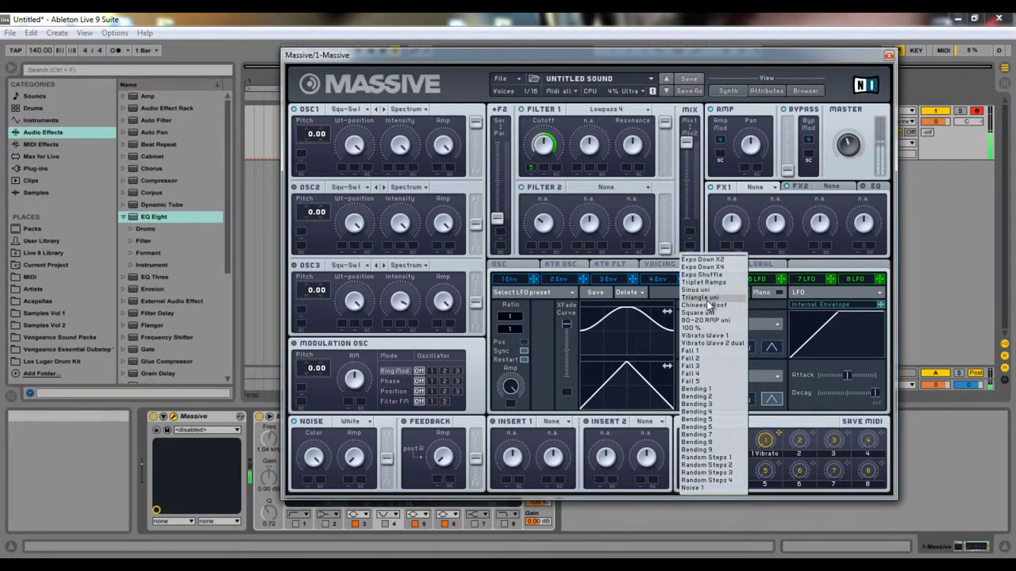
{"action": "left_click", "coordinate": [709, 303]}
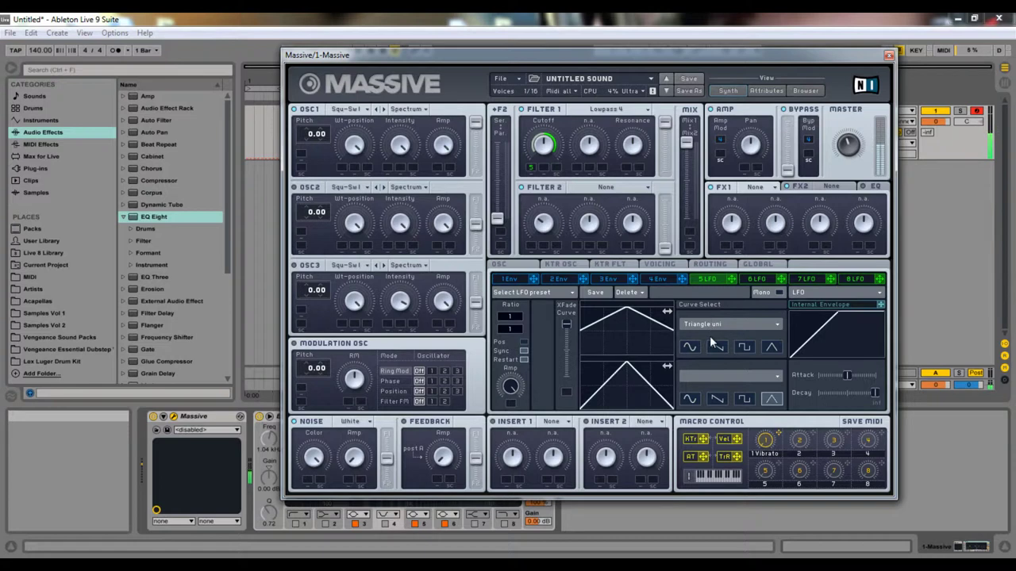
{"action": "left_click", "coordinate": [714, 326]}
{"action": "left_click", "coordinate": [691, 302]}
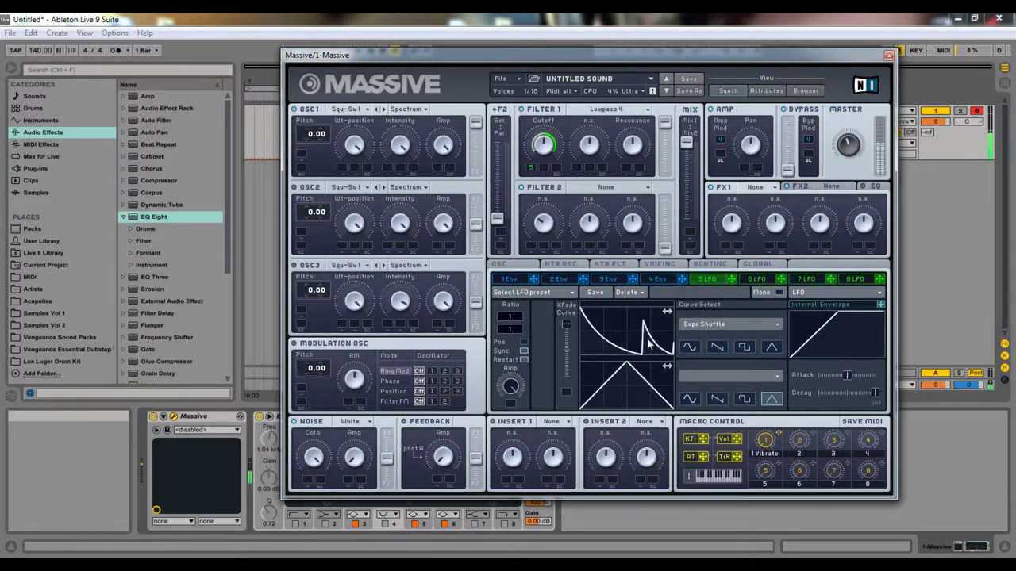
{"action": "left_click_drag", "start_coordinate": [647, 340], "coordinate": [568, 325]}
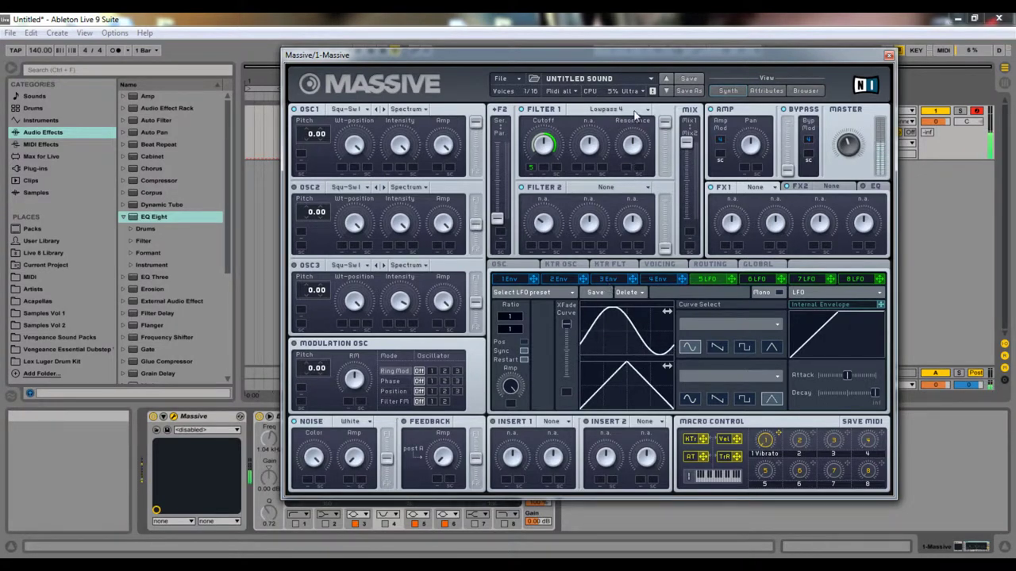
Step through the saved sounds and load the METIRI EPTIC 01 preset
{"action": "left_click", "coordinate": [666, 90]}
{"action": "left_click", "coordinate": [667, 92]}
{"action": "left_click", "coordinate": [667, 92]}
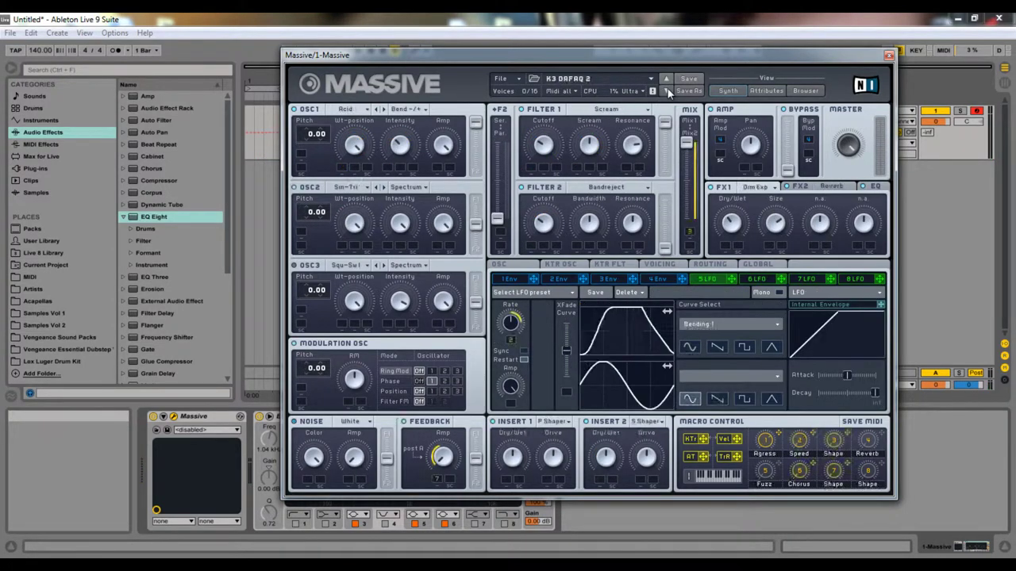
{"action": "left_click", "coordinate": [668, 91]}
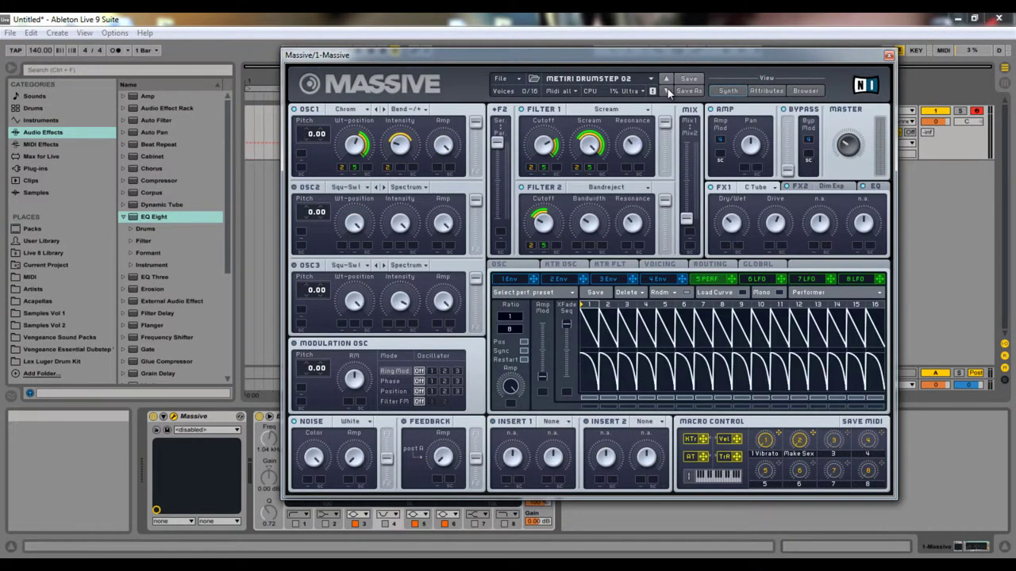
{"action": "left_click", "coordinate": [667, 91]}
{"action": "left_click", "coordinate": [668, 91]}
{"action": "left_click", "coordinate": [667, 91]}
{"action": "left_click", "coordinate": [667, 91]}
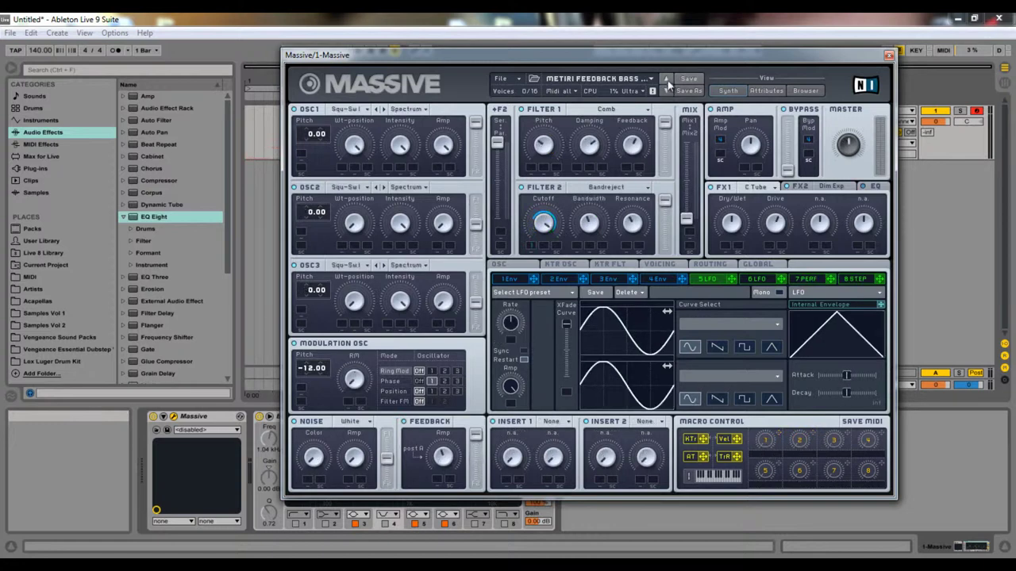
{"action": "left_click", "coordinate": [667, 81]}
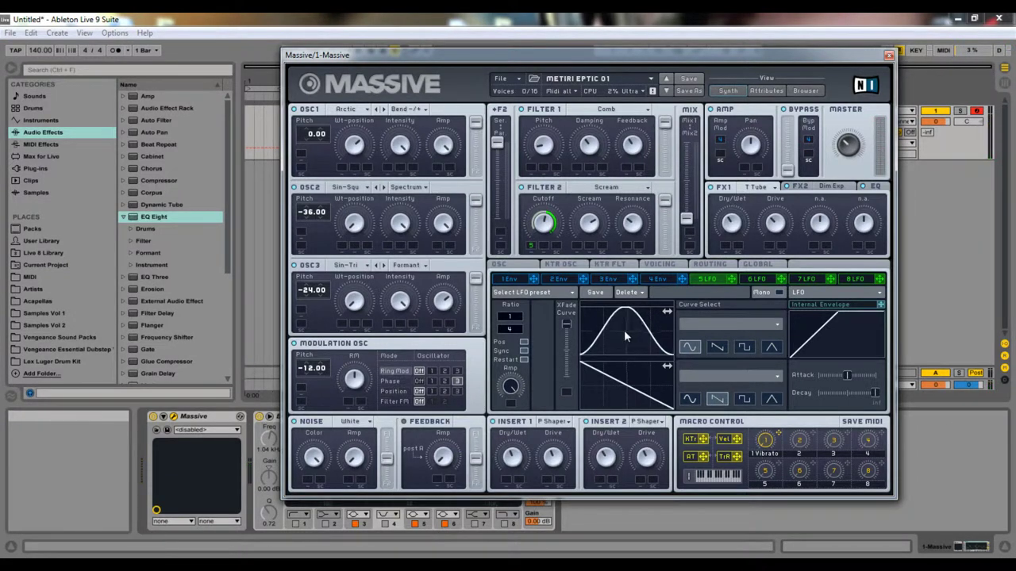
Shift the phase of LFO 5's upper sine curve so that it starts at its lowest point and peaks mid-cycle
{"action": "mouse_move", "coordinate": [624, 330]}
{"action": "left_mouse_down"}
{"action": "mouse_move", "coordinate": [599, 328]}
{"action": "mouse_move", "coordinate": [624, 341]}
{"action": "mouse_move", "coordinate": [658, 319]}
{"action": "mouse_move", "coordinate": [627, 338]}
{"action": "left_mouse_up"}
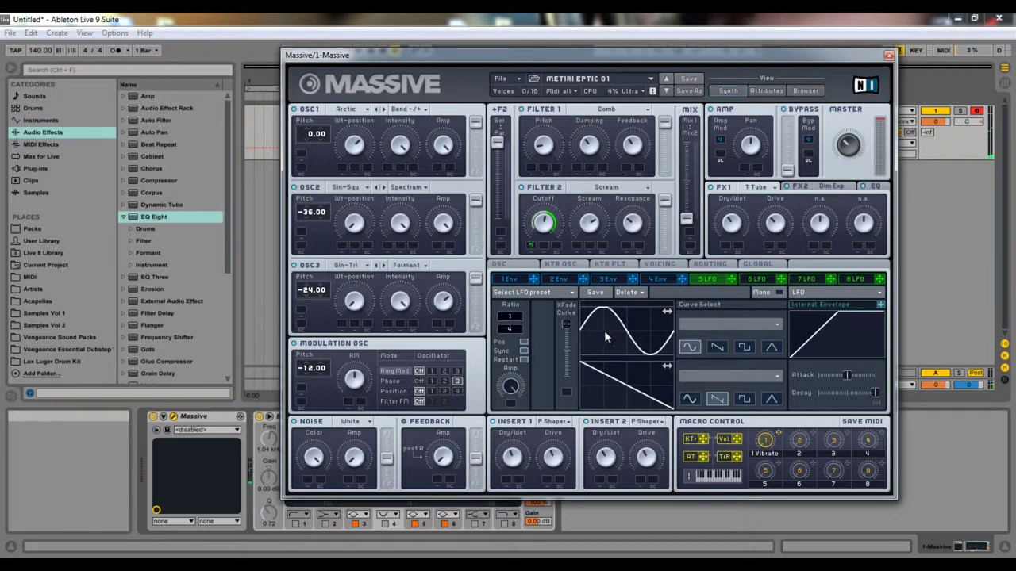
{"action": "left_click_drag", "start_coordinate": [604, 331], "coordinate": [625, 333]}
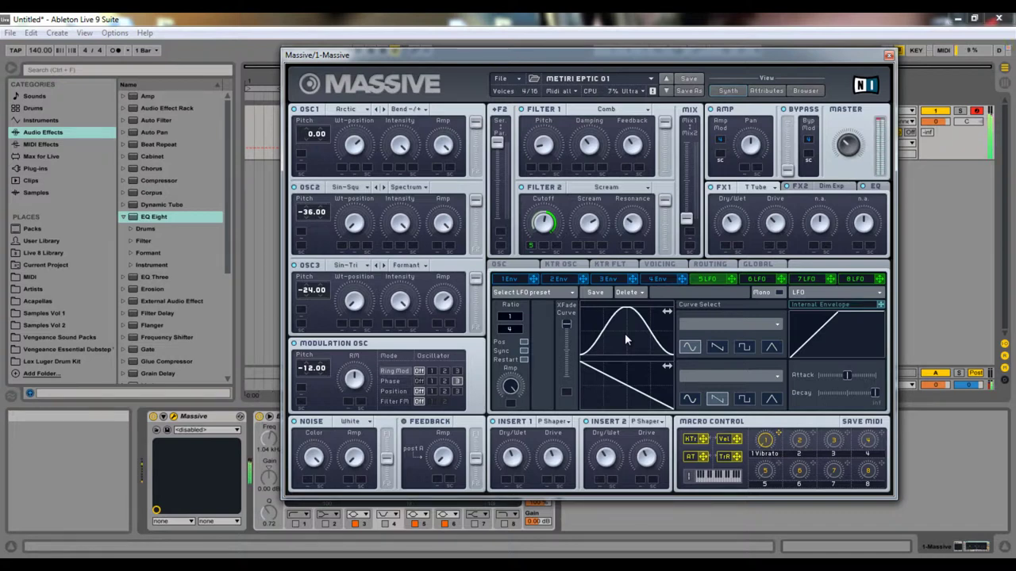
{"action": "mouse_move", "coordinate": [624, 333]}
{"action": "left_mouse_down"}
{"action": "mouse_move", "coordinate": [599, 327]}
{"action": "mouse_move", "coordinate": [632, 335]}
{"action": "left_mouse_up"}
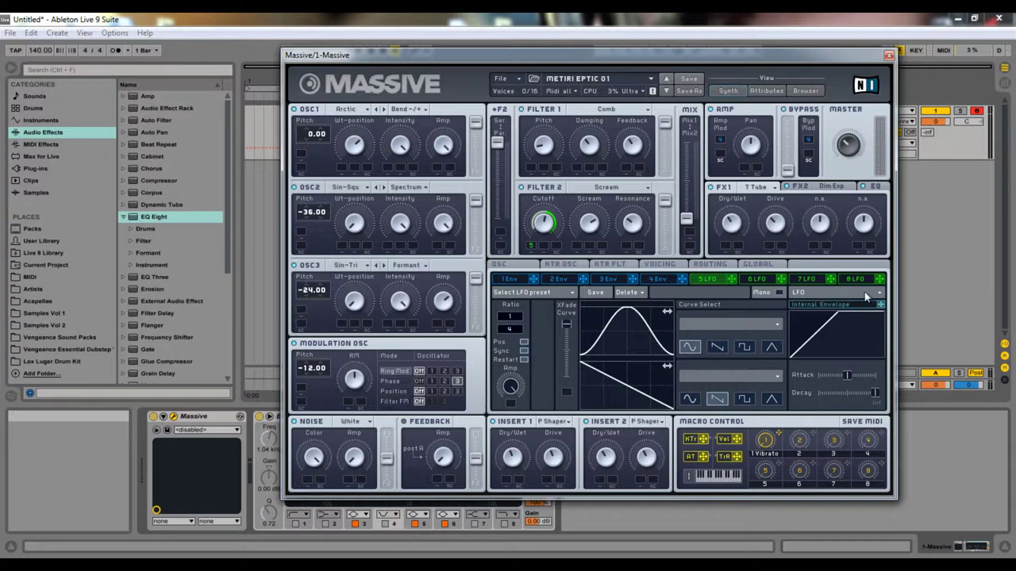
Change modulator 5 from LFO to Performer
{"action": "left_click", "coordinate": [811, 298]}
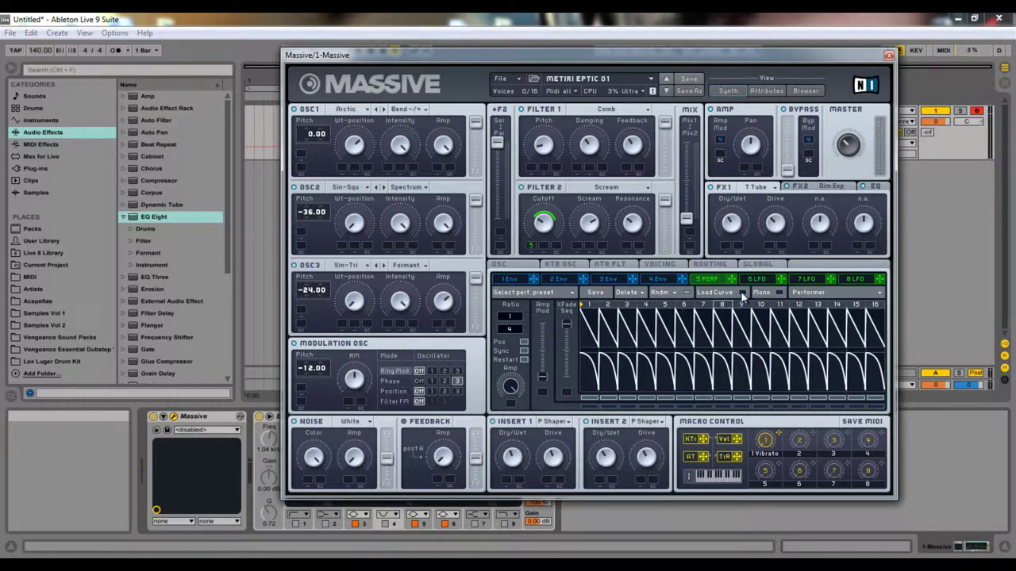
Randomize the curves in both sequences of modulator 5's Performer several times
{"action": "left_click", "coordinate": [686, 292]}
{"action": "left_click", "coordinate": [686, 293]}
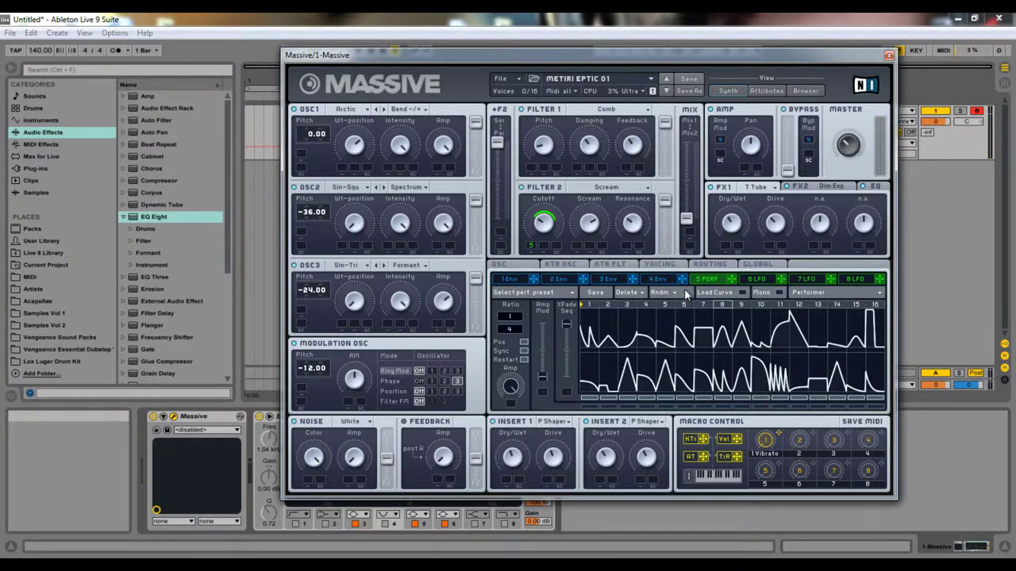
{"action": "left_click", "coordinate": [686, 293]}
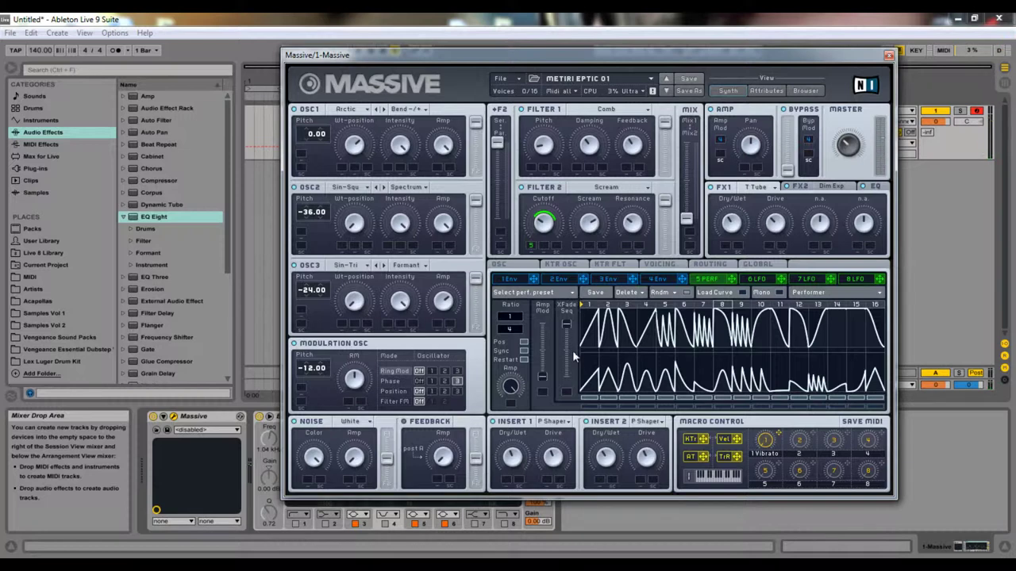
Display the Performer's selectable curves and fill the upper sequence's steps with the falling sawtooth curve
{"action": "left_click", "coordinate": [741, 294]}
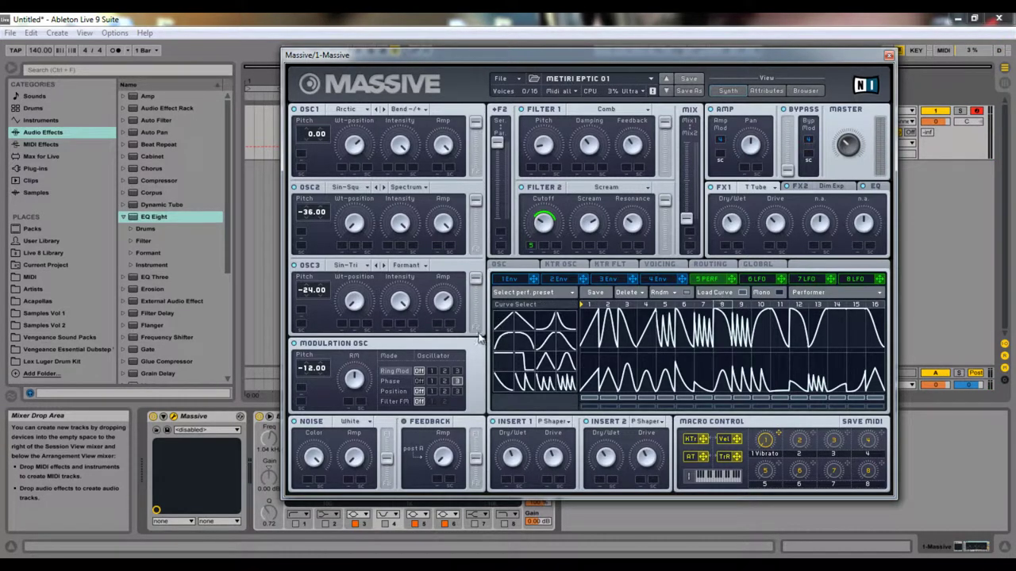
{"action": "left_click", "coordinate": [741, 293]}
{"action": "left_click", "coordinate": [742, 293]}
{"action": "left_click", "coordinate": [523, 325]}
{"action": "left_click_drag", "start_coordinate": [587, 318], "coordinate": [902, 272]}
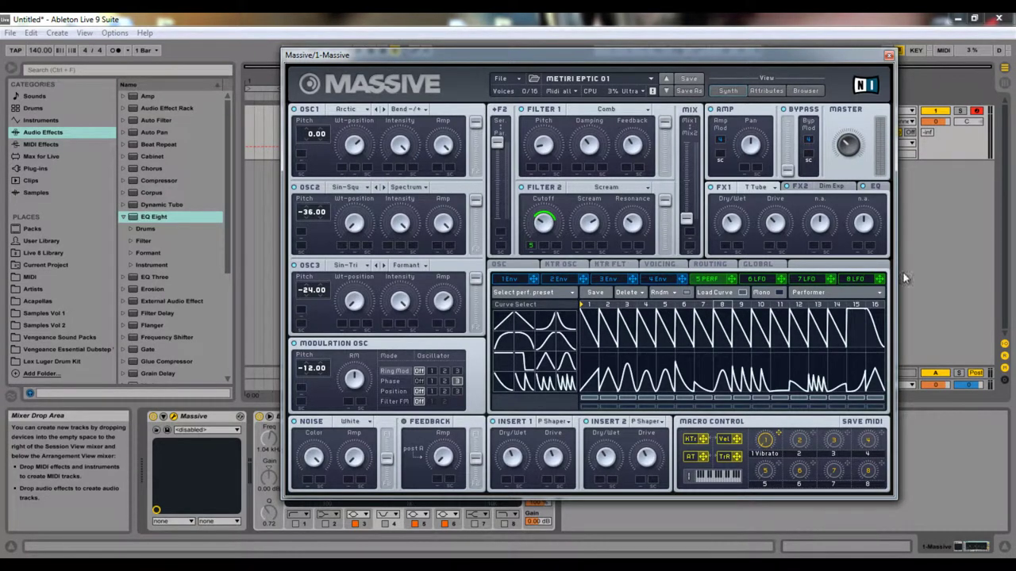
Replace steps 2 to 8 of the upper Performer sequence with rounded, peaked and repeated-decay curves
{"action": "left_click", "coordinate": [499, 344]}
{"action": "left_click", "coordinate": [606, 326]}
{"action": "left_click", "coordinate": [527, 350]}
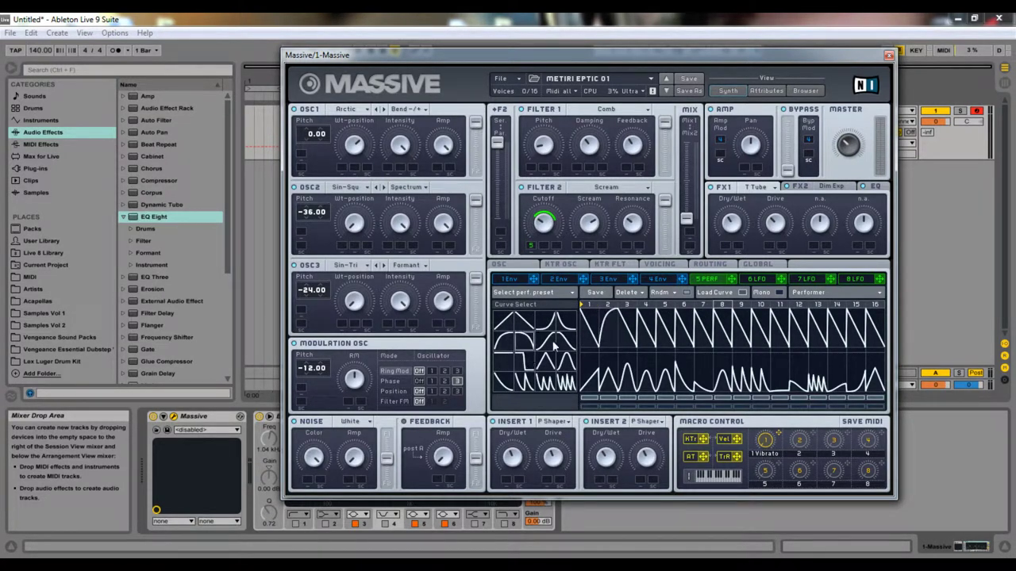
{"action": "left_click_drag", "start_coordinate": [554, 346], "coordinate": [653, 342]}
{"action": "left_click_drag", "start_coordinate": [561, 363], "coordinate": [663, 335]}
{"action": "left_click_drag", "start_coordinate": [504, 385], "coordinate": [703, 324]}
{"action": "left_click_drag", "start_coordinate": [524, 382], "coordinate": [707, 334]}
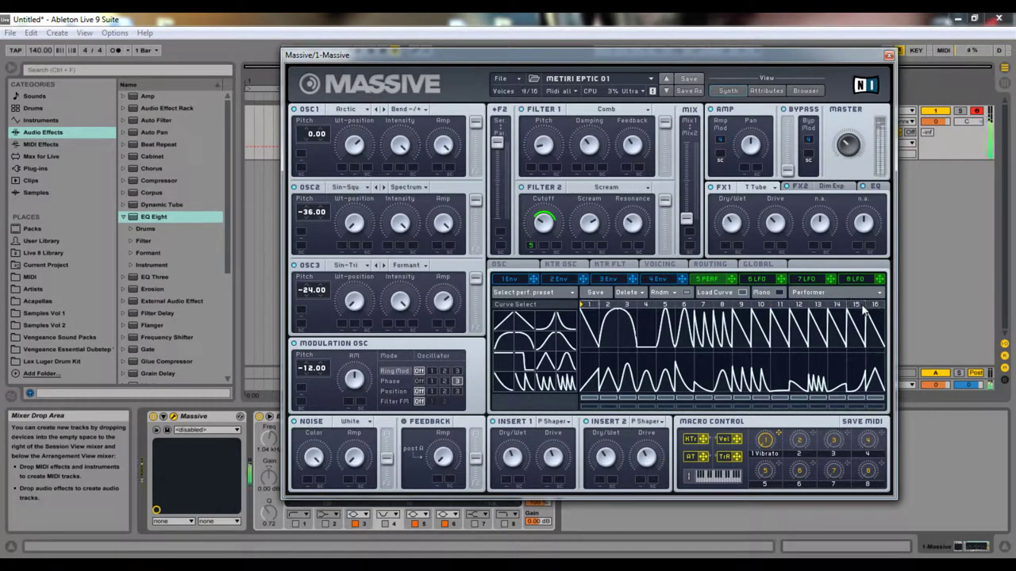
Try shorter Performer playback ranges, including step 2 alone and steps 1 to 3, while playing notes
{"action": "mouse_move", "coordinate": [881, 306]}
{"action": "left_mouse_down"}
{"action": "mouse_move", "coordinate": [742, 306]}
{"action": "mouse_move", "coordinate": [877, 306]}
{"action": "left_mouse_up"}
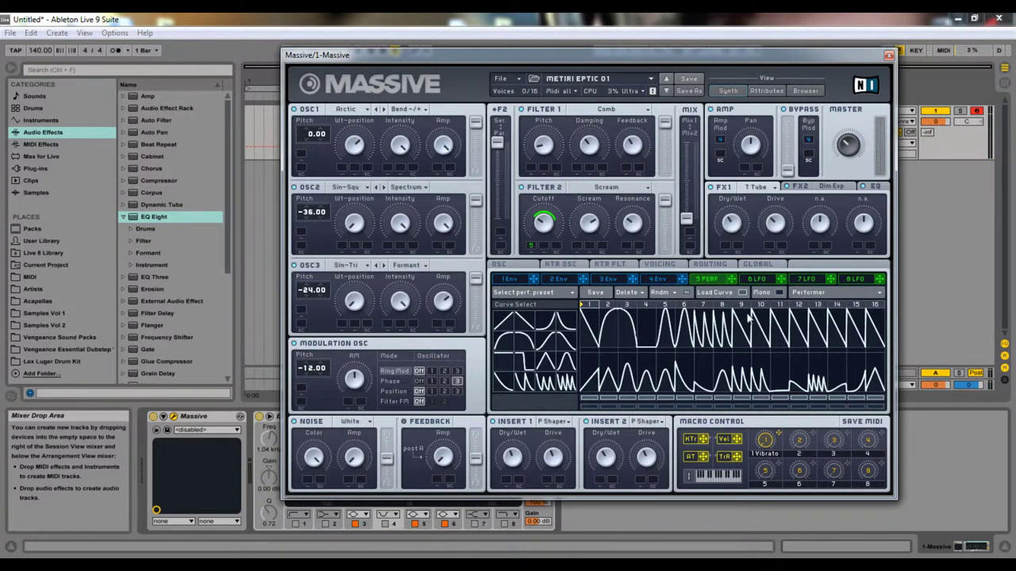
{"action": "left_click_drag", "start_coordinate": [847, 312], "coordinate": [605, 308]}
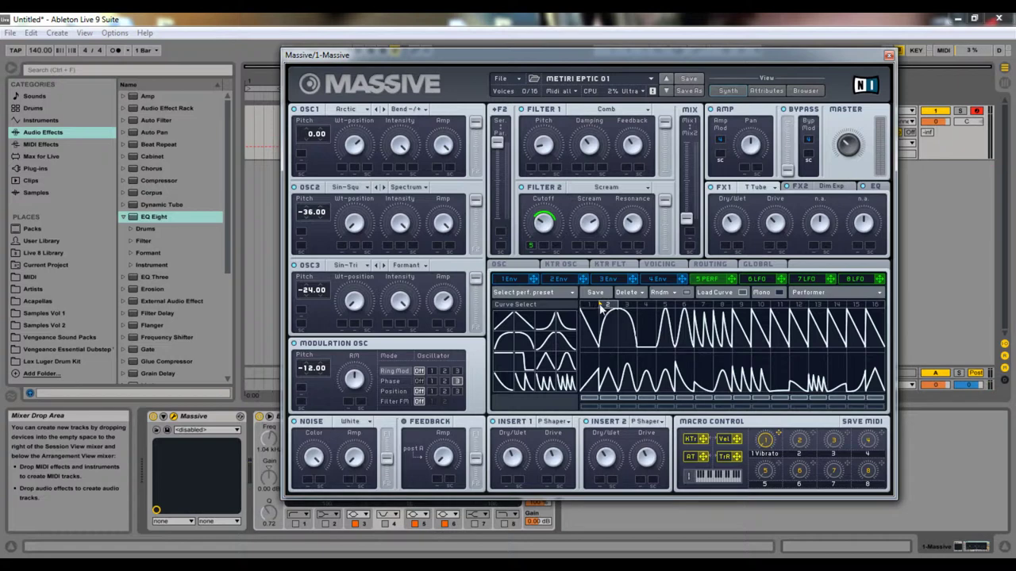
{"action": "left_click", "coordinate": [585, 307]}
{"action": "key", "text": "a"}
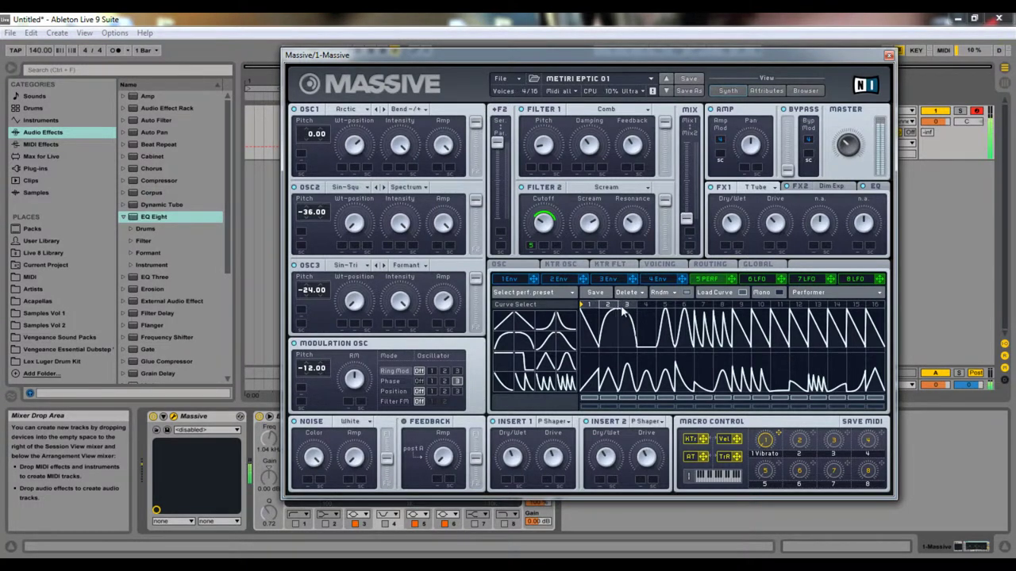
{"action": "left_click", "coordinate": [624, 314]}
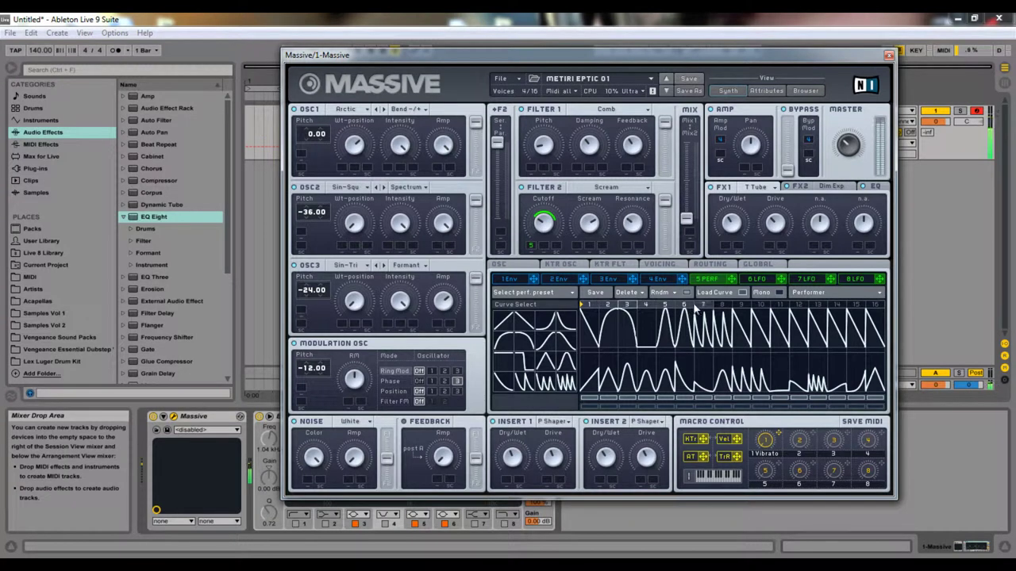
Hide the selectable curves and sweep the Performer's crossfade to the lower sequence and back to the upper one
{"action": "left_click", "coordinate": [743, 293]}
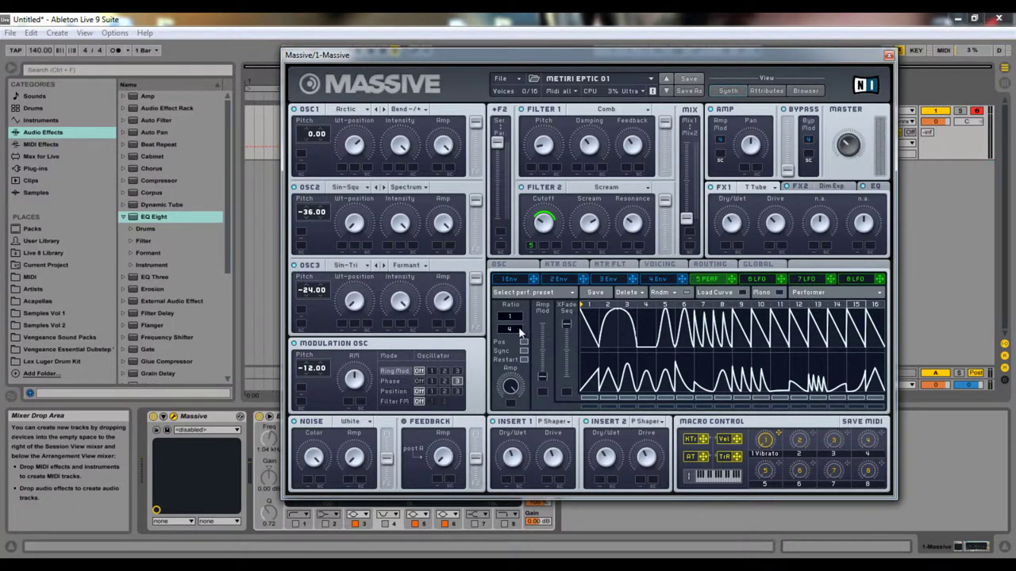
{"action": "mouse_move", "coordinate": [566, 324]}
{"action": "left_mouse_down"}
{"action": "mouse_move", "coordinate": [558, 410]}
{"action": "mouse_move", "coordinate": [669, 327]}
{"action": "mouse_move", "coordinate": [910, 324]}
{"action": "left_mouse_up"}
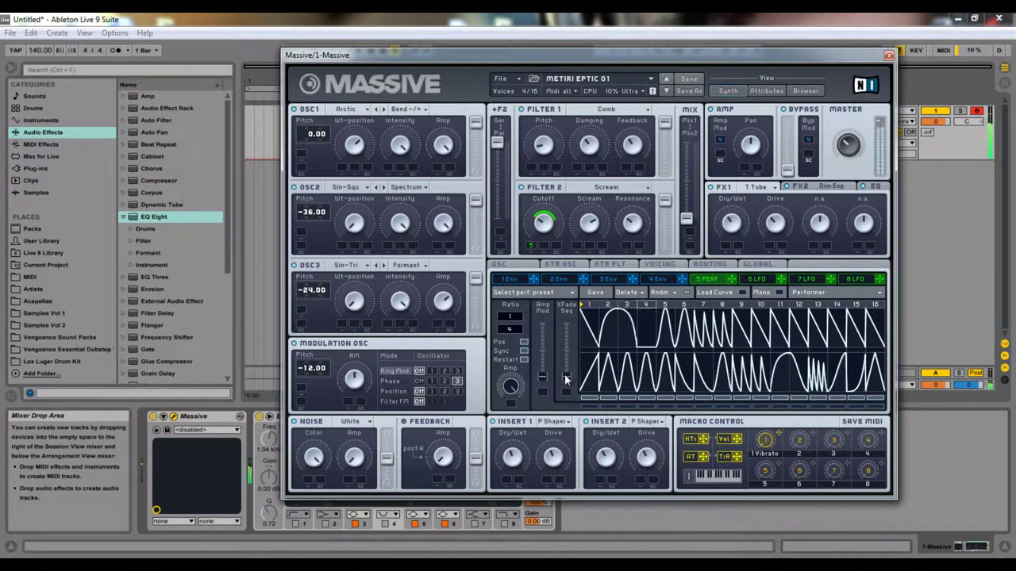
{"action": "left_click_drag", "start_coordinate": [568, 374], "coordinate": [568, 228]}
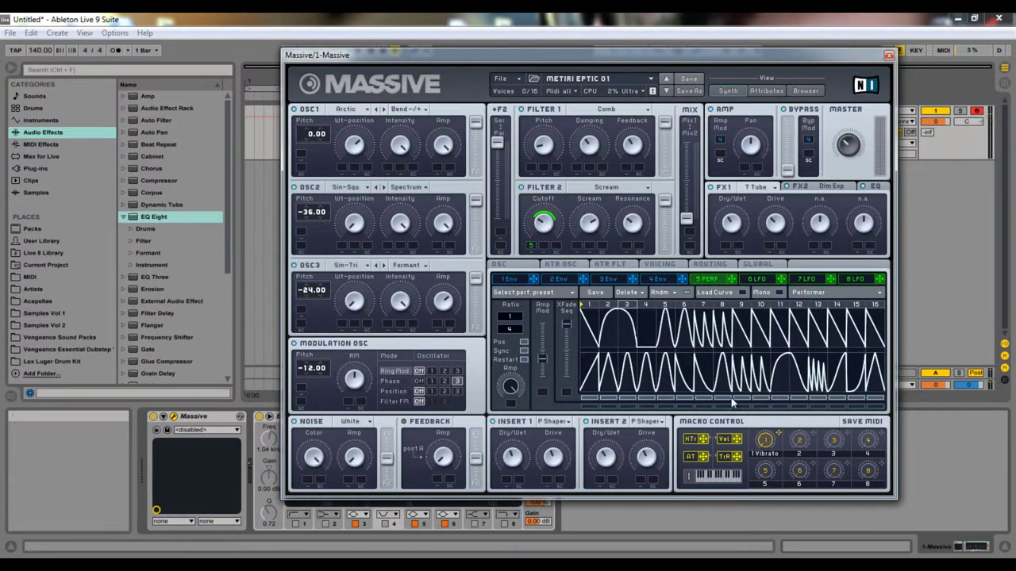
Change modulator 5 from Performer to Stepper and raise step 2 to about mid-level
{"action": "left_click", "coordinate": [805, 293]}
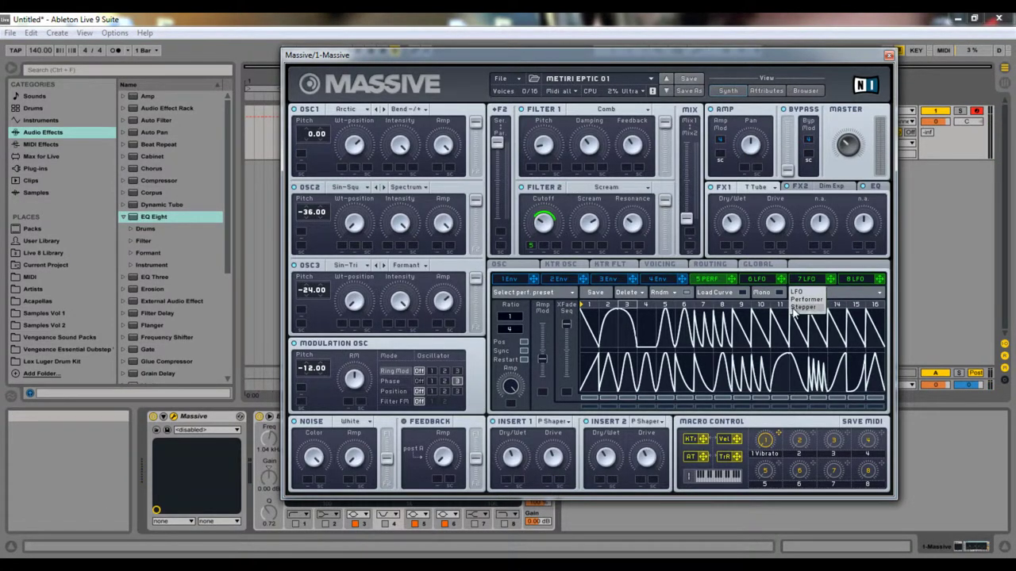
{"action": "left_click", "coordinate": [801, 307]}
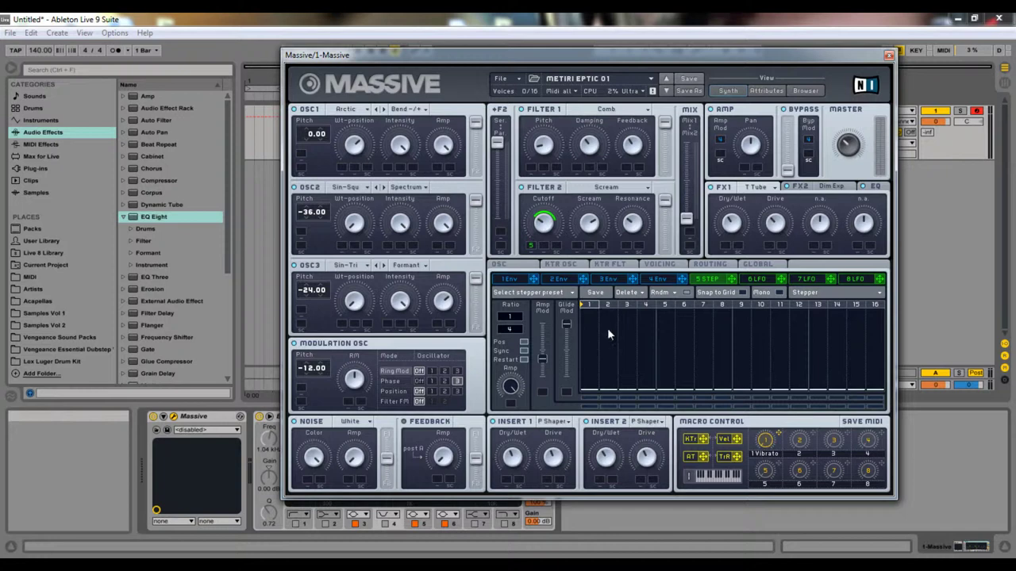
{"action": "left_click_drag", "start_coordinate": [610, 340], "coordinate": [608, 351]}
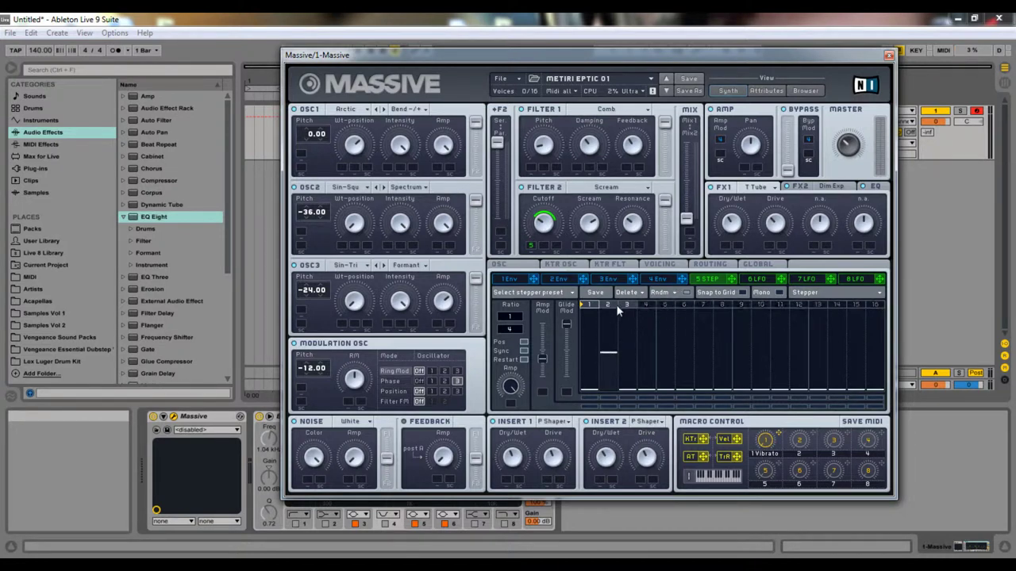
{"action": "mouse_move", "coordinate": [611, 356]}
{"action": "left_mouse_down"}
{"action": "mouse_move", "coordinate": [602, 414]}
{"action": "mouse_move", "coordinate": [605, 356]}
{"action": "left_mouse_up"}
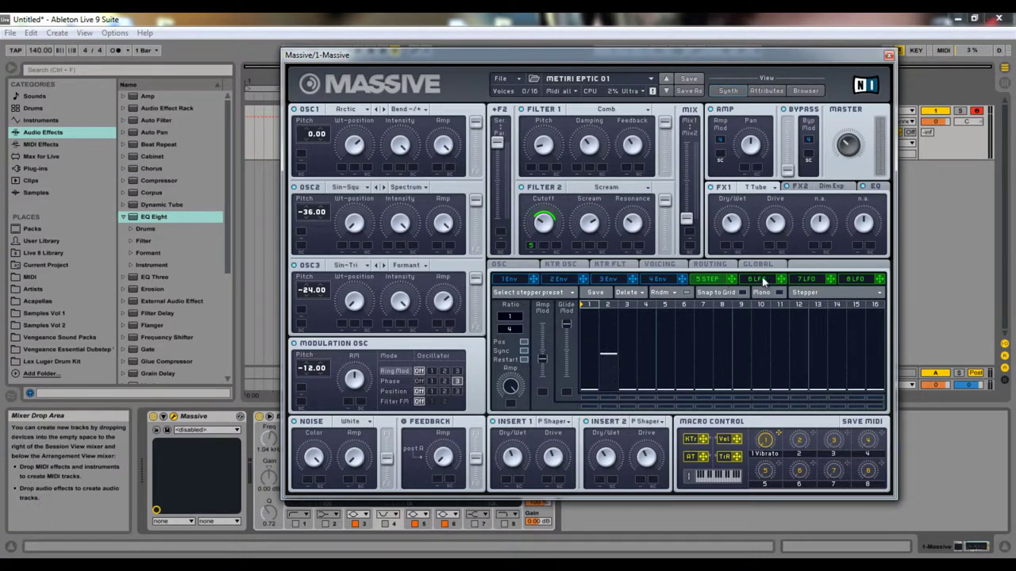
Change modulator 6 from LFO to Performer
{"action": "left_click", "coordinate": [756, 279]}
{"action": "left_click", "coordinate": [839, 292]}
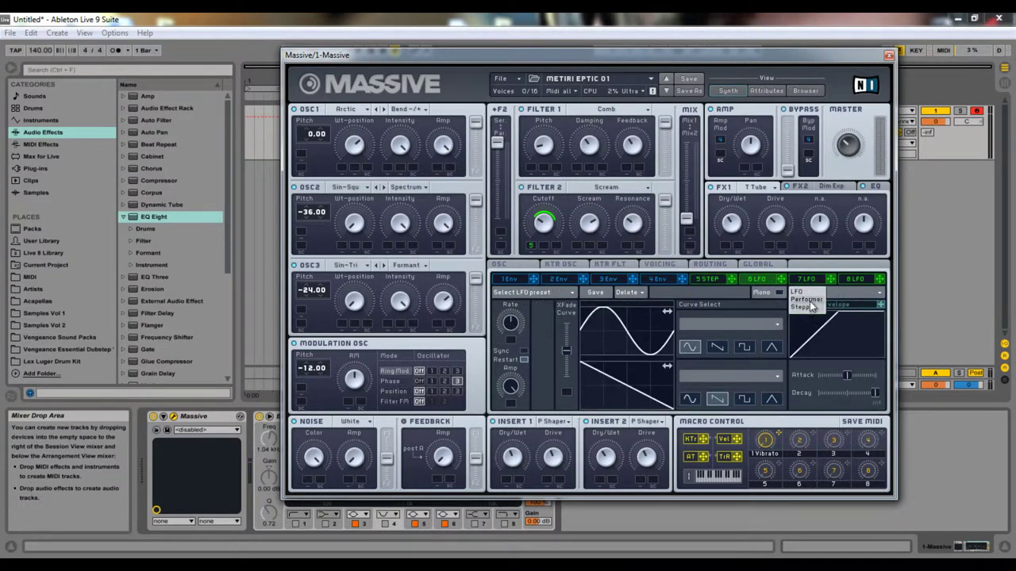
{"action": "left_click", "coordinate": [802, 306]}
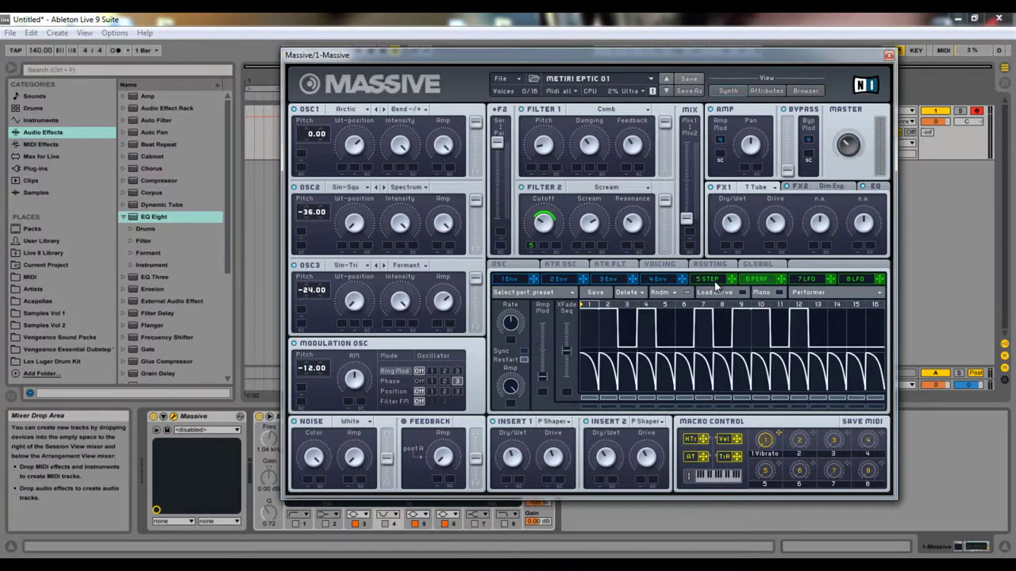
Draw a pattern in modulator 5's Stepper with step 1 at zero, steps 2 and 4 near mid-level and step 3 at maximum
{"action": "left_click", "coordinate": [714, 282]}
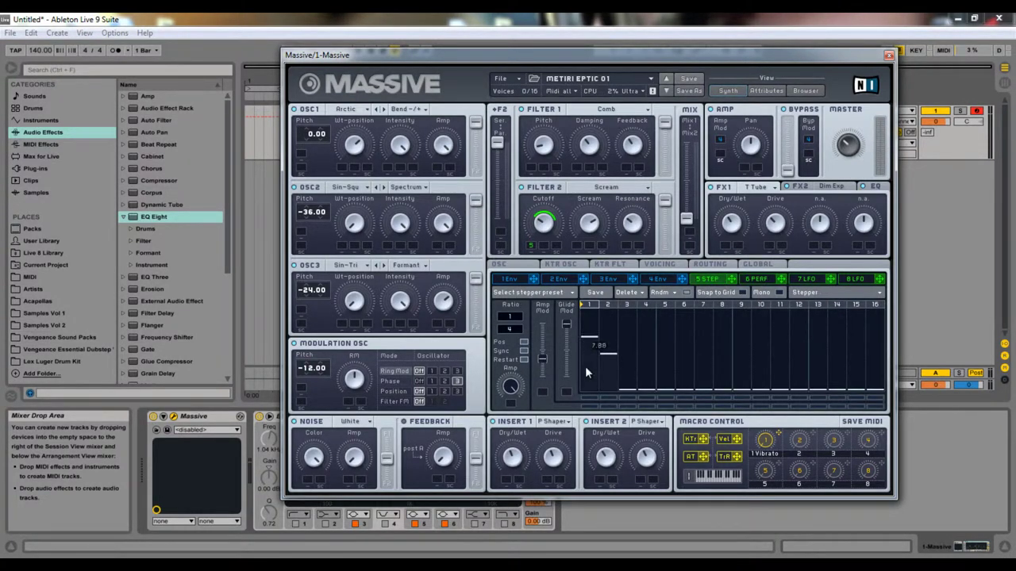
{"action": "left_click", "coordinate": [639, 328]}
{"action": "mouse_move", "coordinate": [622, 340]}
{"action": "left_mouse_down"}
{"action": "mouse_move", "coordinate": [620, 352]}
{"action": "mouse_move", "coordinate": [596, 358]}
{"action": "left_mouse_up"}
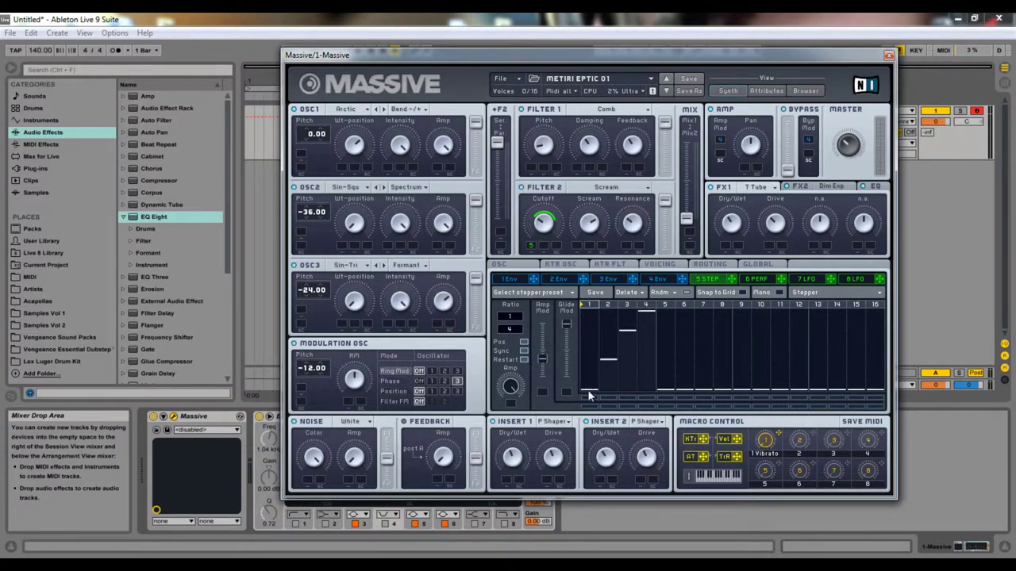
{"action": "mouse_move", "coordinate": [606, 367]}
{"action": "left_mouse_down"}
{"action": "mouse_move", "coordinate": [630, 335]}
{"action": "mouse_move", "coordinate": [627, 310]}
{"action": "left_mouse_up"}
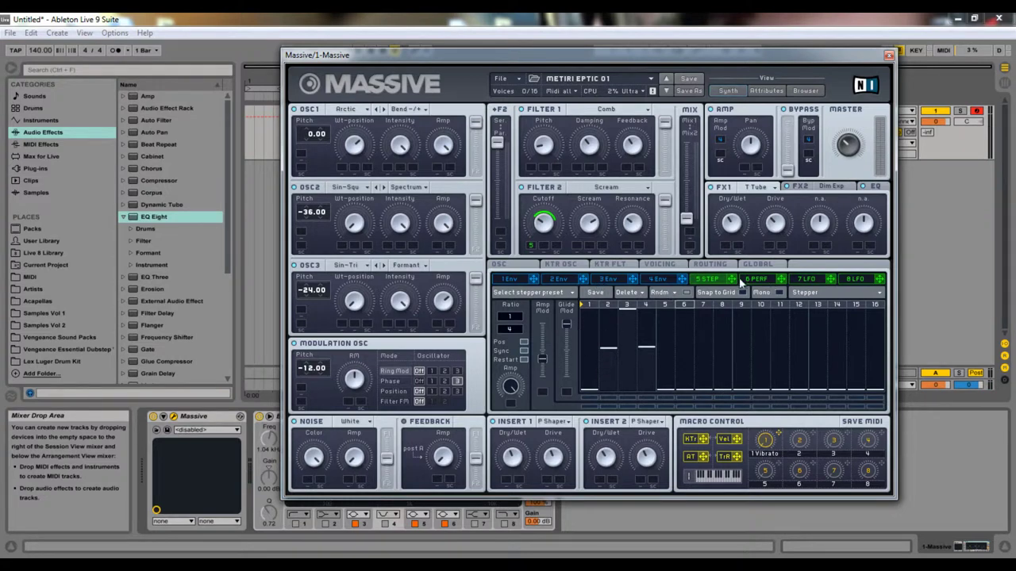
Start a new sound and assign LFO 5 to oscillator 1's pitch with a modulation amount of 64.00
{"action": "left_click", "coordinate": [501, 79]}
{"action": "left_click", "coordinate": [508, 79]}
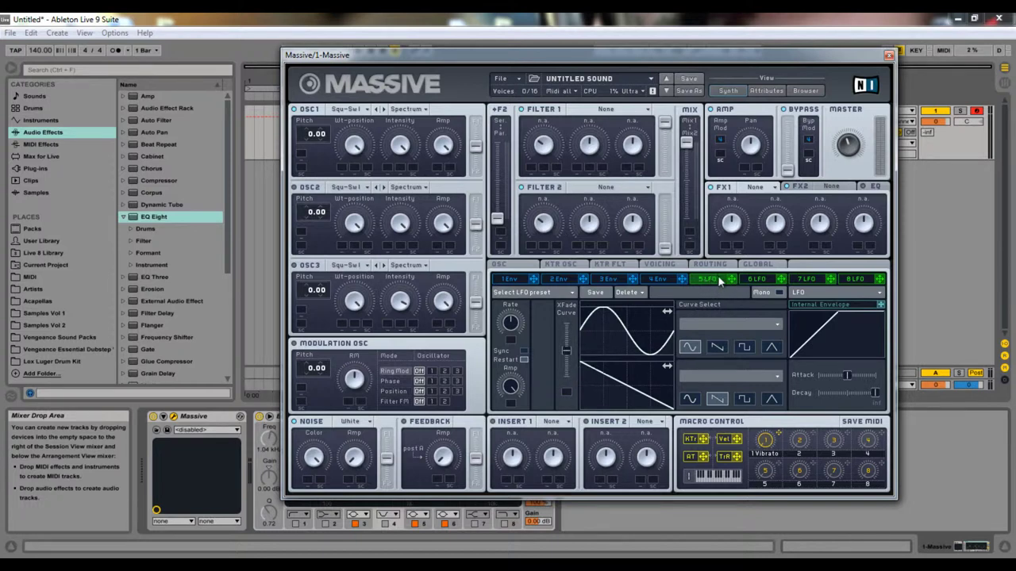
{"action": "left_click_drag", "start_coordinate": [535, 230], "coordinate": [342, 168]}
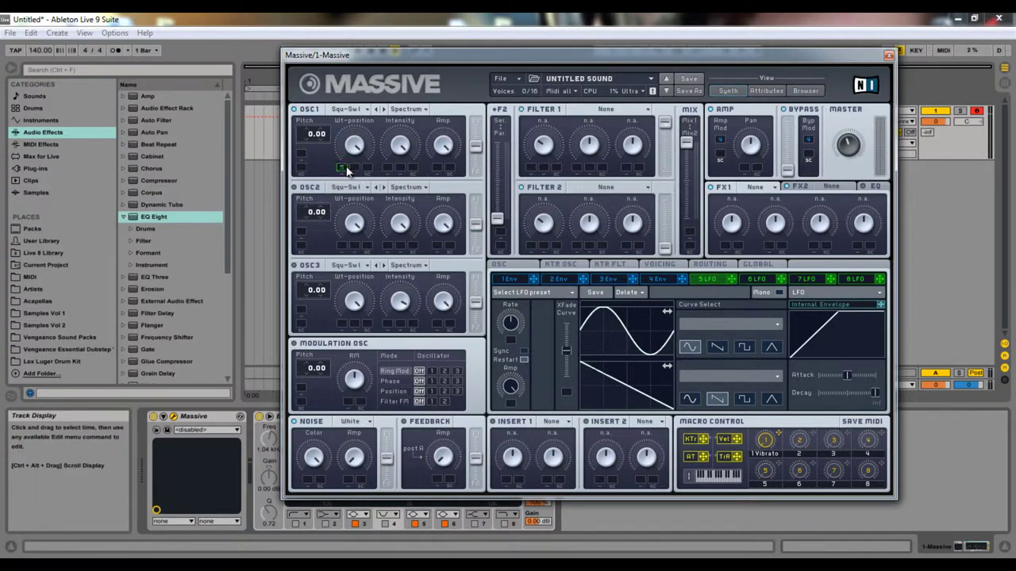
{"action": "right_click", "coordinate": [342, 168]}
{"action": "left_click", "coordinate": [373, 181]}
{"action": "left_click_drag", "start_coordinate": [364, 198], "coordinate": [304, 169]}
{"action": "left_click_drag", "start_coordinate": [315, 133], "coordinate": [315, 33]}
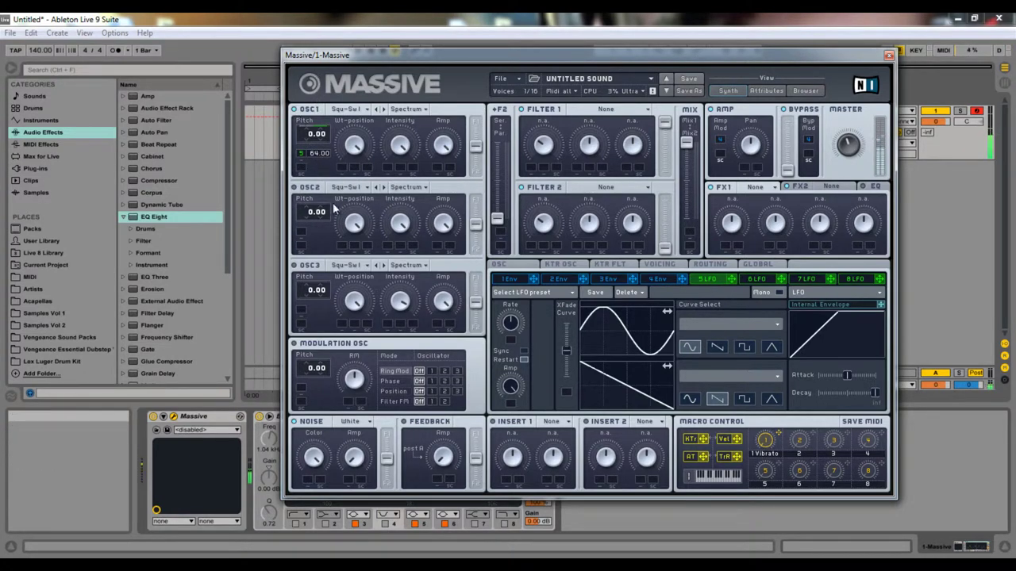
Set LFO 5's crossfade fully to the upper sine curve and lower the computer keyboard's octave to C-1 while playing notes
{"action": "key", "text": "z"}
{"action": "key", "text": "z"}
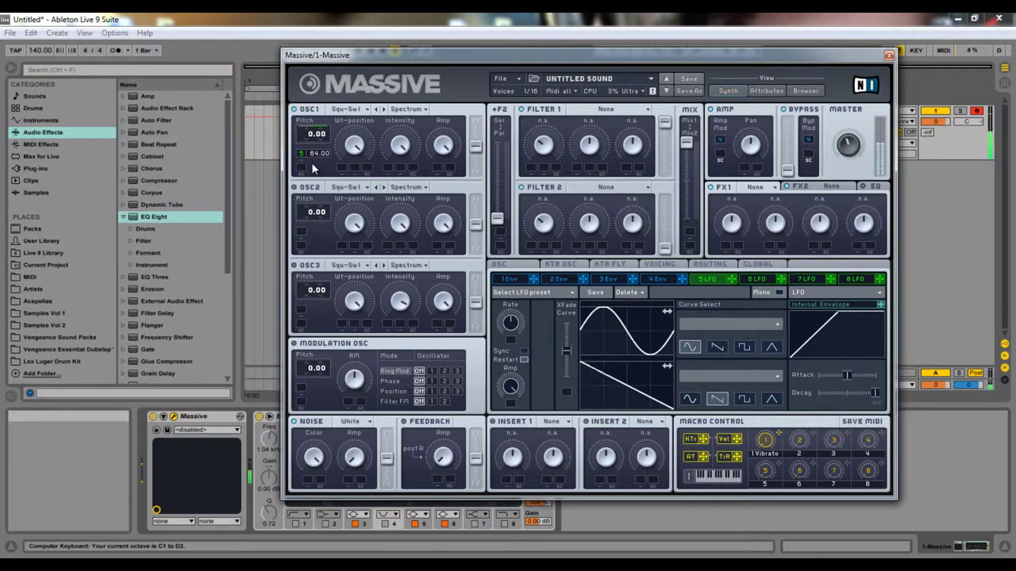
{"action": "key", "text": "z"}
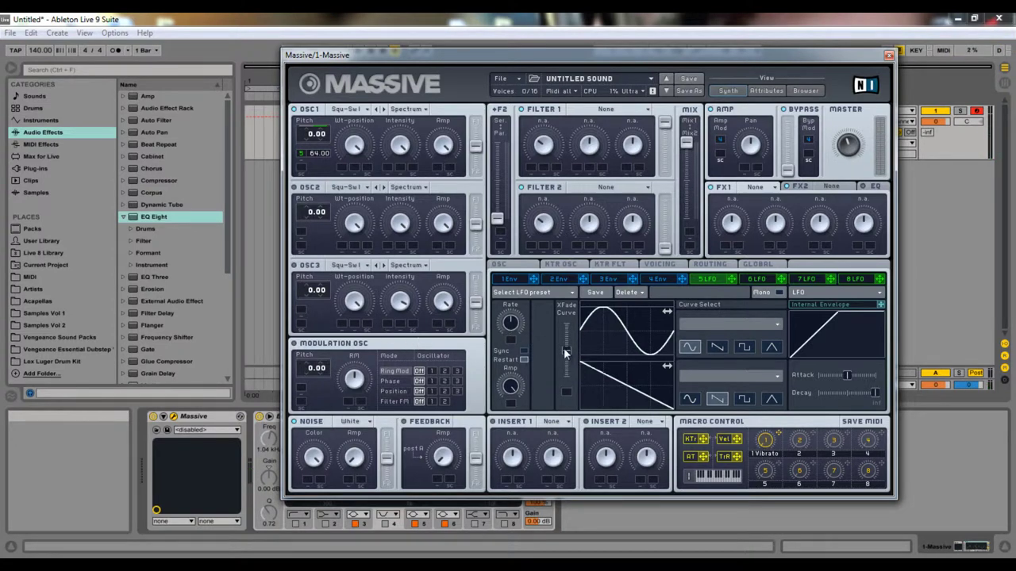
{"action": "left_click_drag", "start_coordinate": [565, 349], "coordinate": [570, 262]}
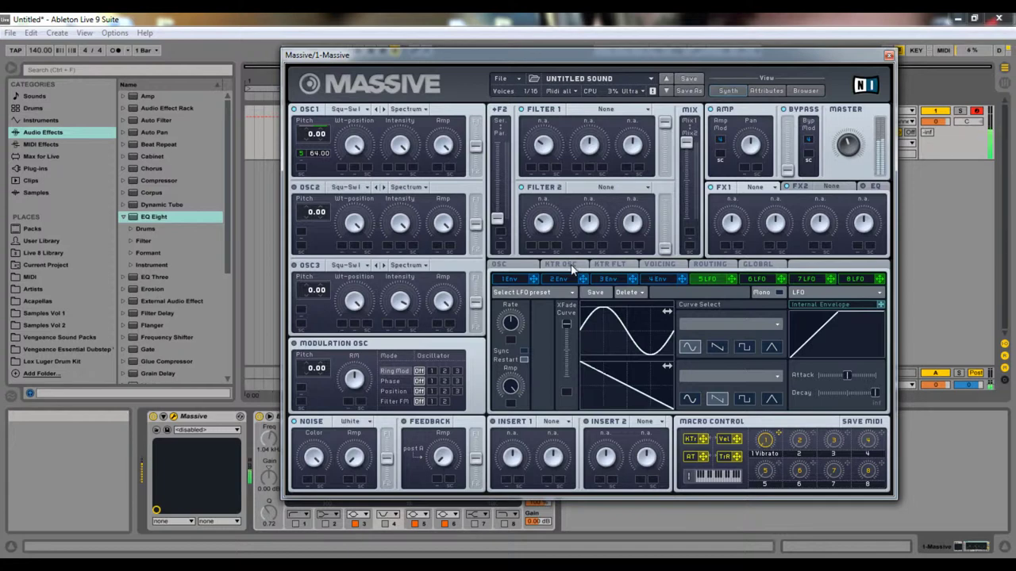
{"action": "key", "text": "z"}
{"action": "key", "text": "z"}
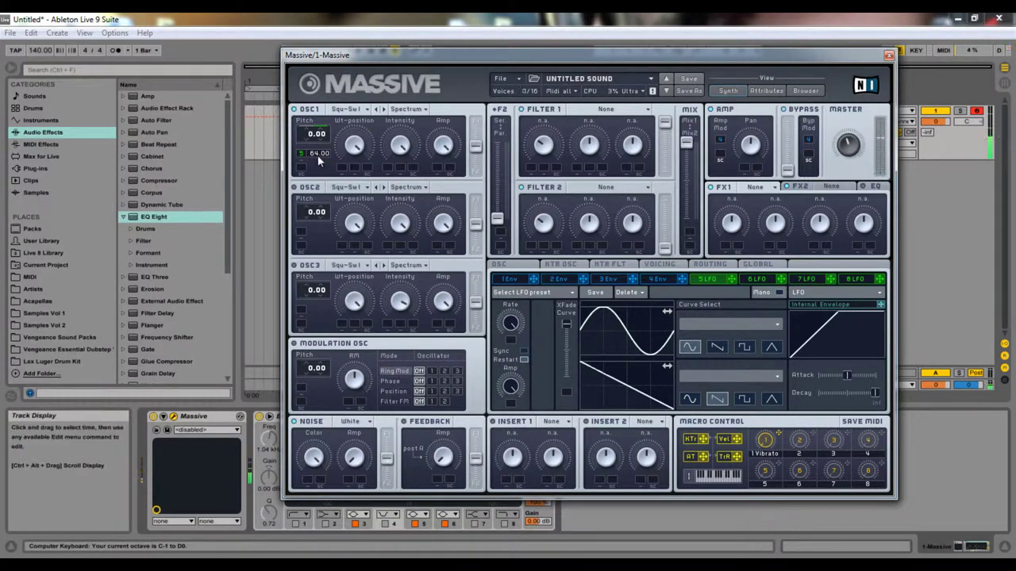
Reduce LFO 5's modulation of oscillator 1's pitch to 9.00 and raise the computer keyboard's octave to C4
{"action": "left_click_drag", "start_coordinate": [318, 164], "coordinate": [296, 222]}
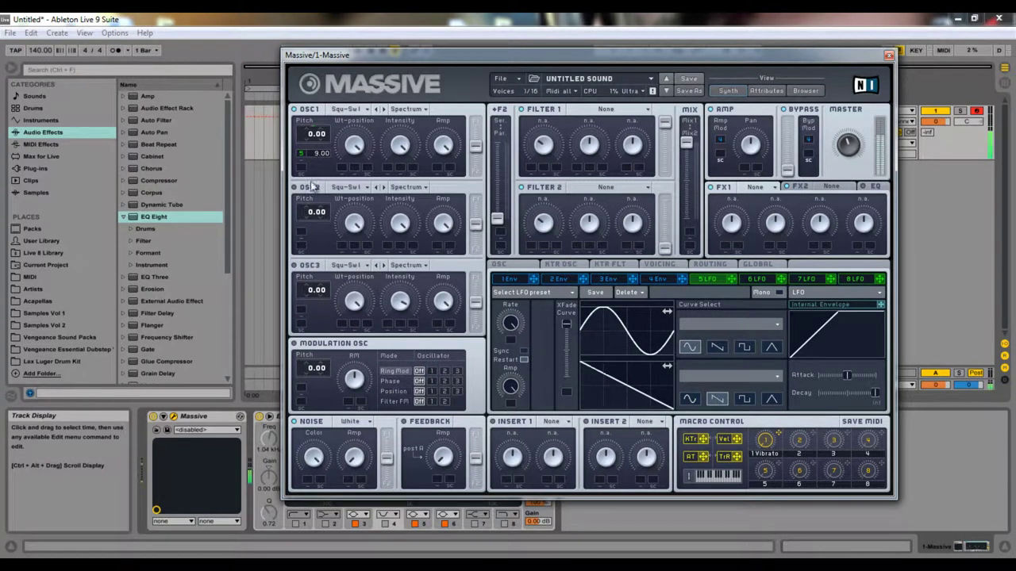
{"action": "key", "text": "x"}
{"action": "key", "text": "x"}
{"action": "key", "text": "x"}
{"action": "key", "text": "x"}
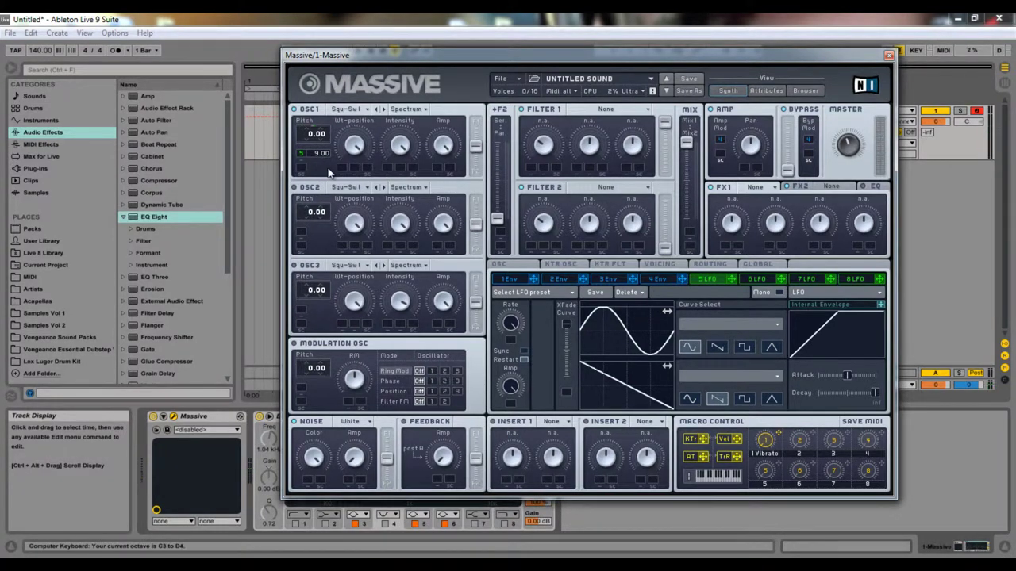
{"action": "key", "text": "a"}
{"action": "key", "text": "x"}
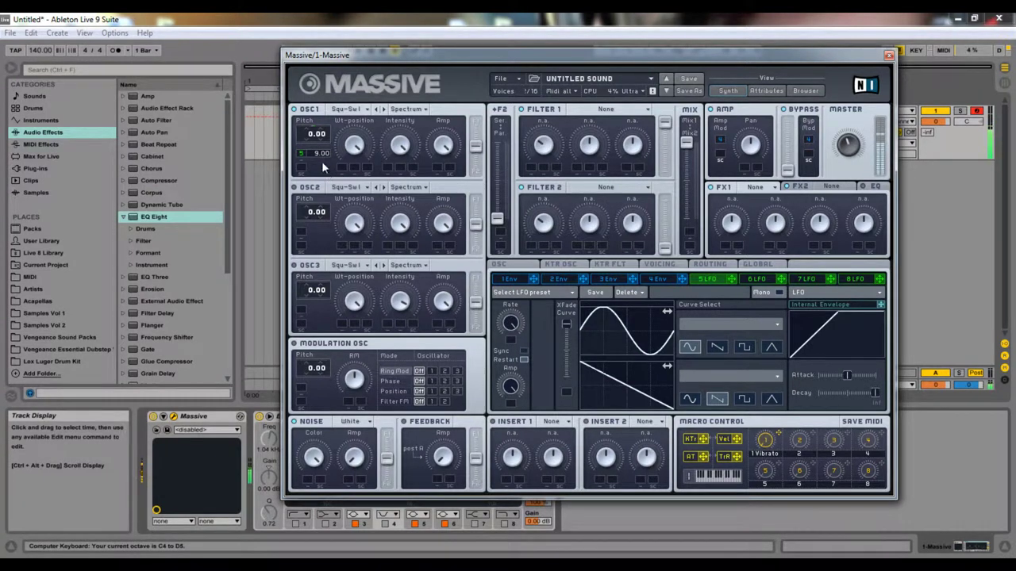
Set LFO 5's modulation of oscillator 1's pitch to 0.58 and play notes to hear the vibrato
{"action": "left_click_drag", "start_coordinate": [313, 154], "coordinate": [331, 83]}
{"action": "key", "text": "a"}
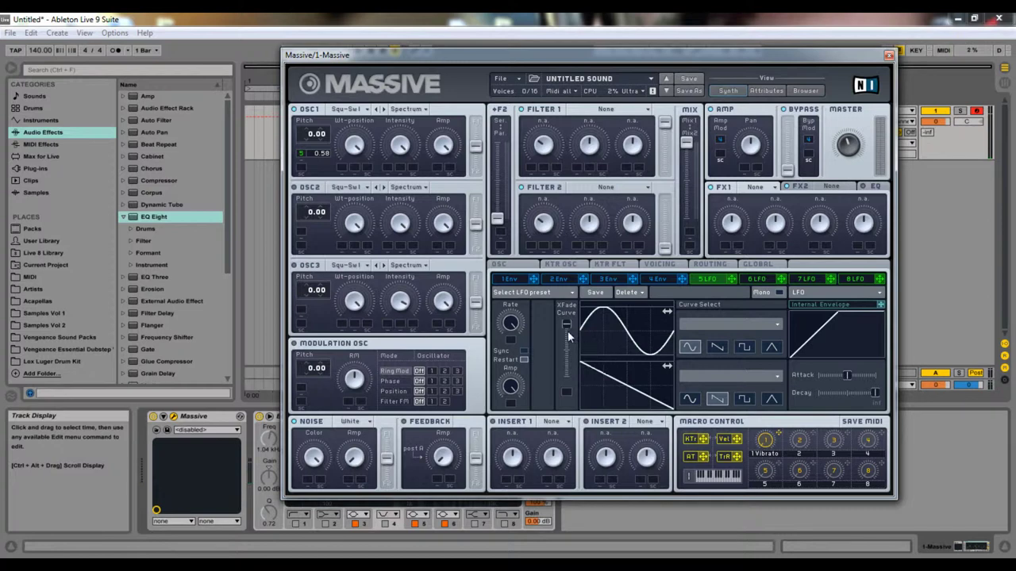
{"action": "key", "text": "a"}
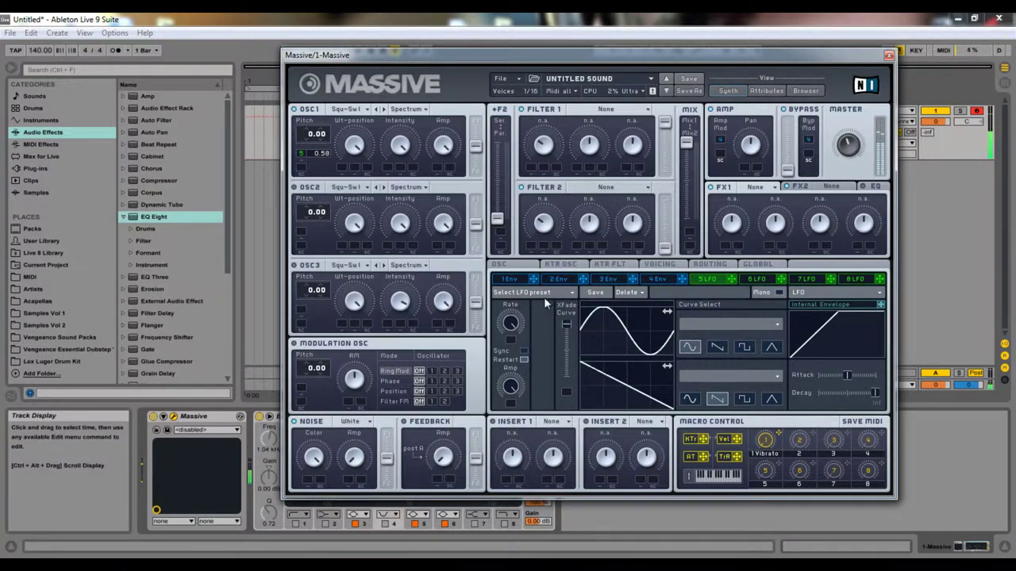
Set LFO 5's crossfade fully to the lower sawtooth curve, with LFO 6 checked as a possible modulation source
{"action": "left_click_drag", "start_coordinate": [565, 324], "coordinate": [519, 432]}
{"action": "left_click", "coordinate": [768, 279]}
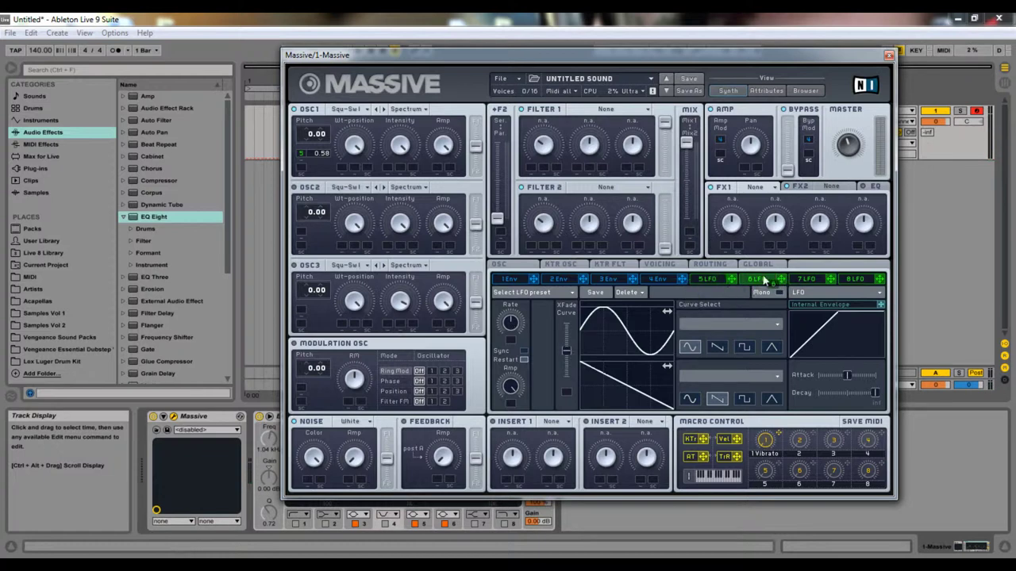
{"action": "left_click", "coordinate": [709, 265]}
{"action": "left_click", "coordinate": [706, 278]}
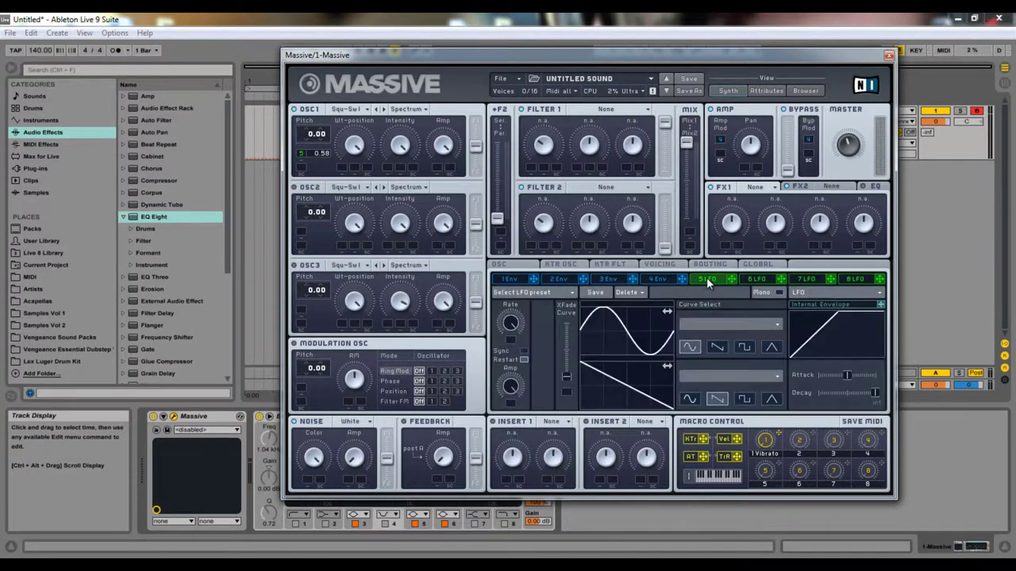
Clear the modulation source from LFO 5's crossfade and assign LFO 6 to LFO 5's rate
{"action": "left_click", "coordinate": [567, 393]}
{"action": "right_click", "coordinate": [568, 397]}
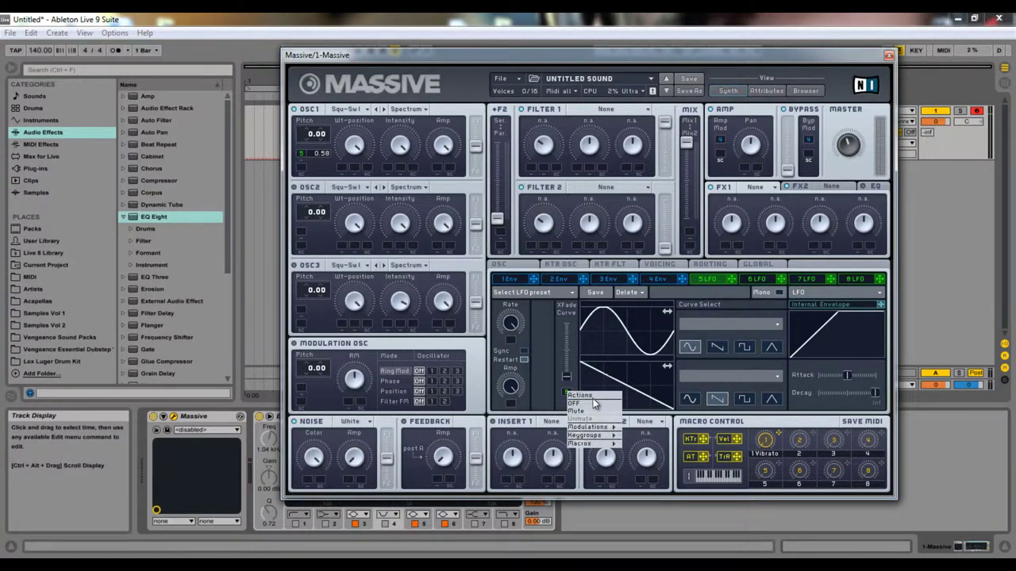
{"action": "left_click", "coordinate": [595, 407]}
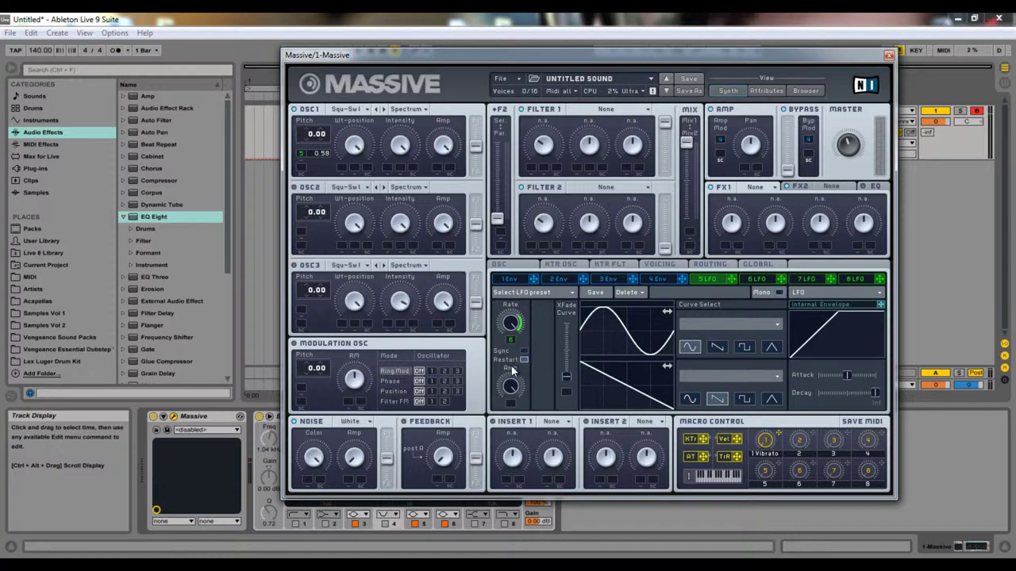
Set LFO 6's crossfade fully to the upper sine curve and sync its rate at a 1/4 ratio
{"action": "left_click", "coordinate": [757, 280]}
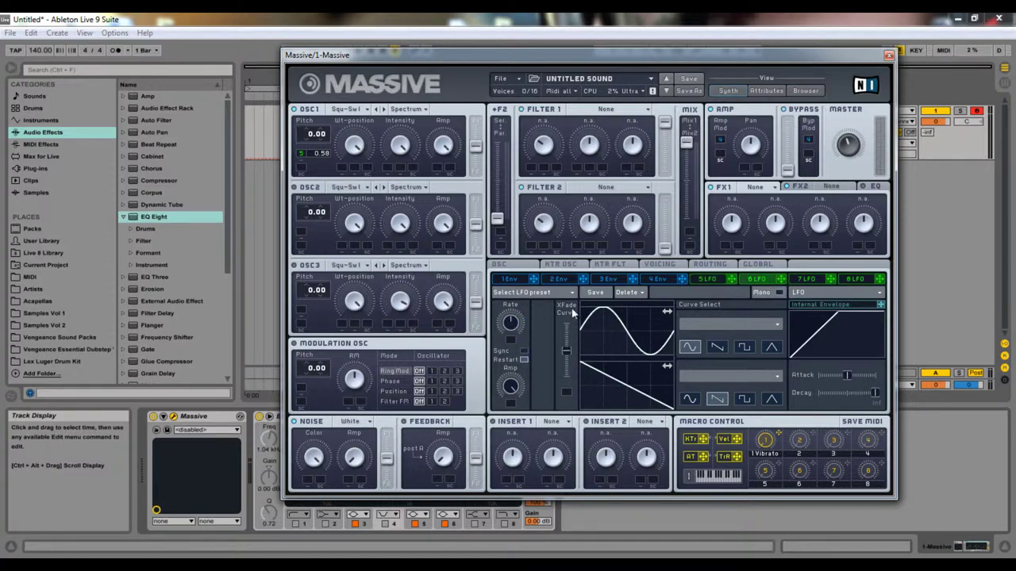
{"action": "left_click_drag", "start_coordinate": [567, 351], "coordinate": [567, 324]}
{"action": "left_click", "coordinate": [523, 350]}
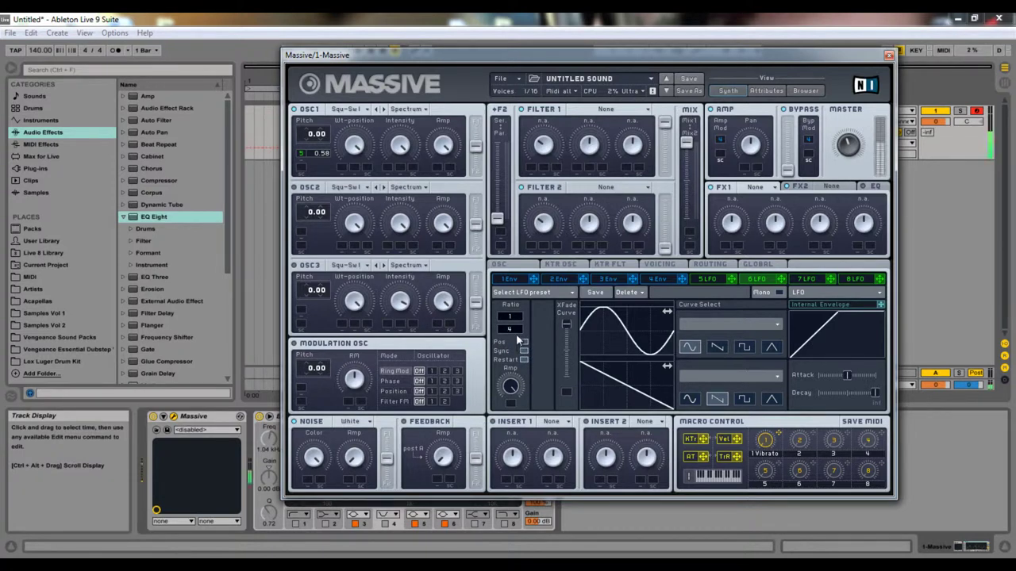
Raise LFO 5's modulation of oscillator 1's pitch to 1.69 and display LFO 5's settings again
{"action": "left_click_drag", "start_coordinate": [537, 286], "coordinate": [567, 376]}
{"action": "left_click_drag", "start_coordinate": [329, 111], "coordinate": [359, 35]}
{"action": "left_click", "coordinate": [709, 277]}
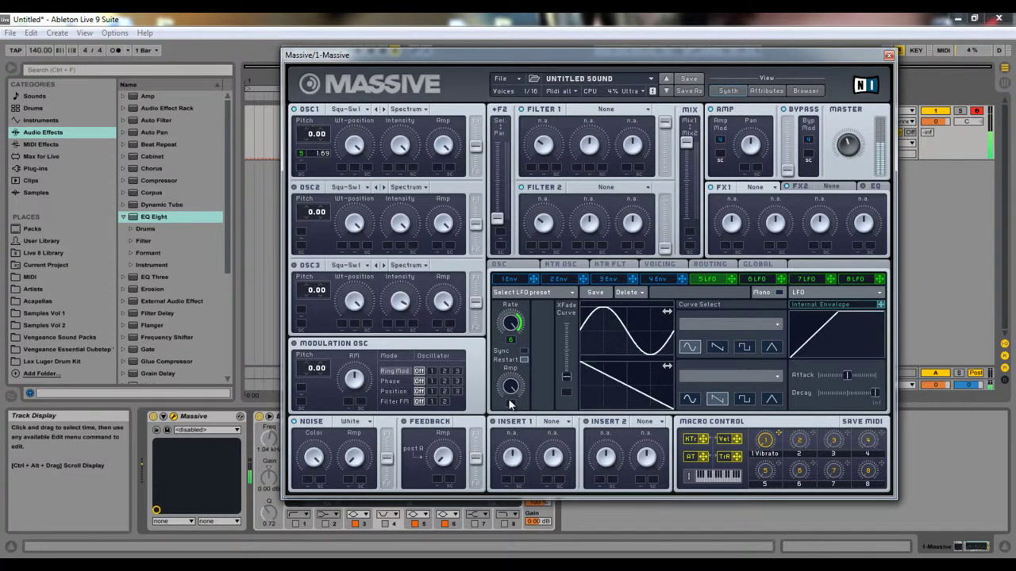
Replace LFO 6 with envelope 1 as the modulation source of LFO 5's rate and open envelope 1's settings
{"action": "left_click", "coordinate": [510, 340]}
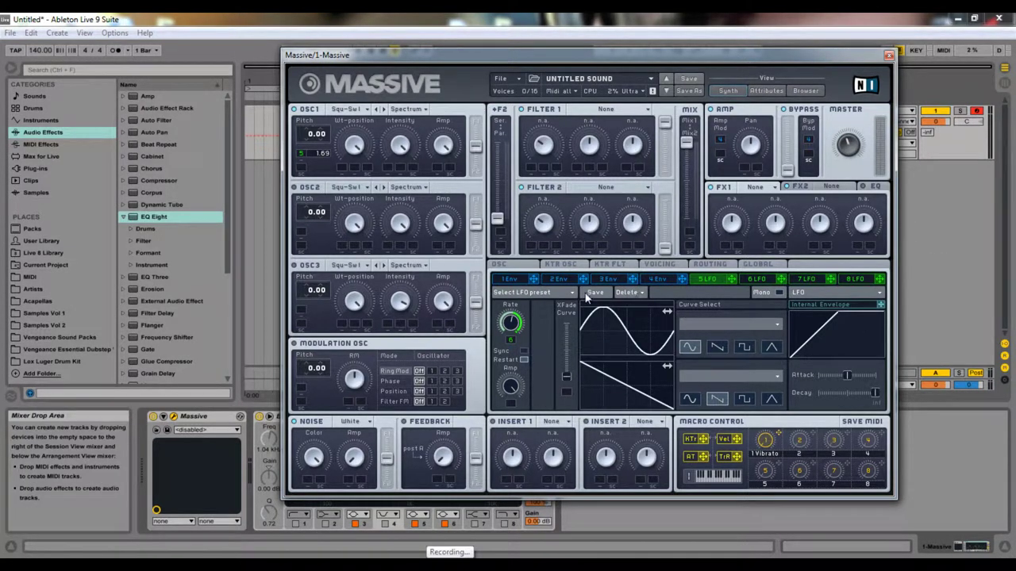
{"action": "left_click", "coordinate": [512, 340]}
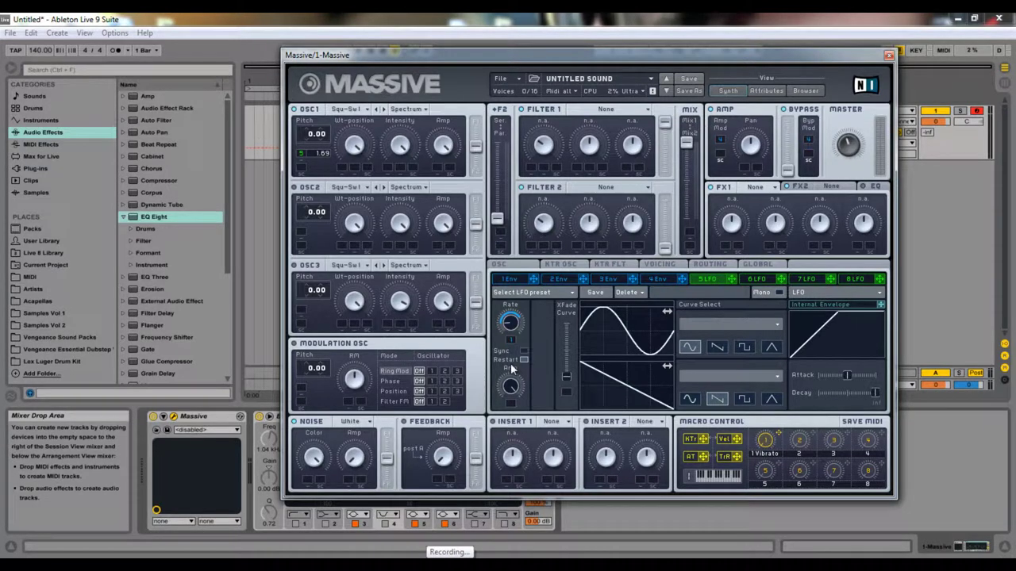
{"action": "left_click", "coordinate": [517, 279]}
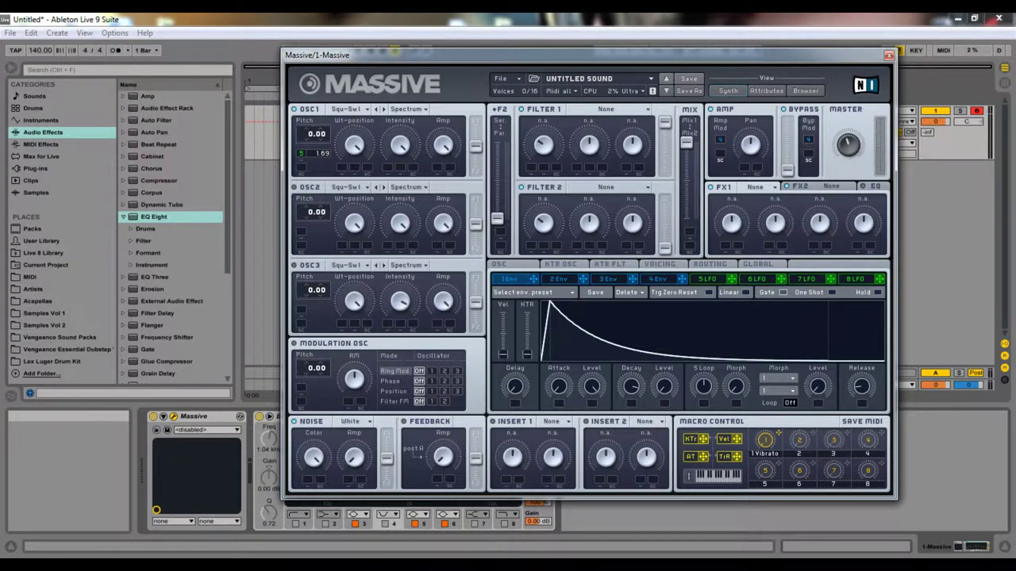
{"action": "left_click", "coordinate": [565, 421]}
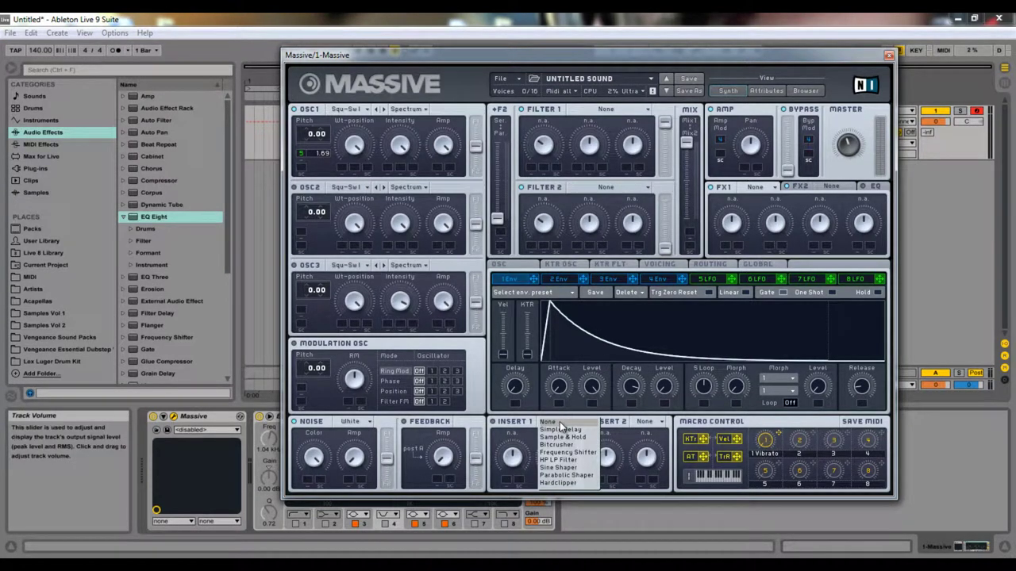
{"action": "left_click", "coordinate": [620, 435]}
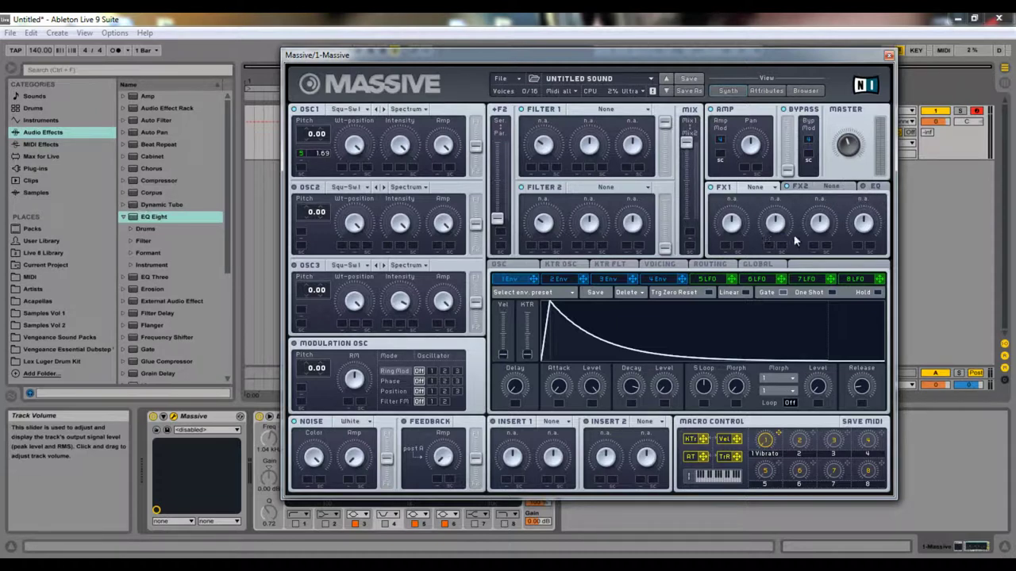
{"action": "left_click", "coordinate": [791, 186]}
{"action": "left_click", "coordinate": [554, 422]}
{"action": "left_click", "coordinate": [555, 423]}
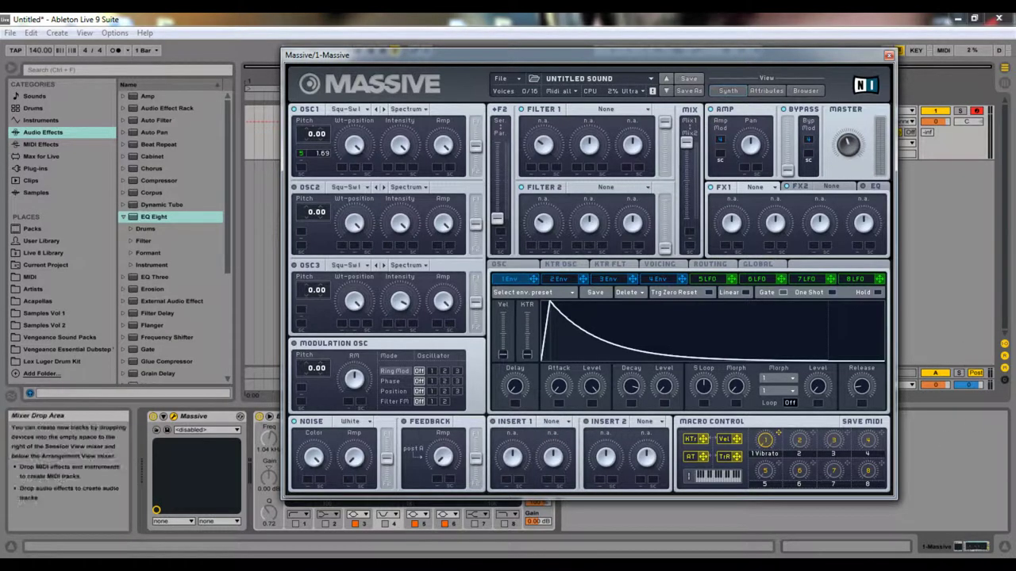